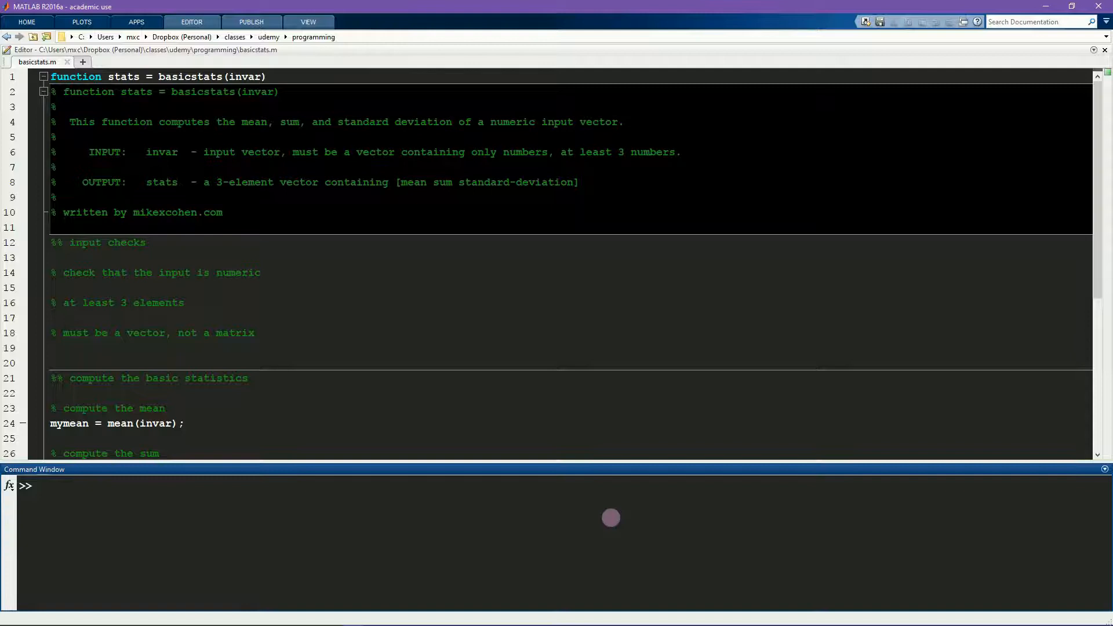
type("x = ")
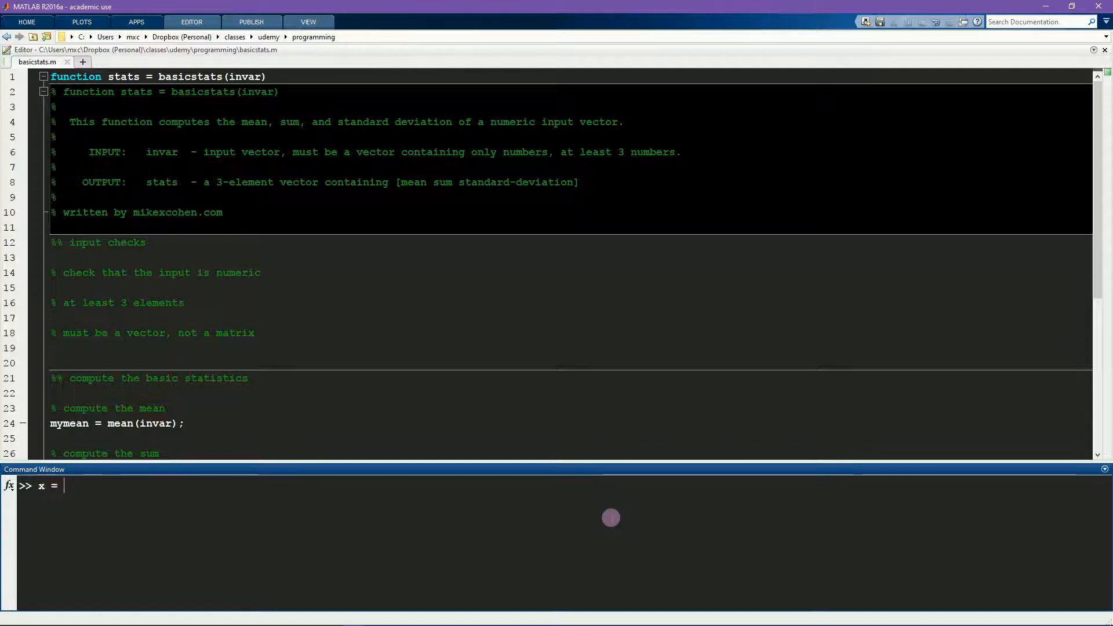
type("2;")
Assign x = 2, y = 3 and z = 4, then list them with whos as 1x1 doubles
key("Return")
type("y")
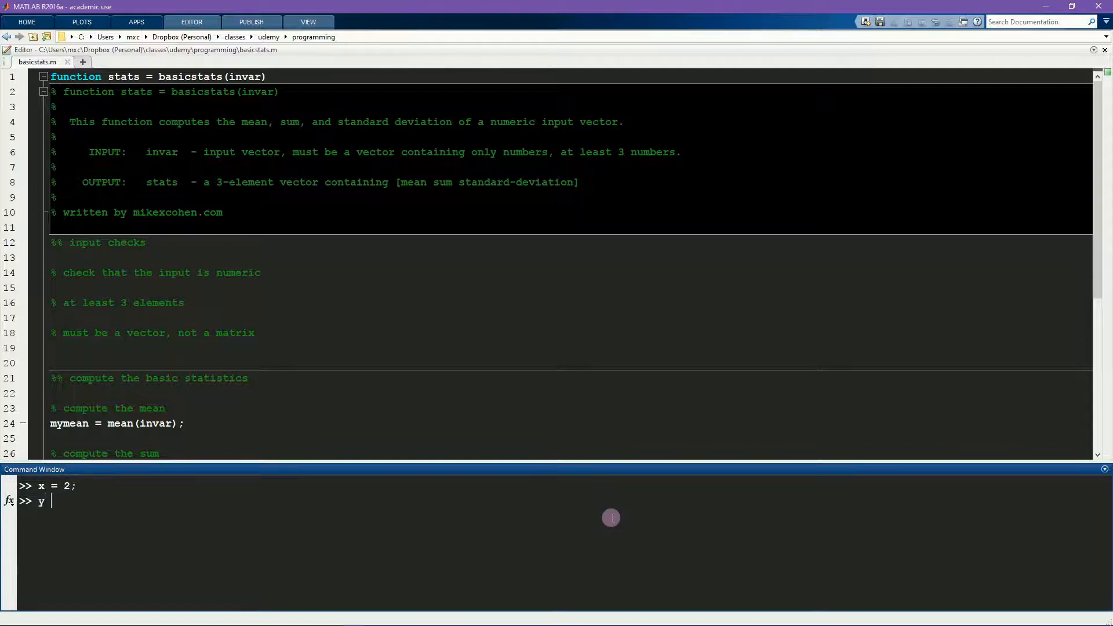
type(" = 3;")
key("Return")
type("z = 4;")
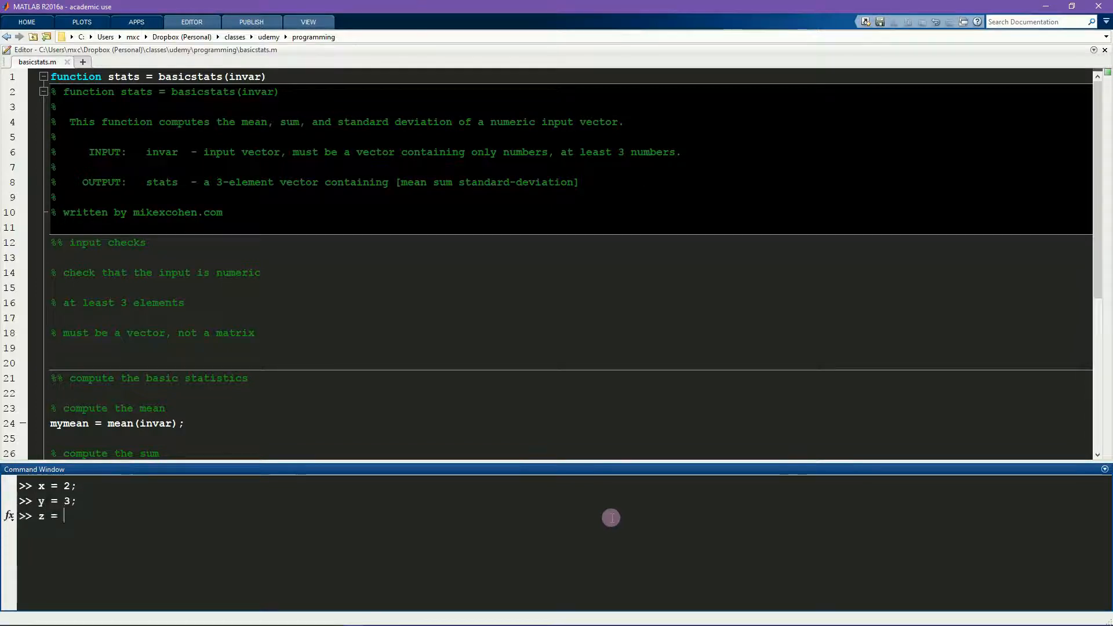
key("Return")
type("whos")
key("Return")
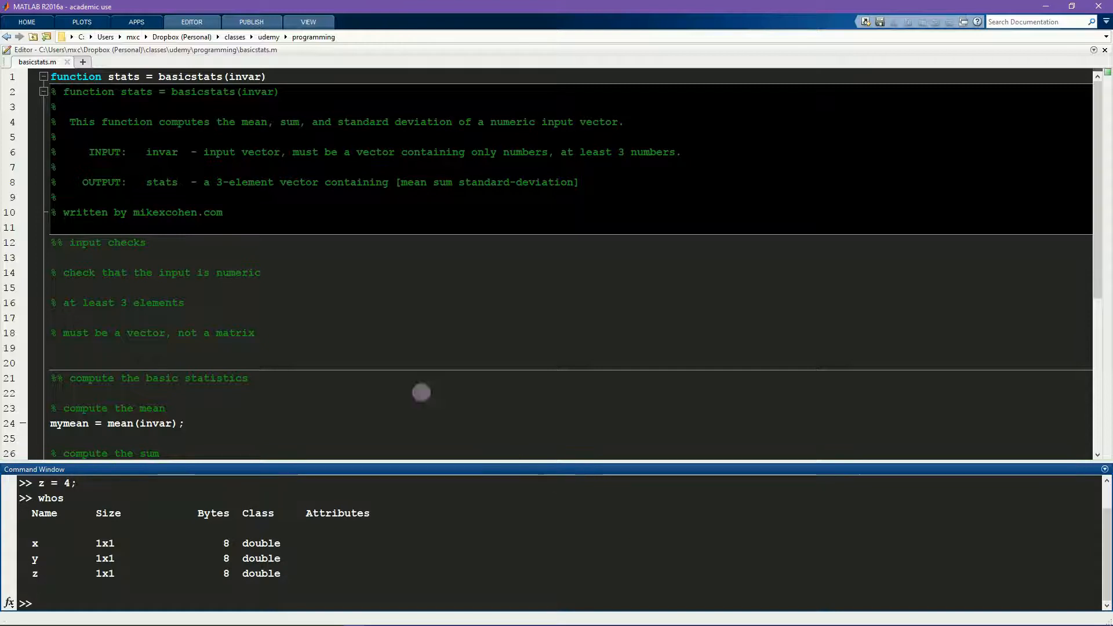
Add a red breakpoint on line 30, 'mystandarddev = std(invar);', and highlight that line
left_click(201, 309)
scroll(201, 309, "down", 4)
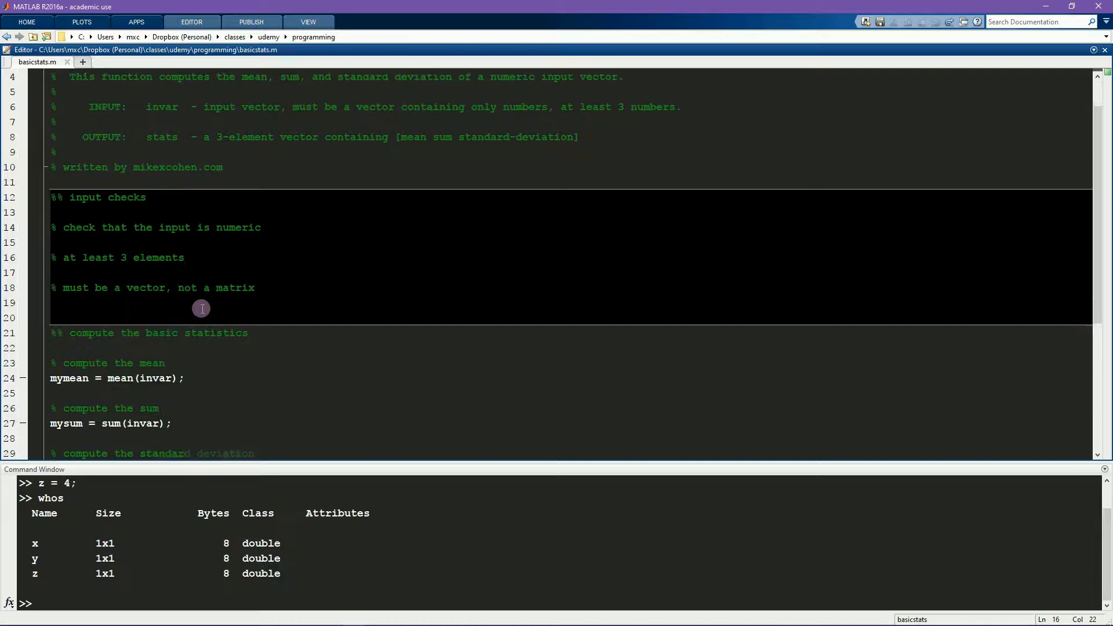
scroll(202, 309, "down", 4)
scroll(202, 309, "down", 4)
scroll(202, 309, "down", 3)
scroll(202, 308, "down", 3)
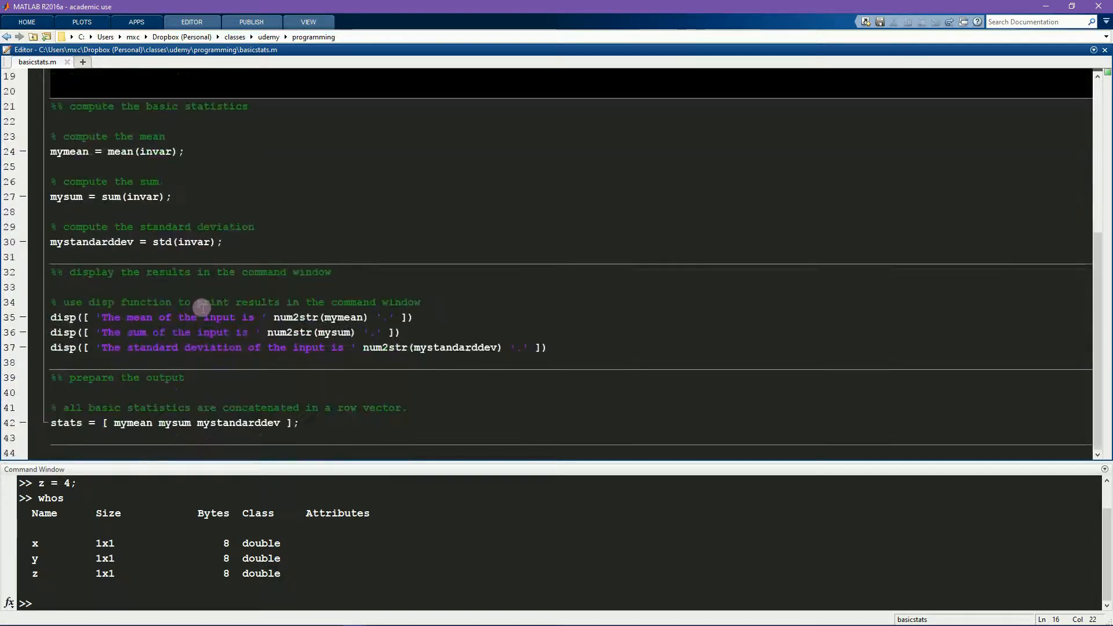
scroll(202, 306, "up", 3)
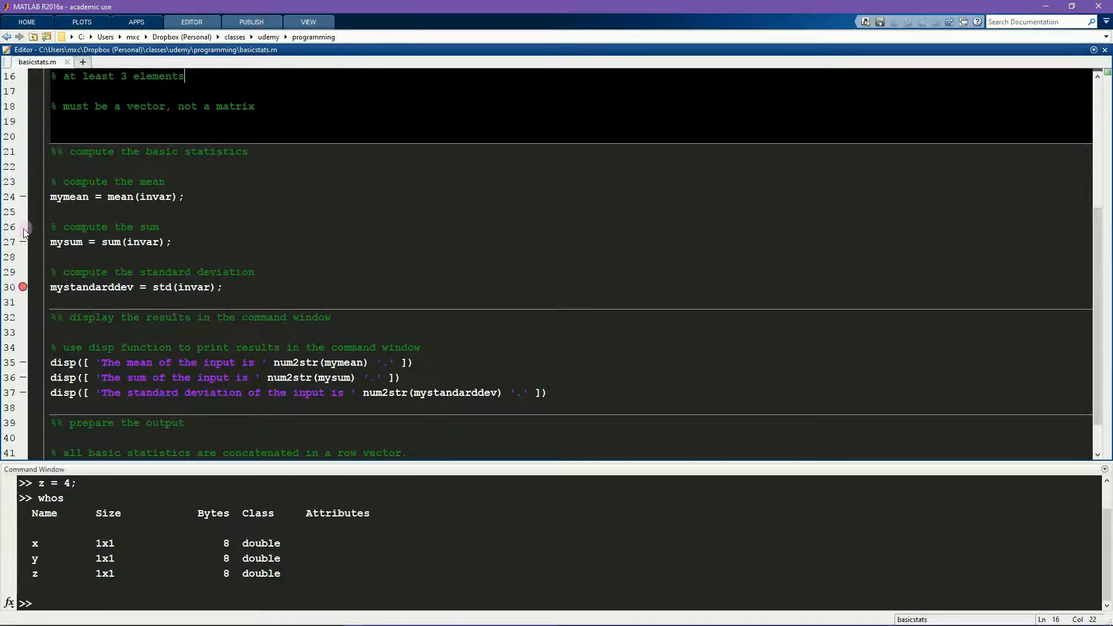
left_click(23, 287)
left_click(33, 287)
double_click(50, 287)
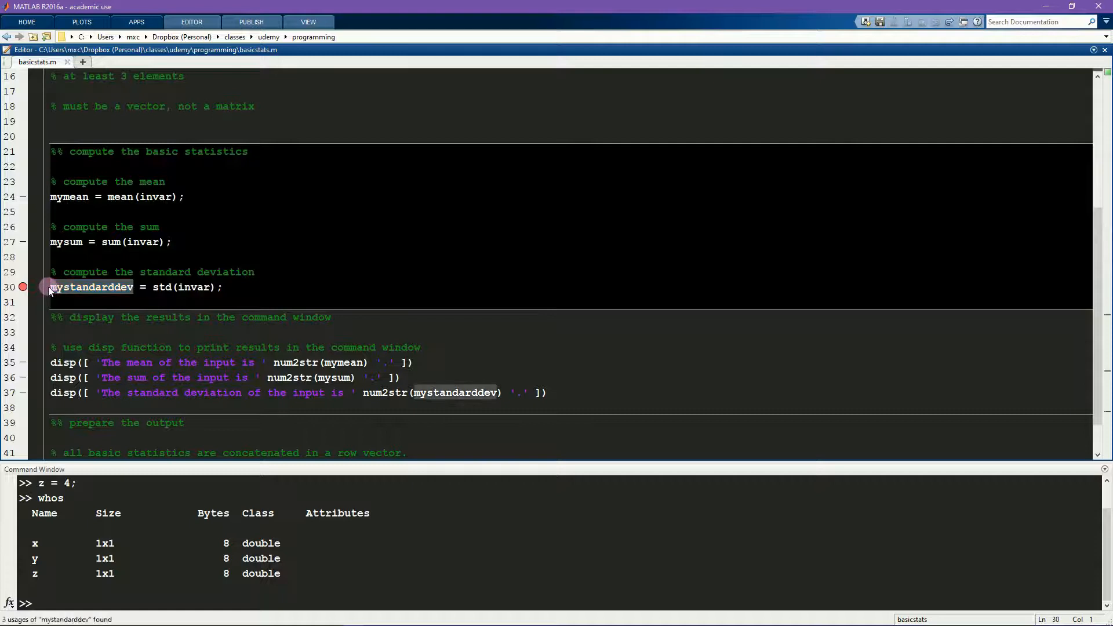
left_click_drag(50, 287, 281, 291)
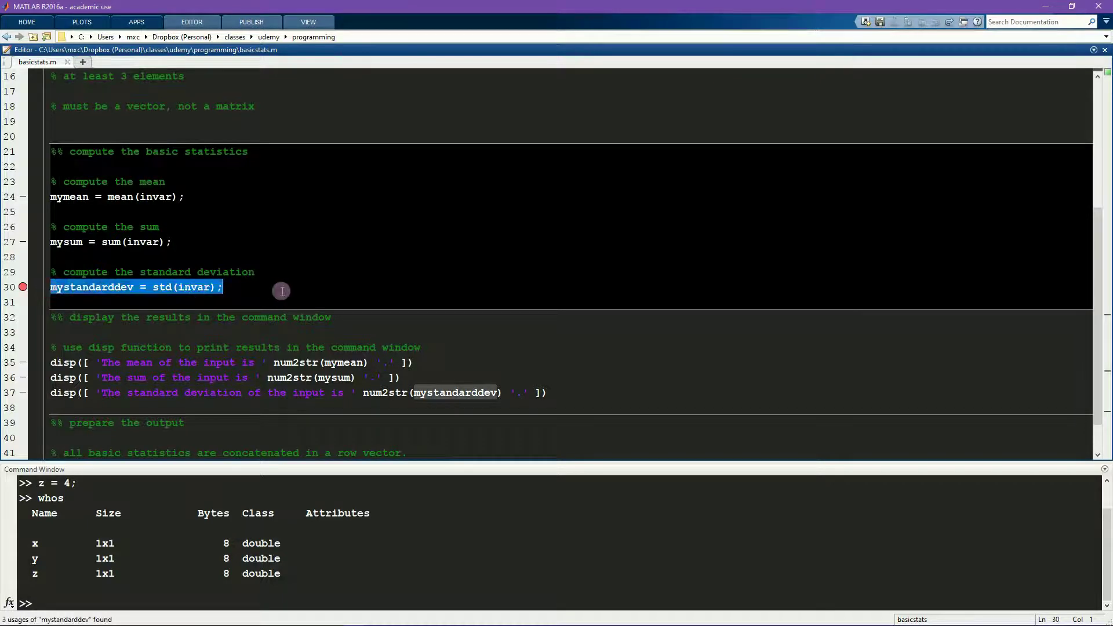
triple_click(50, 287)
left_click(51, 287)
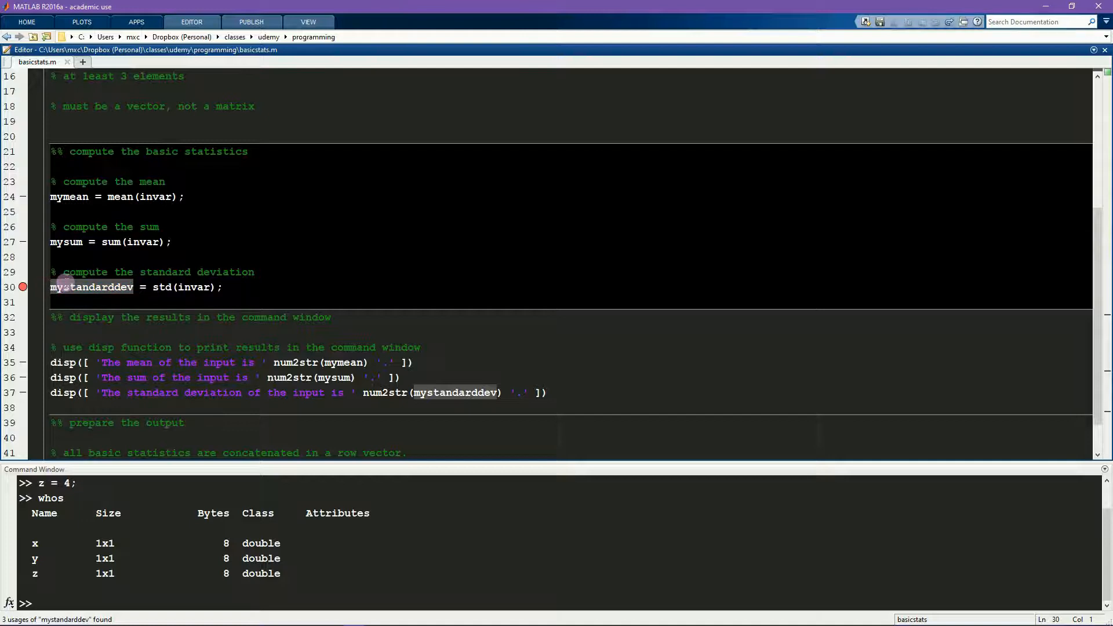
left_click(223, 528)
type("basicstats(1:5")
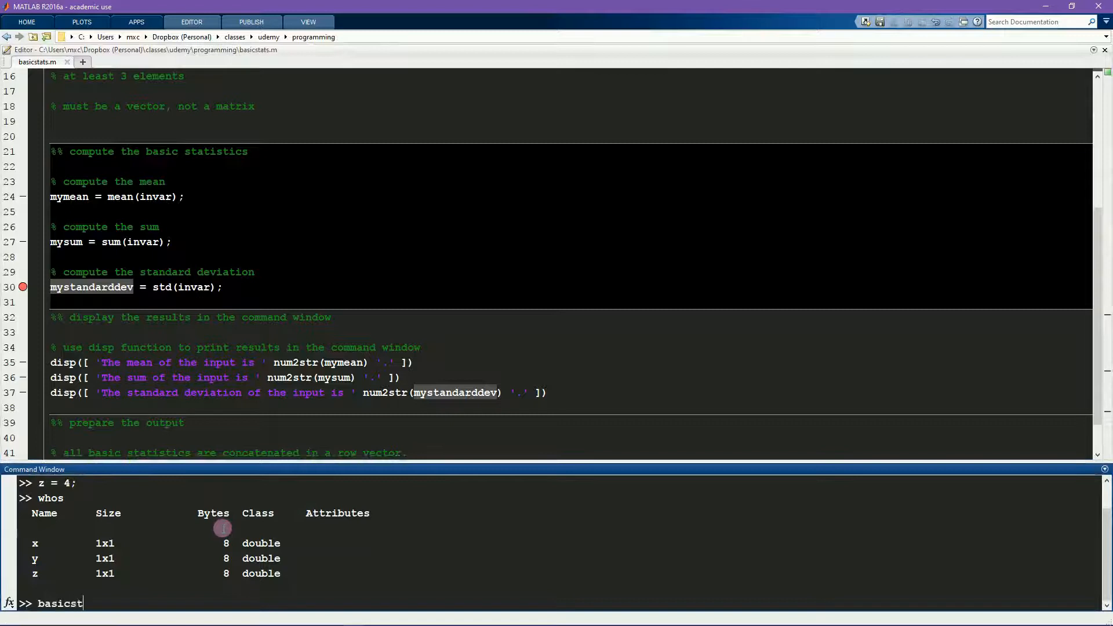
type(")")
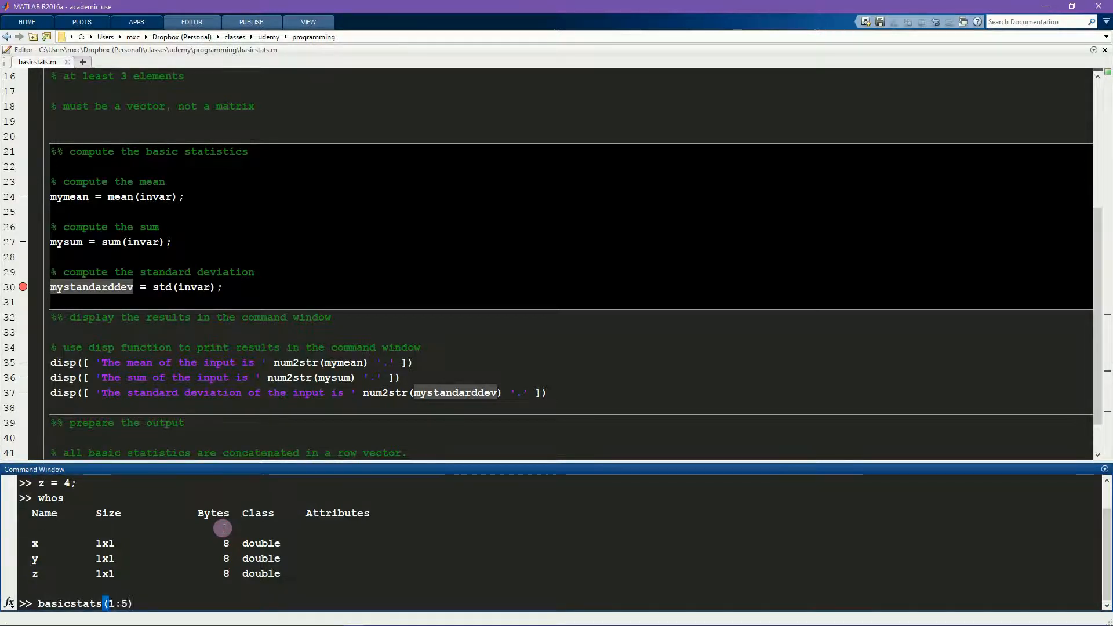
type(";")
Run basicstats(1:5) to pause at the K>> prompt and list invar, mymean and mysum with whos
key("Return")
left_click(74, 604)
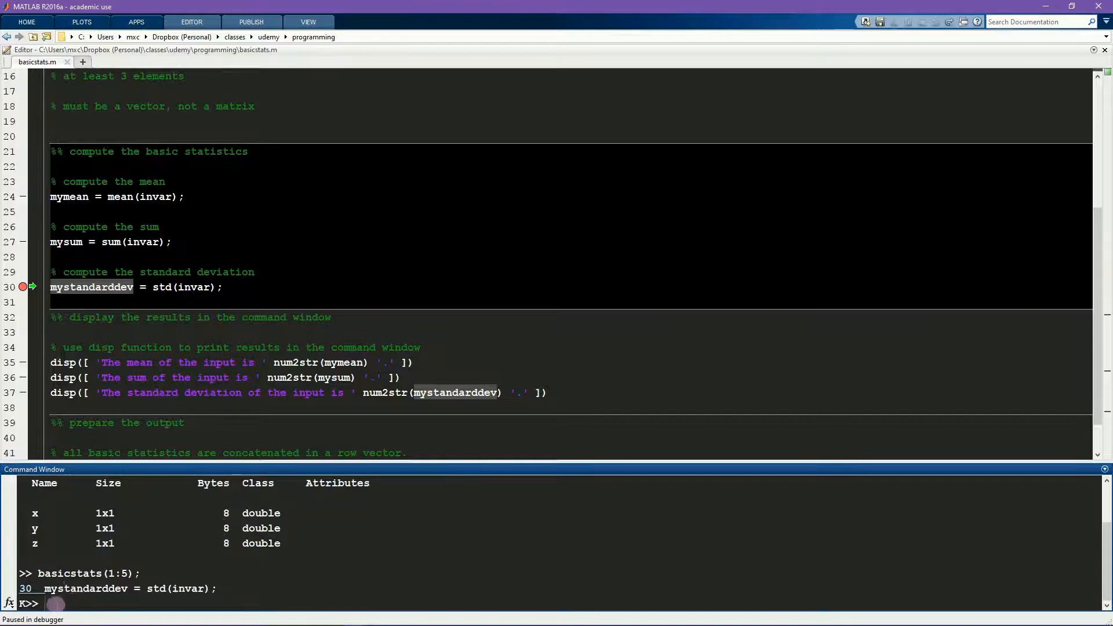
left_click_drag(74, 604, 17, 603)
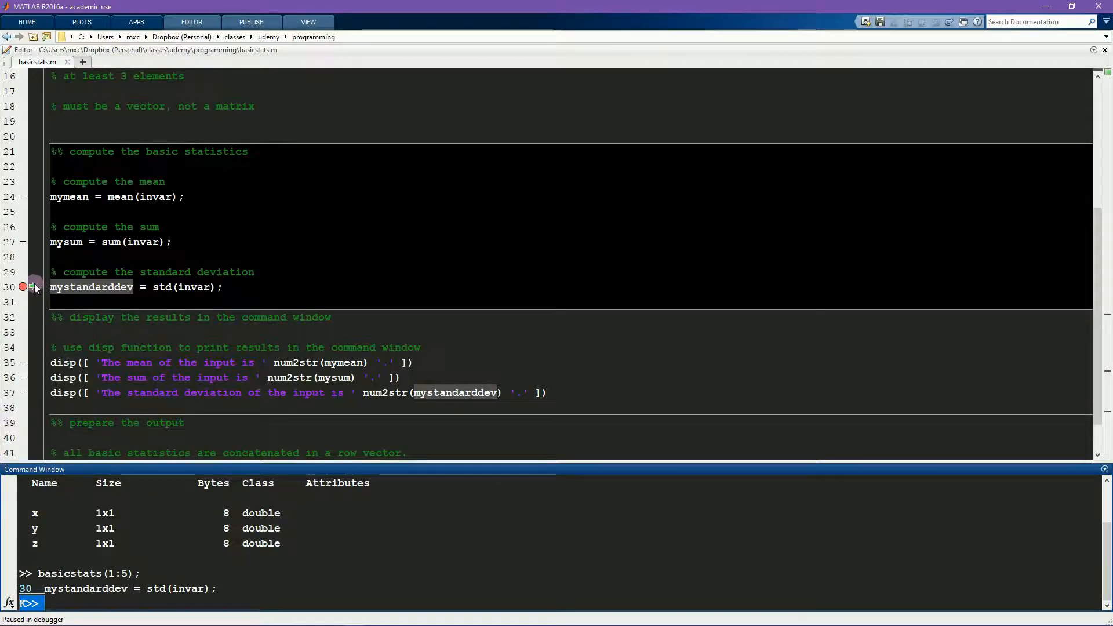
left_click(337, 561)
type("whos")
key("Return")
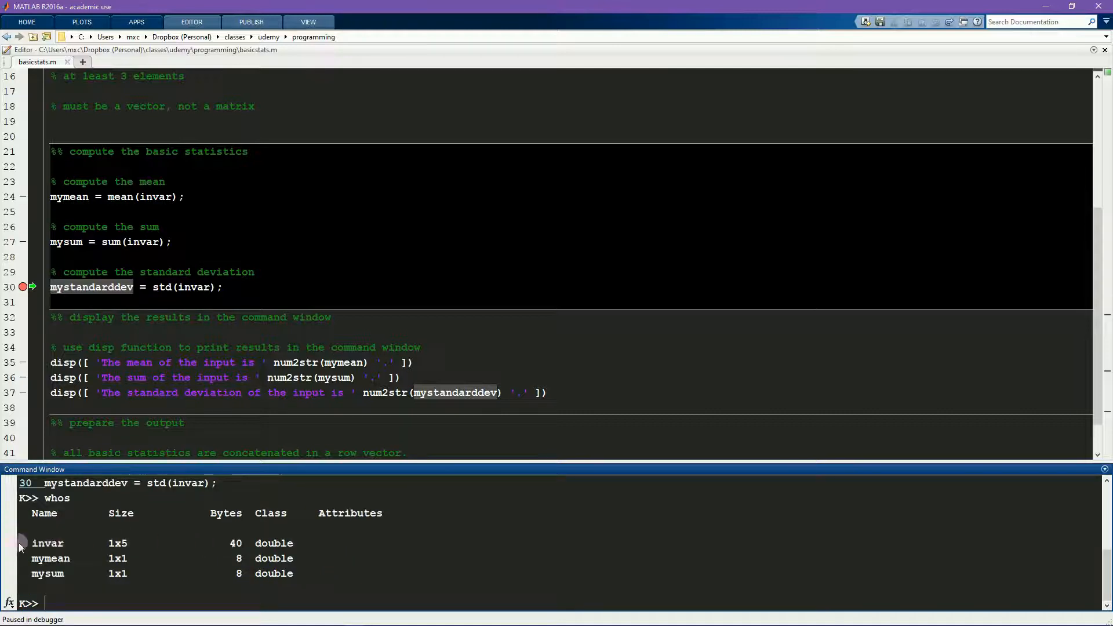
left_click_drag(31, 512, 287, 578)
left_click(139, 579)
scroll(140, 574, "up", 5)
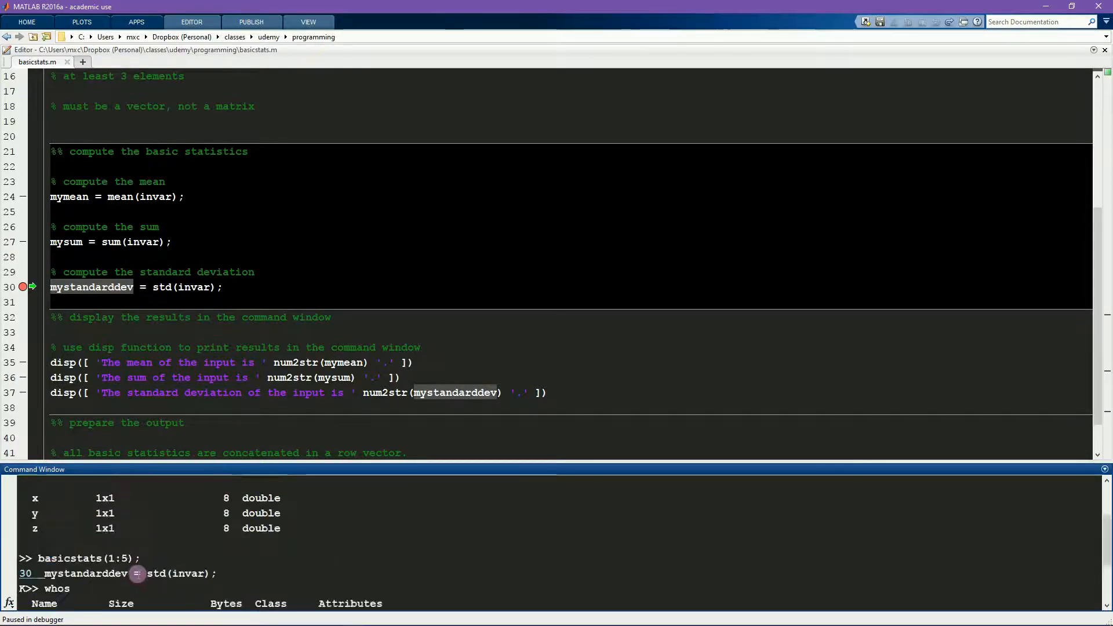
left_click_drag(35, 544, 143, 564)
scroll(143, 563, "down", 5)
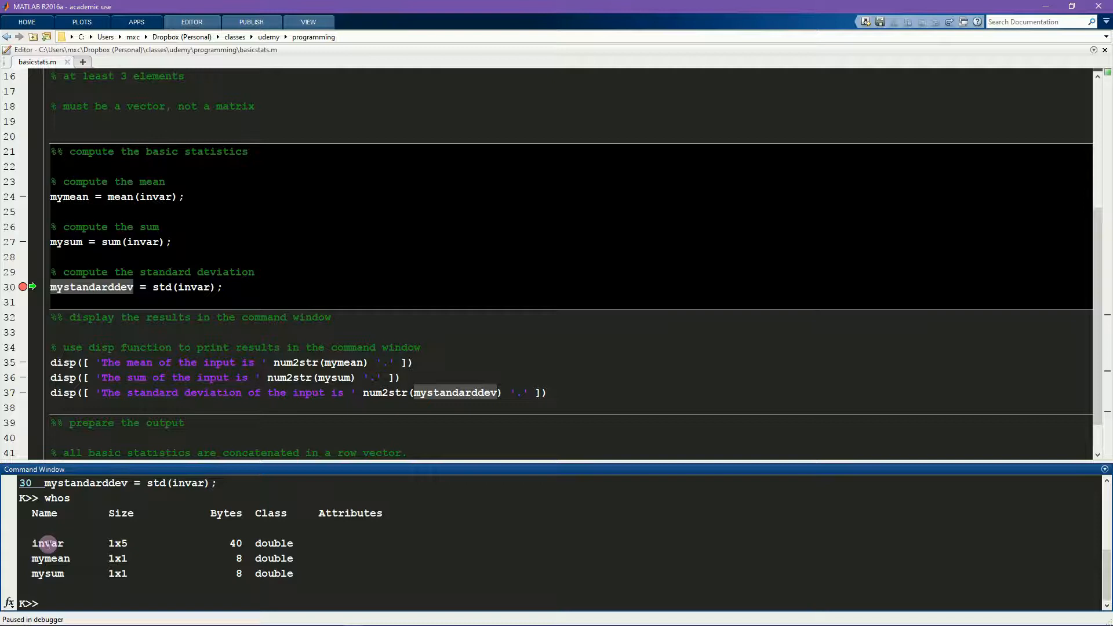
Highlight invar's usages, the mean and sum lines and the function's listed variables for comparison
left_click(156, 197)
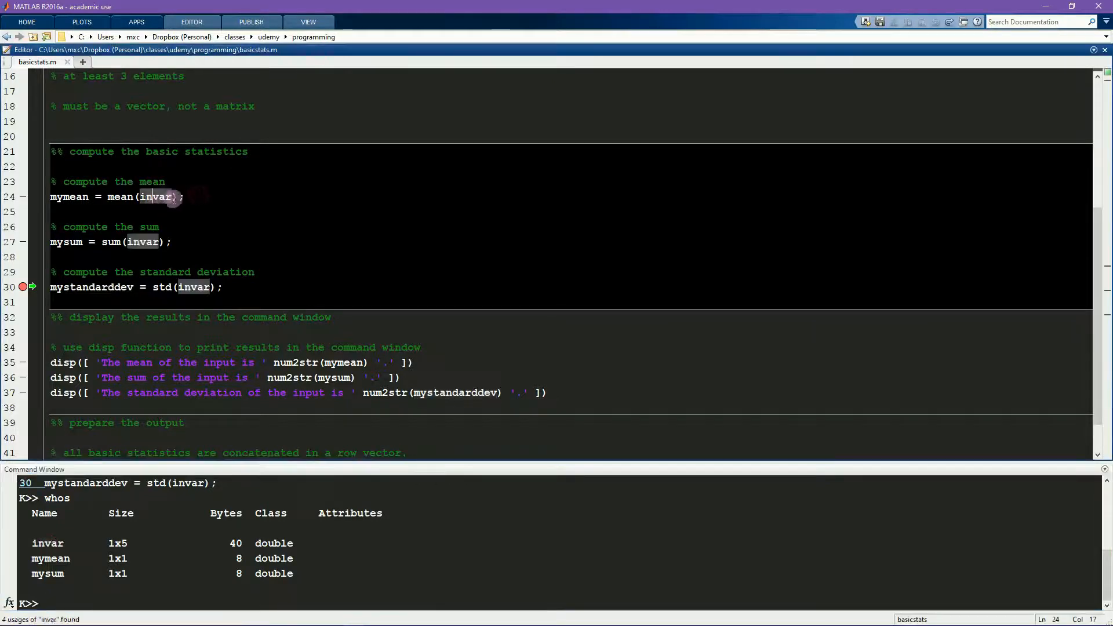
scroll(252, 178, "up", 5)
scroll(200, 179, "down", 5)
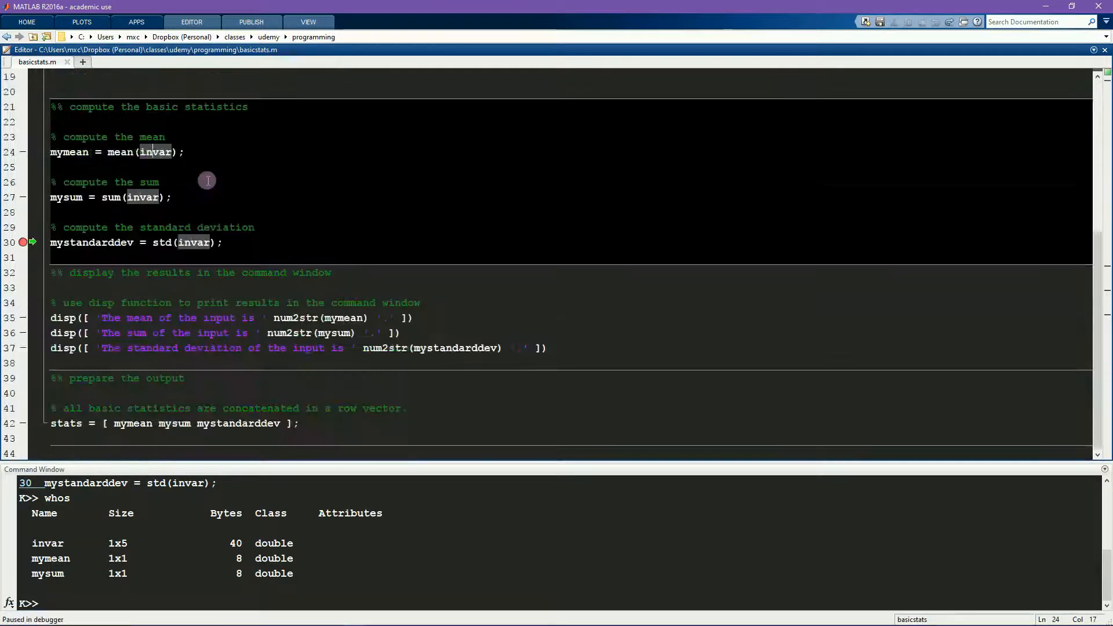
scroll(193, 195, "up", 1)
left_click_drag(184, 197, 49, 197)
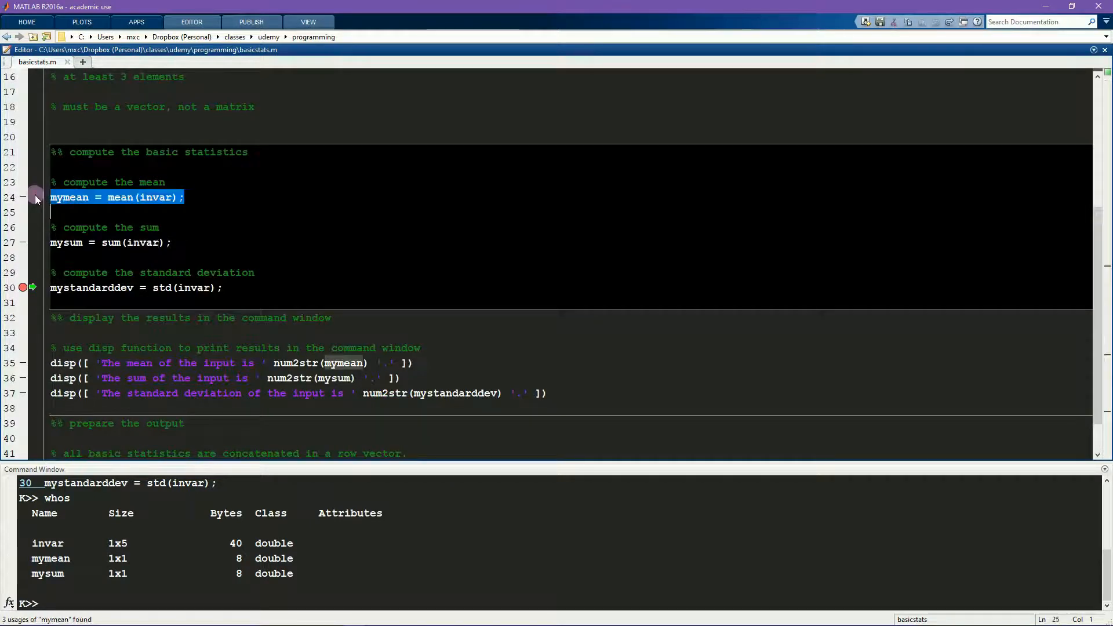
triple_click(44, 242)
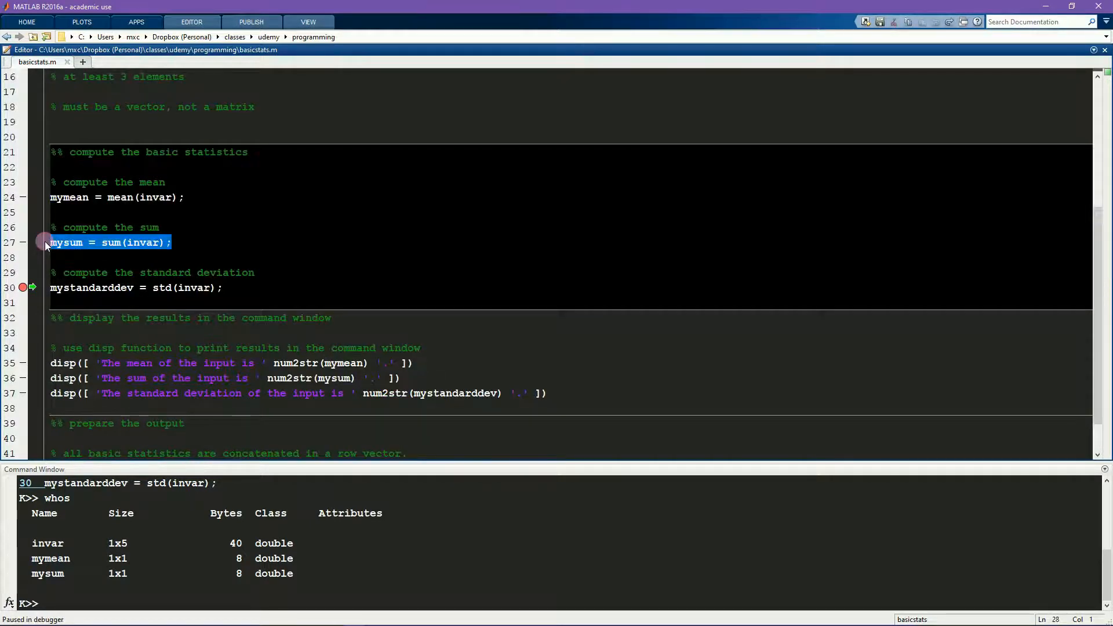
left_click_drag(20, 508, 39, 600)
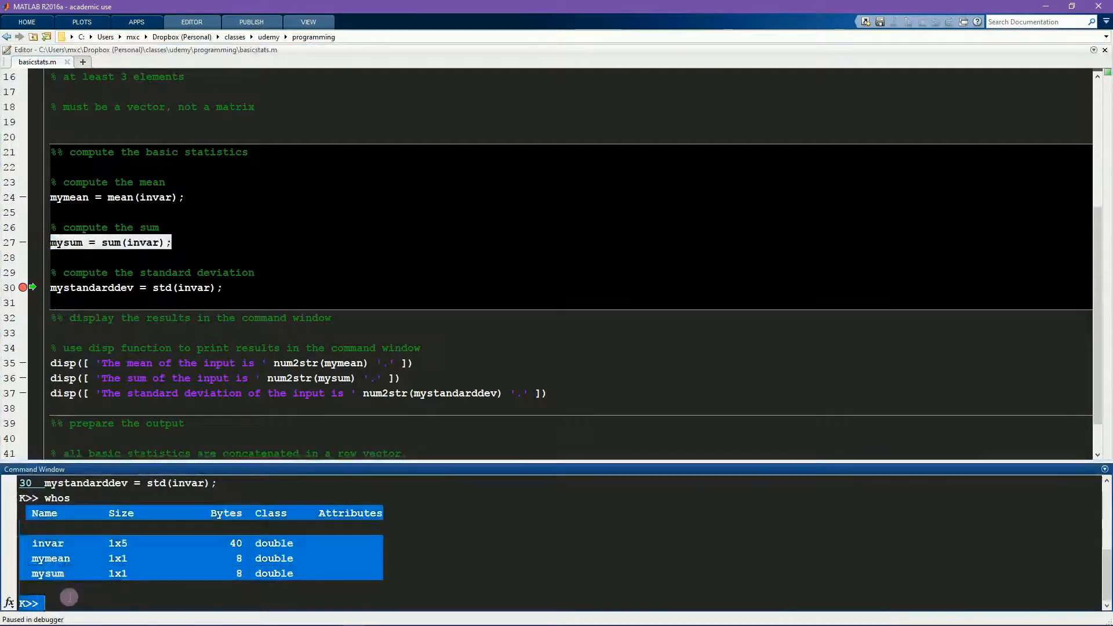
left_click(40, 291)
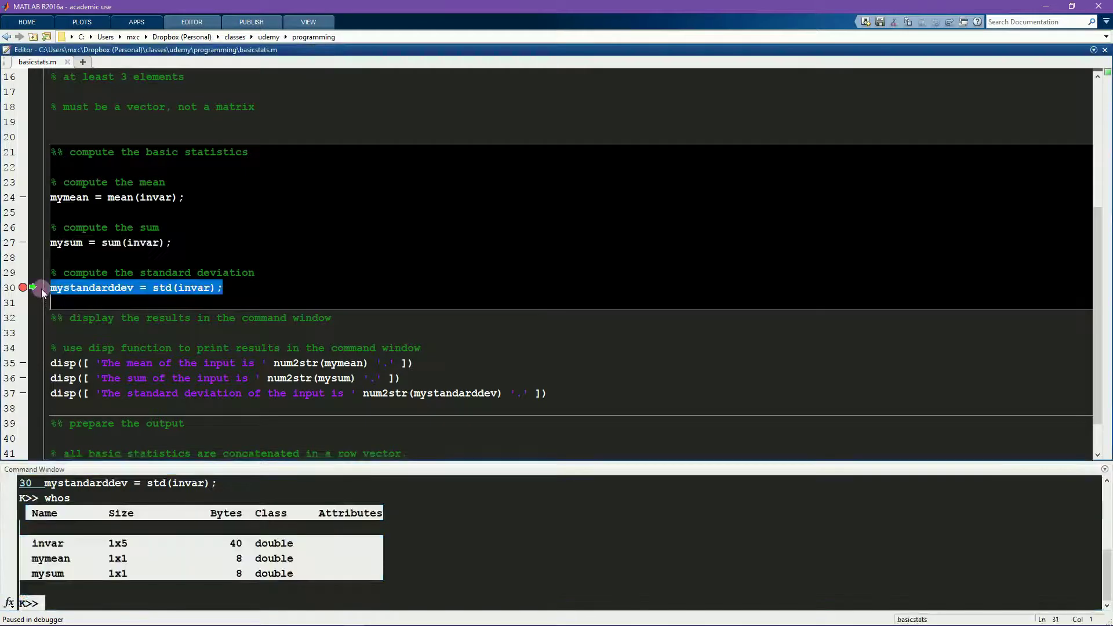
double_click(72, 288)
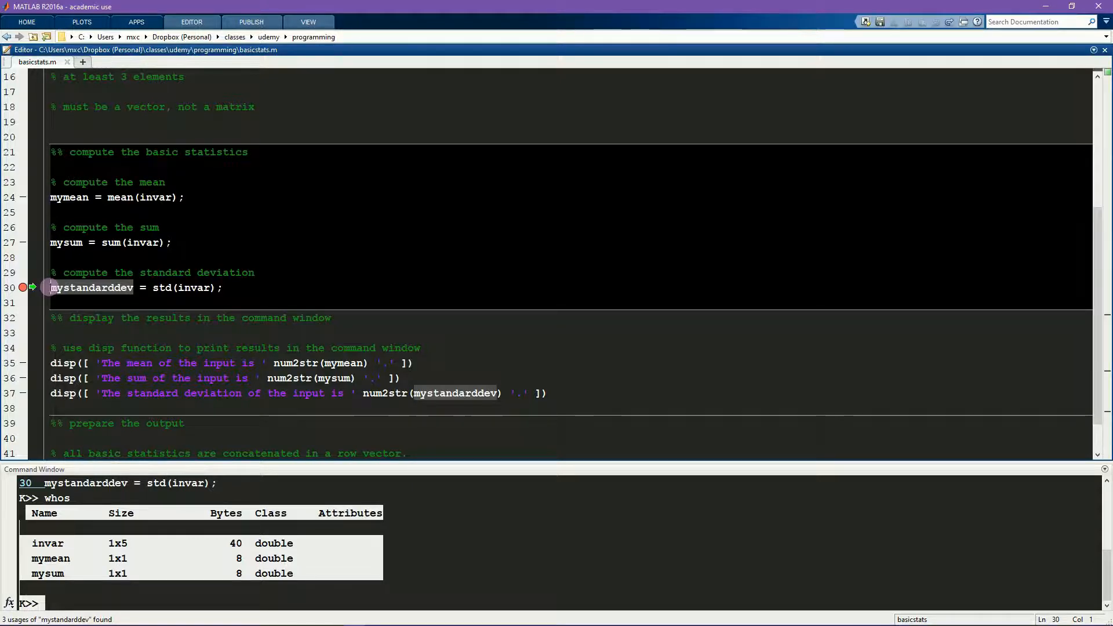
Switch the Function Call Stack to Base and rerun whos to list x, y and z
left_click(191, 22)
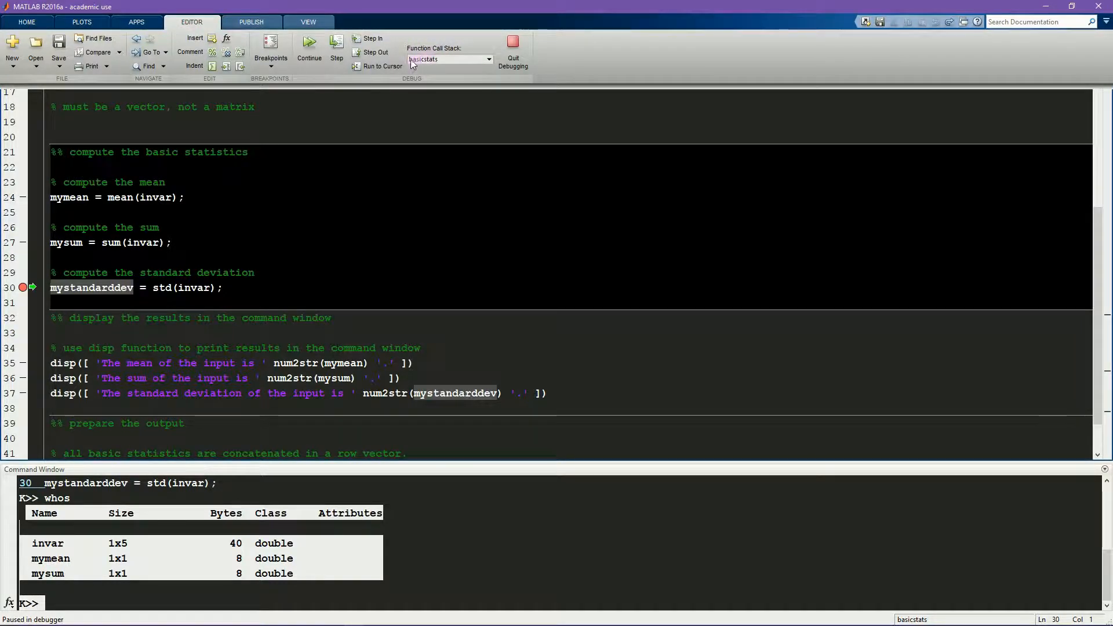
left_click(435, 60)
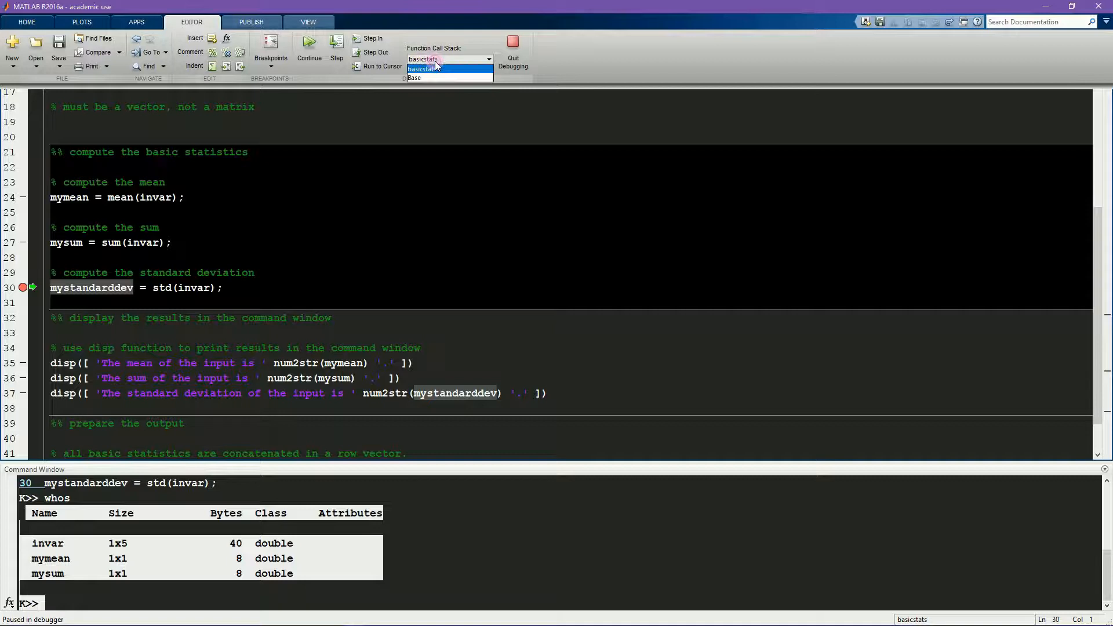
left_click(434, 77)
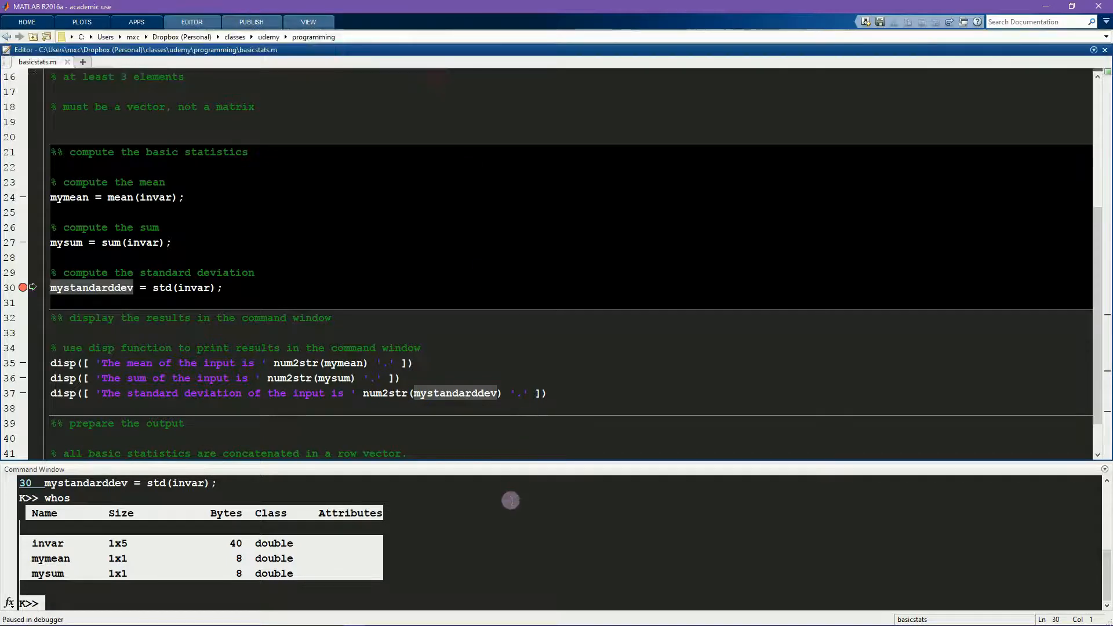
left_click(508, 520)
key("Up")
key("Return")
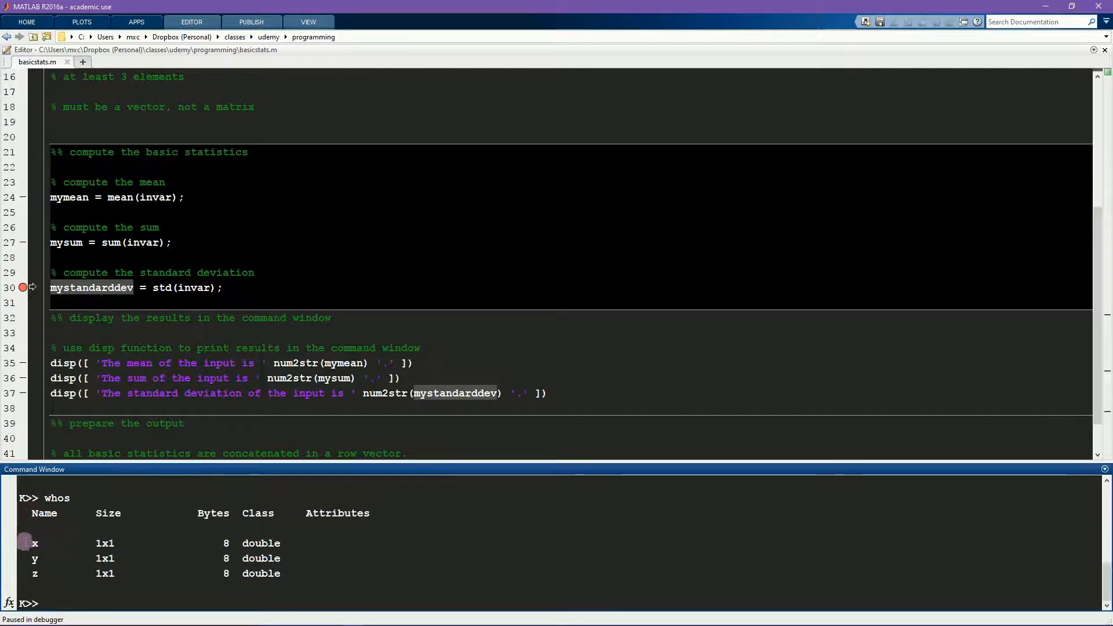
Highlight the x, y and z rows to compare with the function's invar, mymean and mysum
left_click_drag(33, 541, 374, 575)
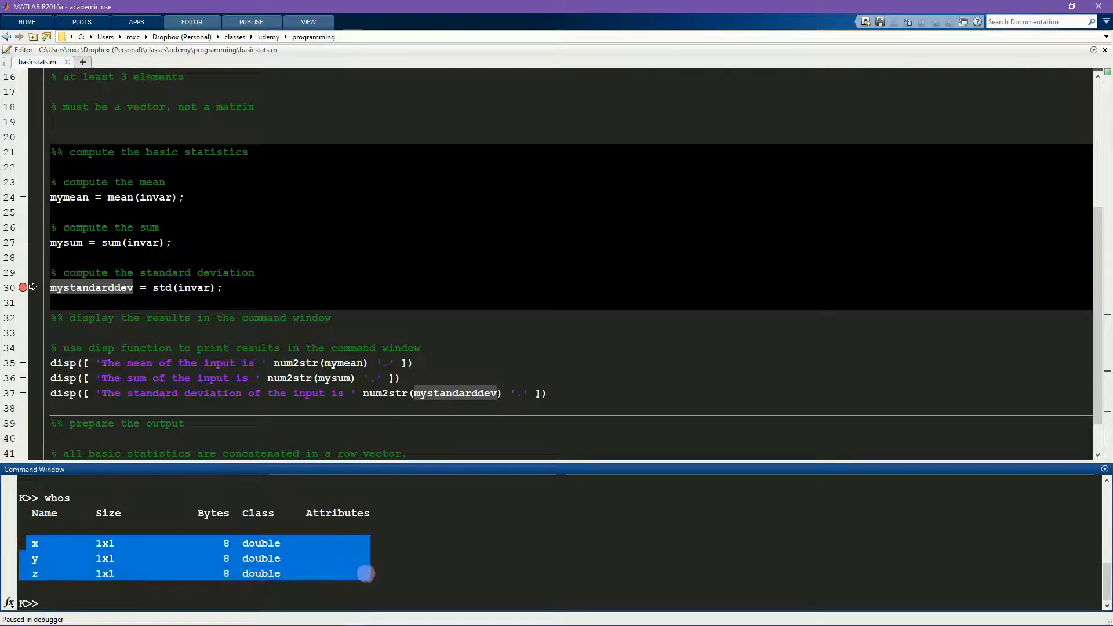
left_click(247, 555)
scroll(200, 543, "up", 3)
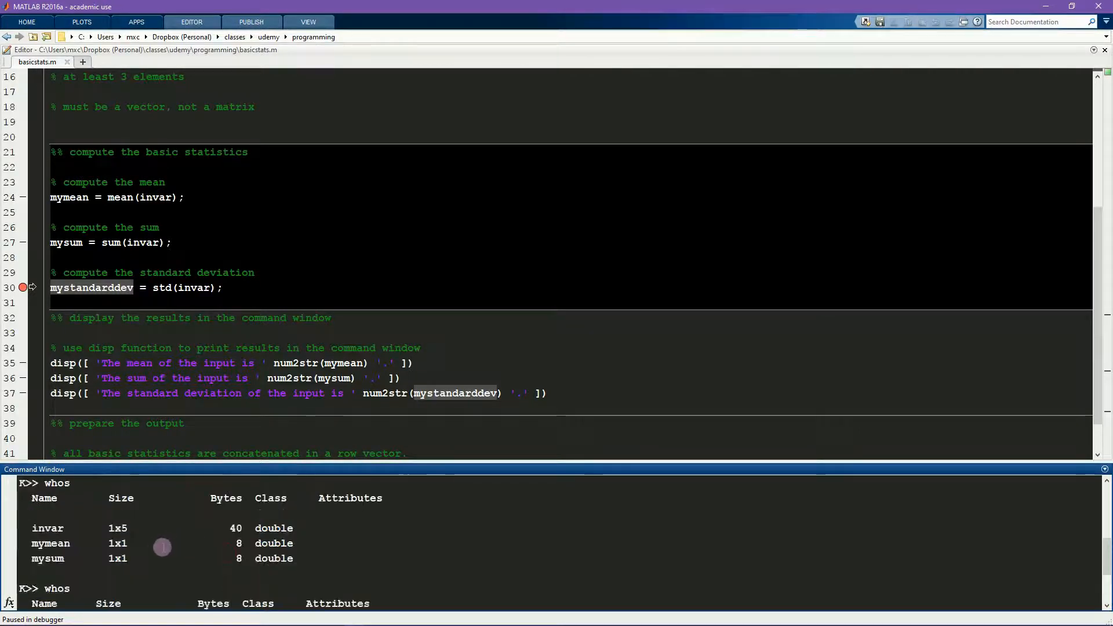
left_click_drag(31, 526, 154, 543)
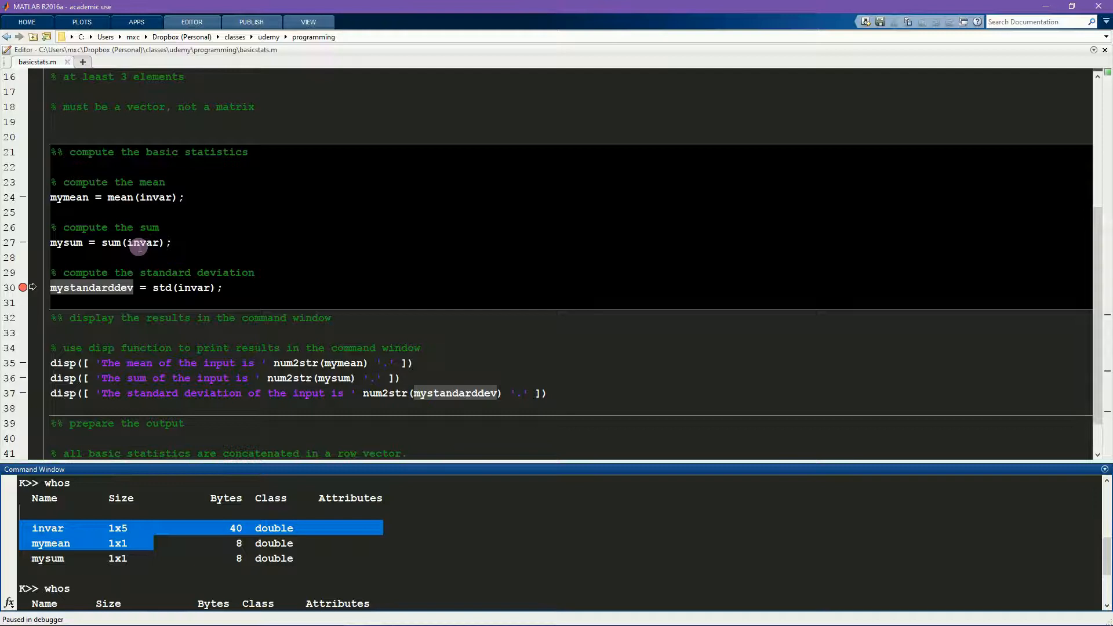
left_click(191, 21)
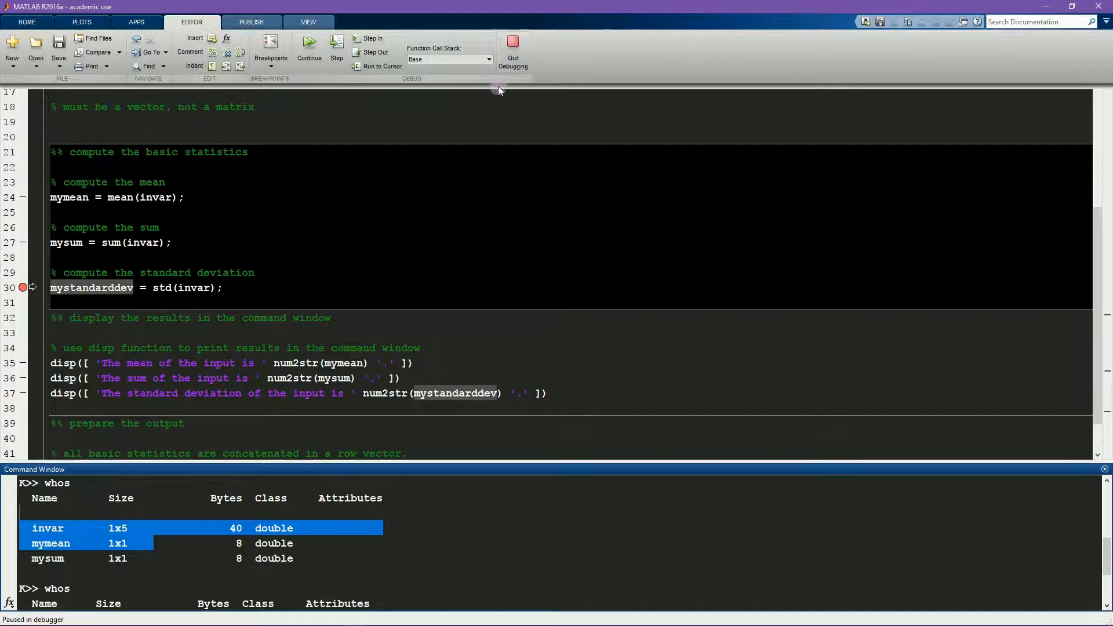
Quit debugging via dbquit, save basicstats.m with Ctrl+S, and erase the leftover dbquit text
left_click(373, 528)
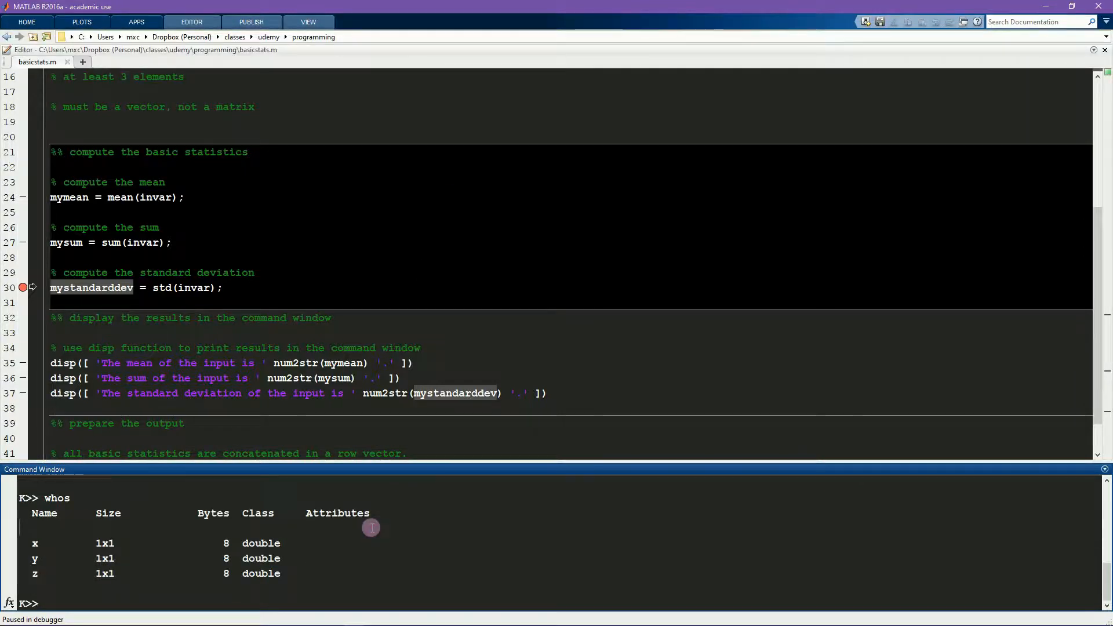
type("dbquit")
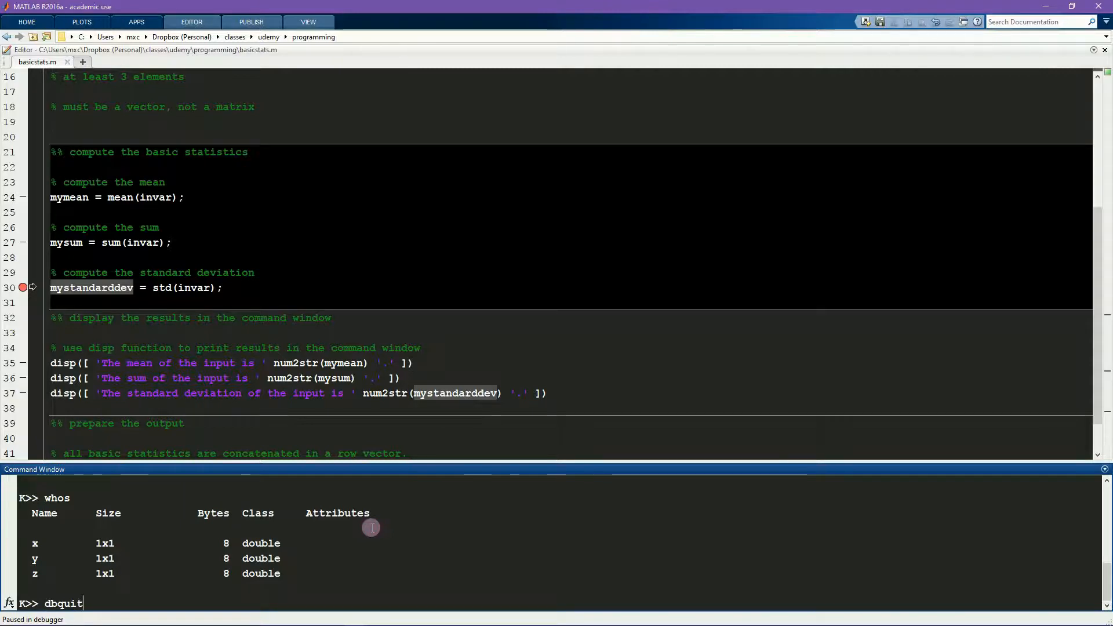
left_click(363, 289)
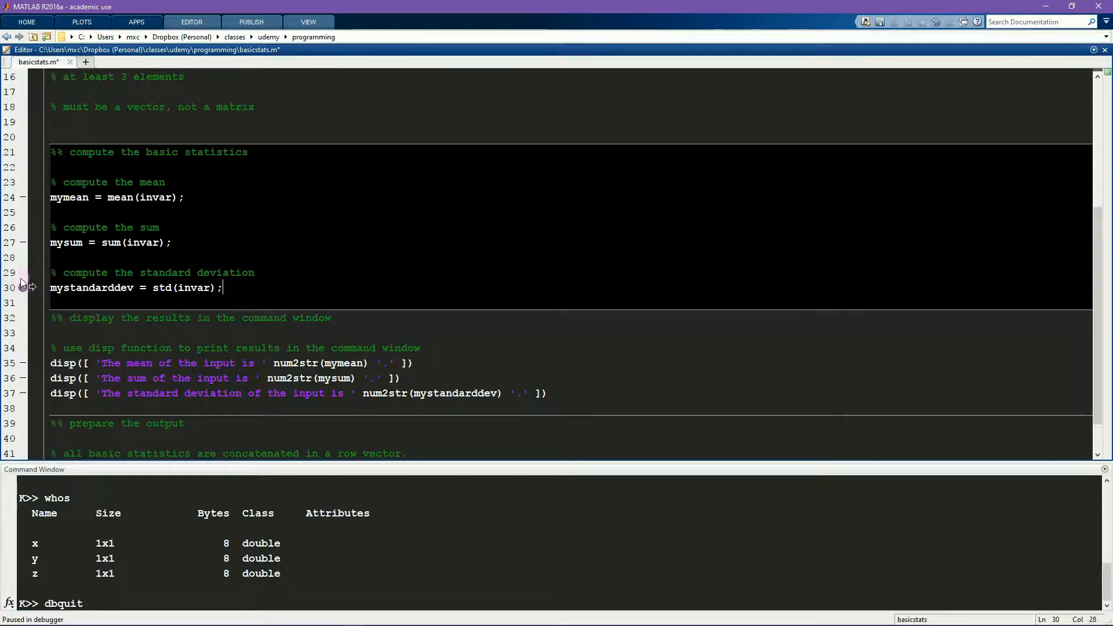
mouse_move(22, 288)
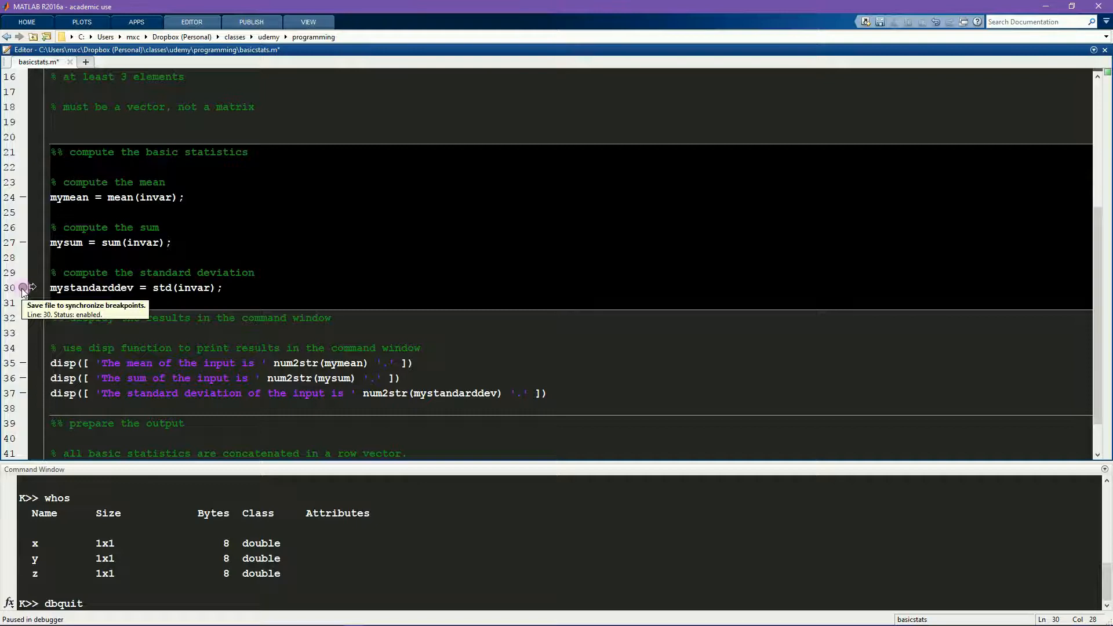
key("Return")
left_click(123, 602)
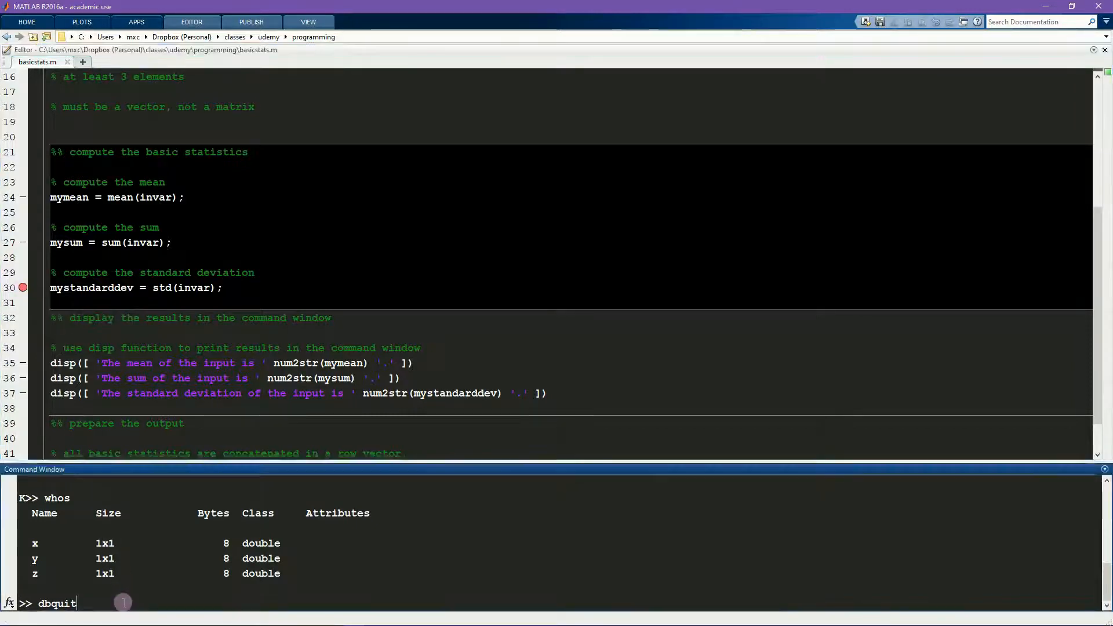
key("BackSpace")
key("BackSpace")
key("BackSpace")
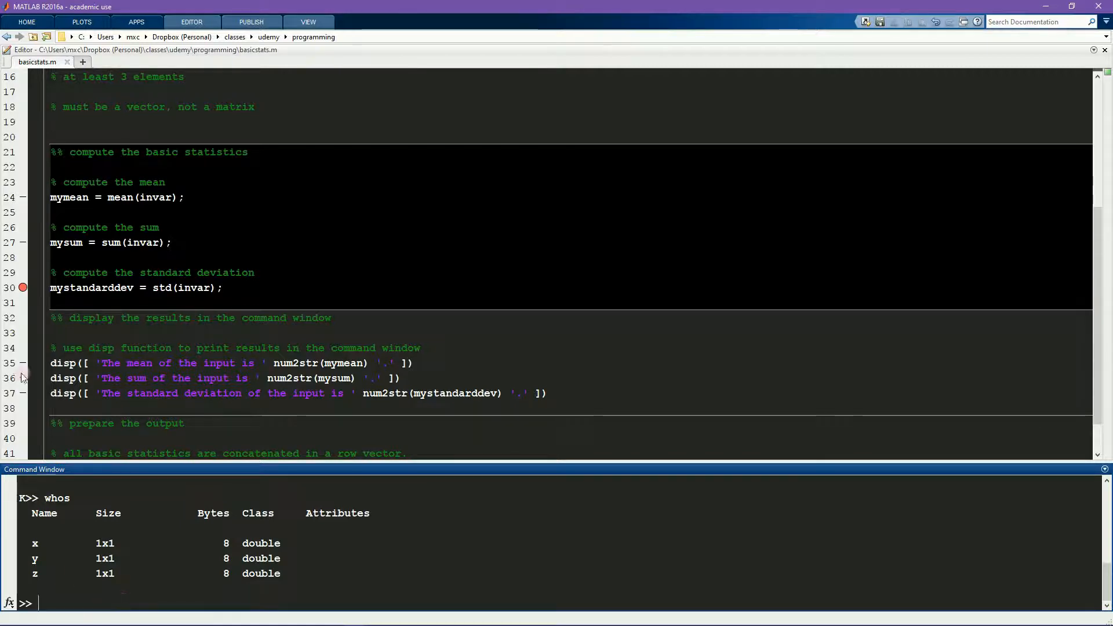
Clear the line 30 breakpoint and change mean to myMean on line 24
left_click(22, 288)
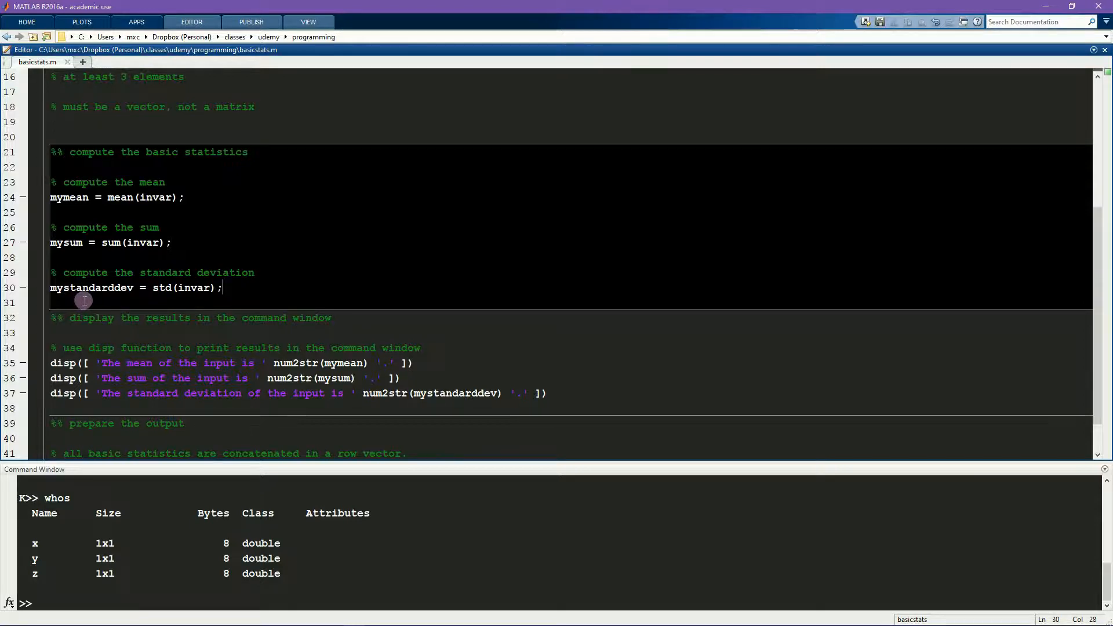
double_click(119, 198)
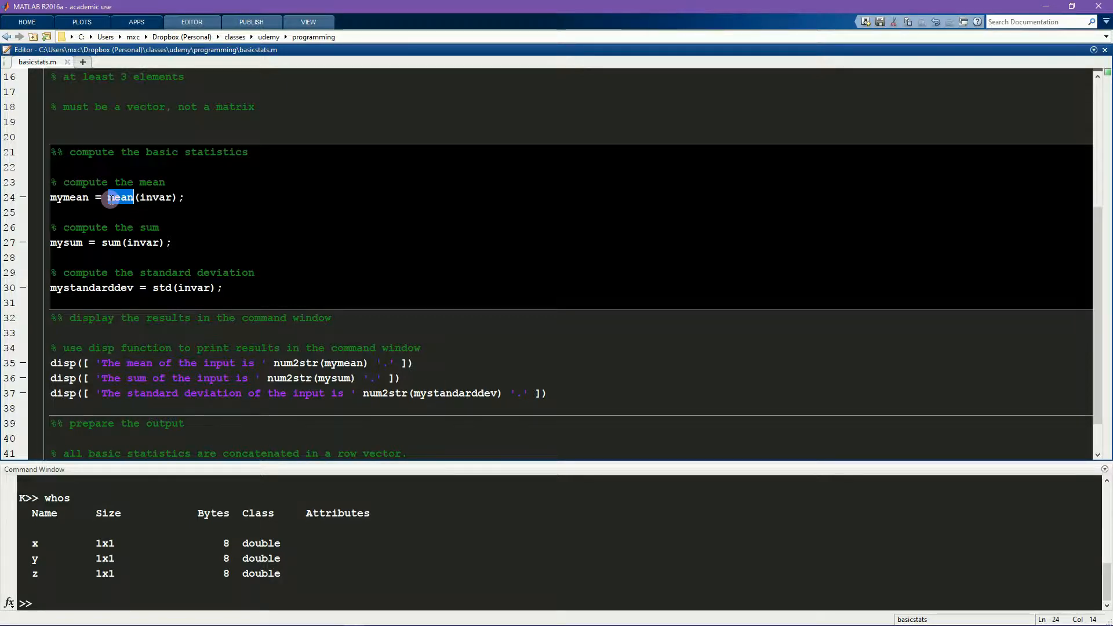
left_click(109, 198)
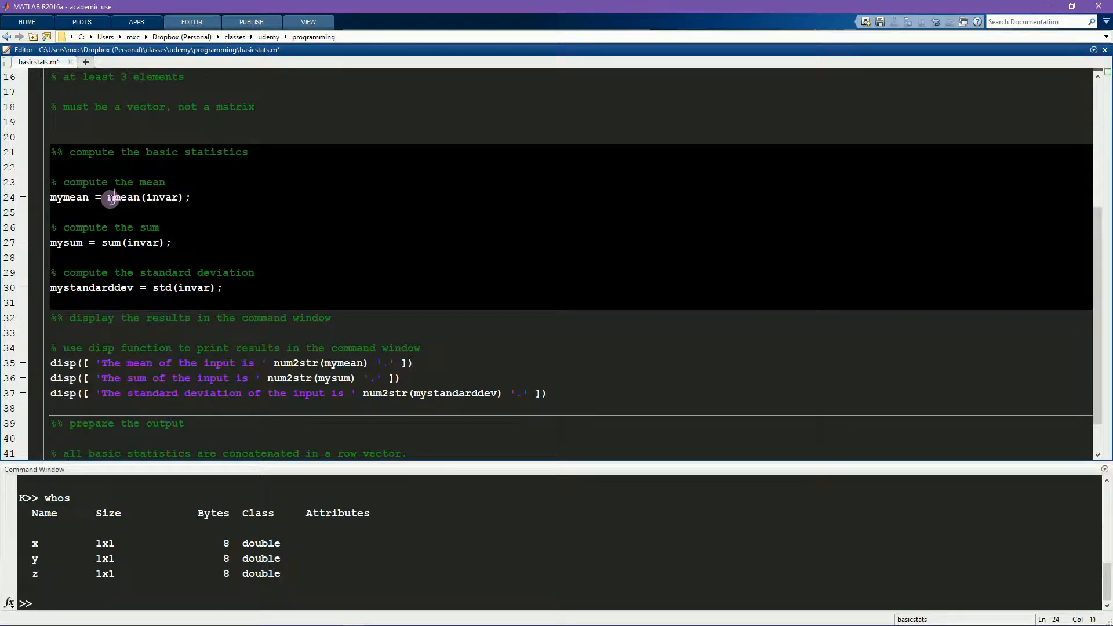
type("myM")
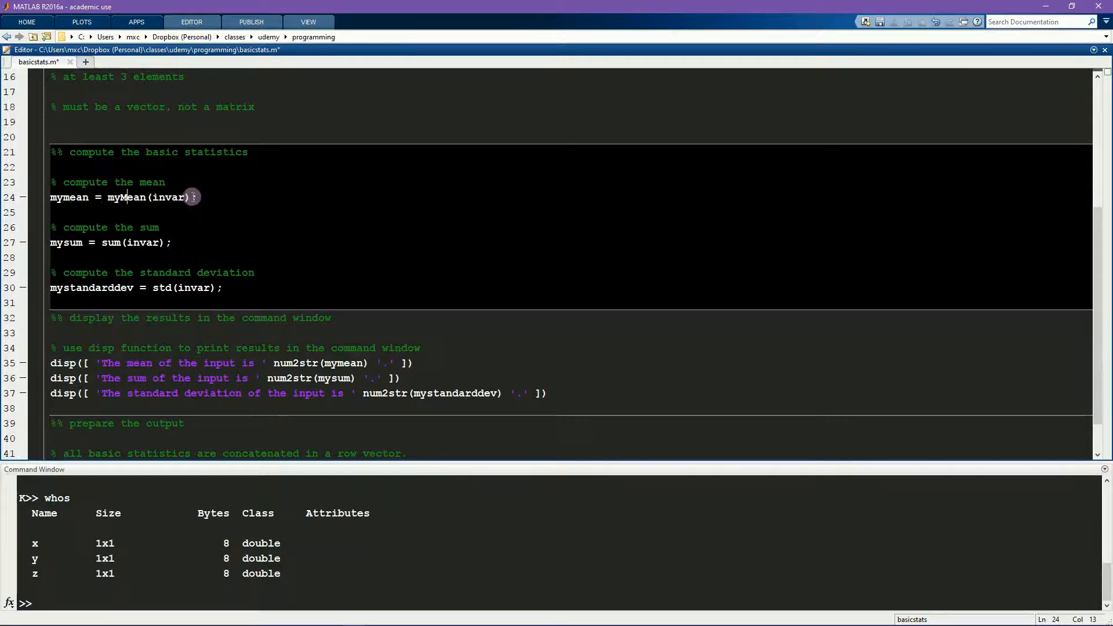
scroll(193, 196, "down", 3)
Add a local function y=myMean(x) returning sum(x)/length(x) at the end of the file
left_click(208, 438)
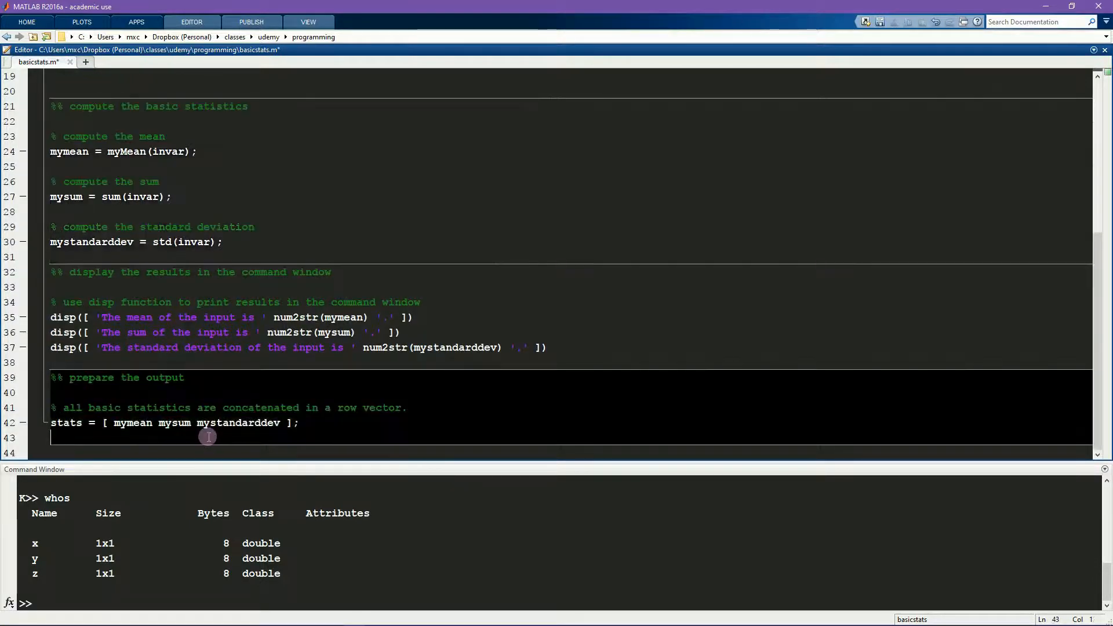
key("Return")
key("Return")
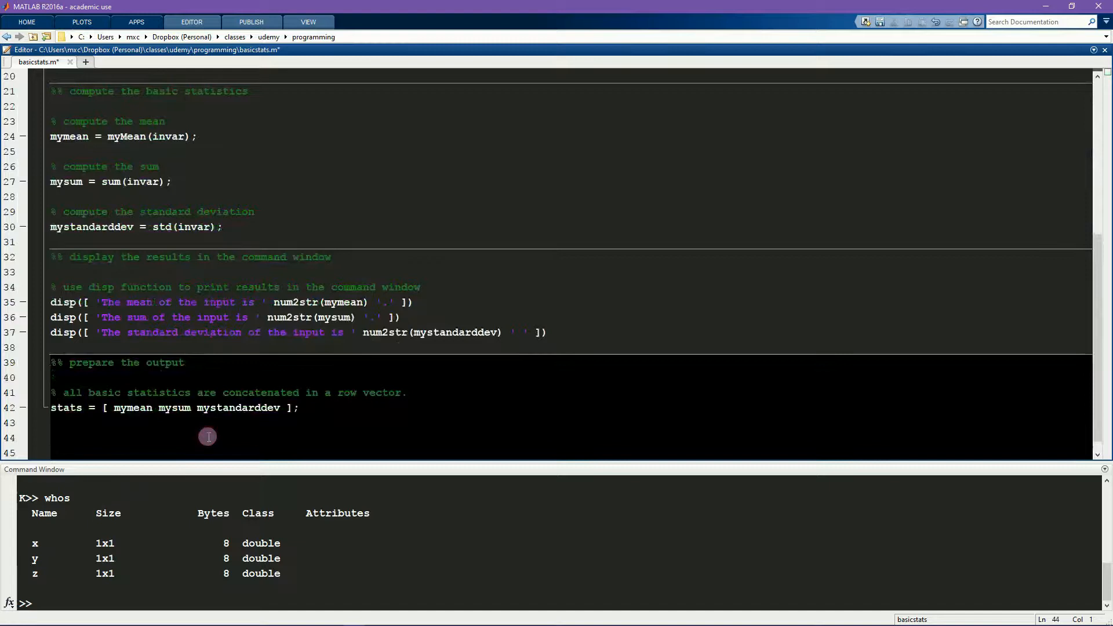
key("Return")
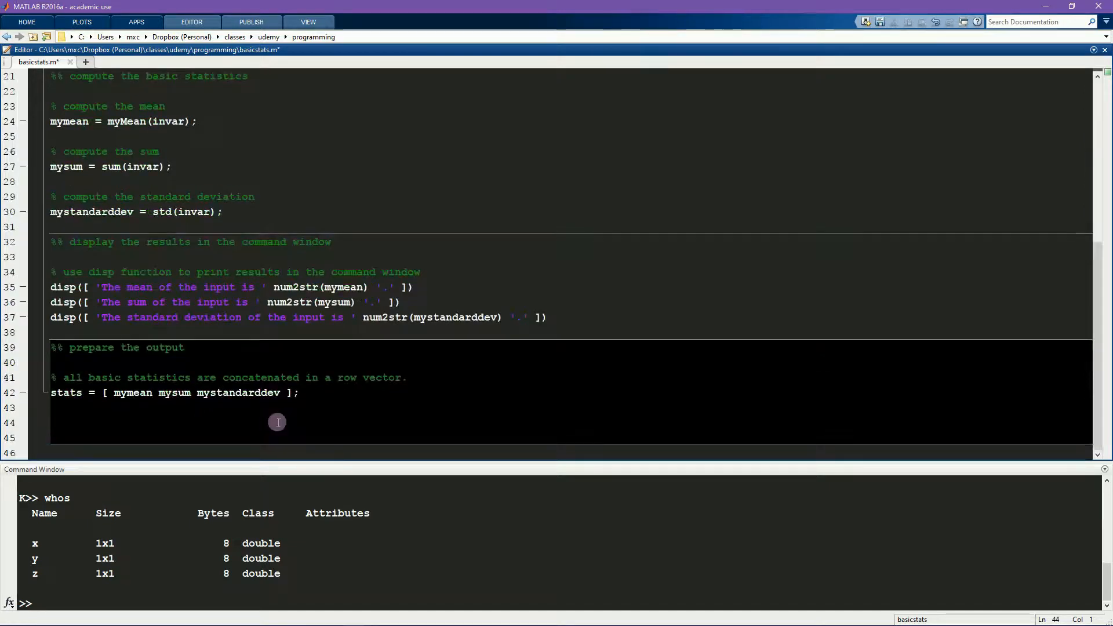
type("function ")
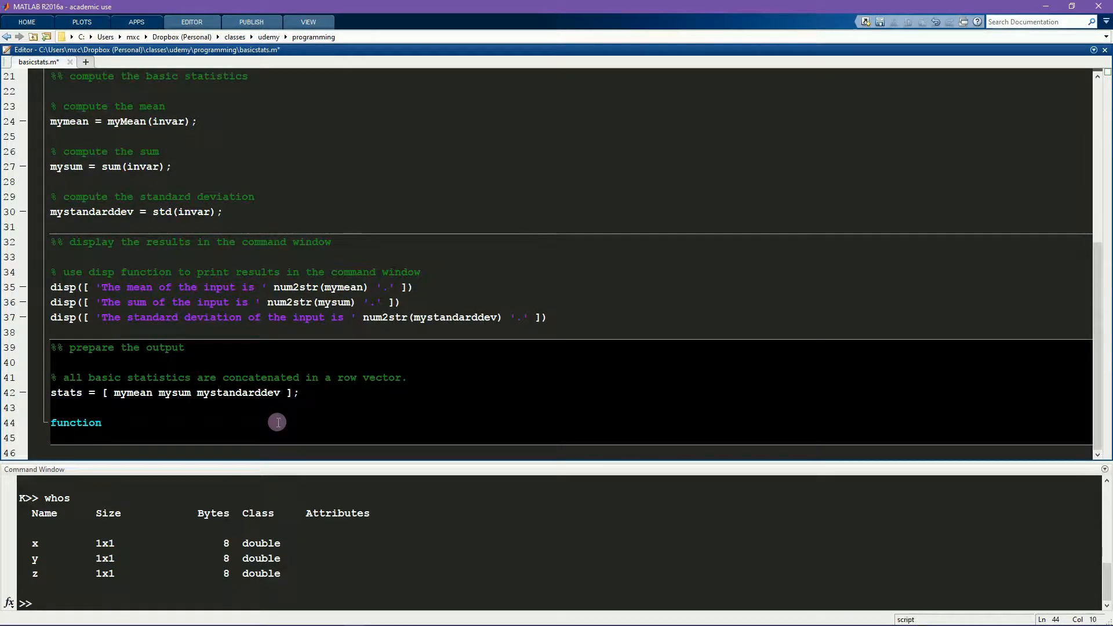
type("y=myMean(")
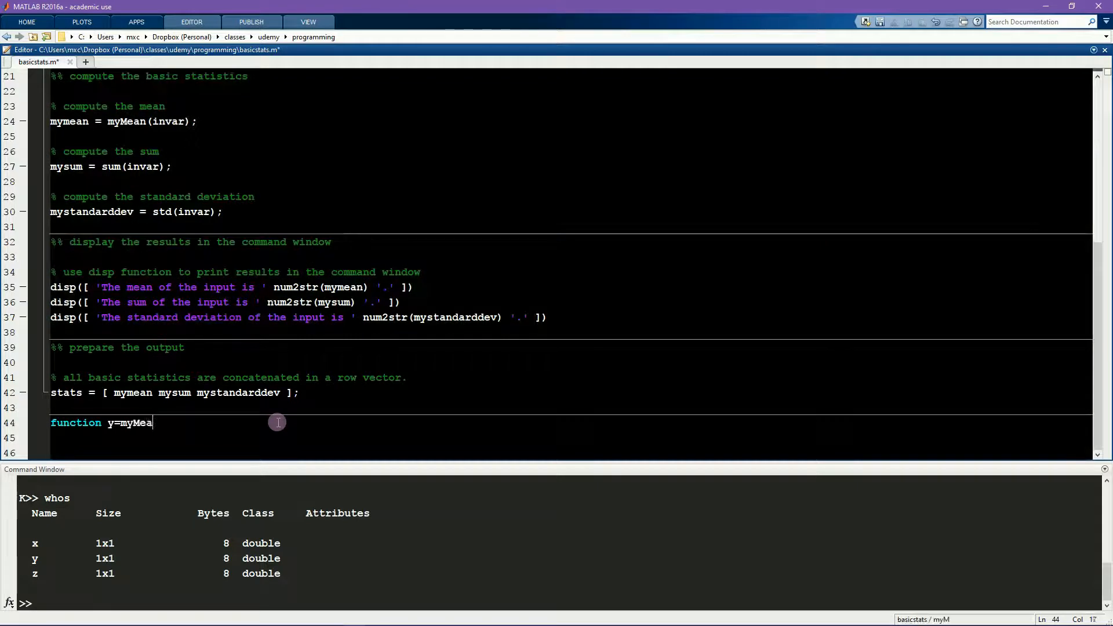
type("x)")
key("Return")
type("y =")
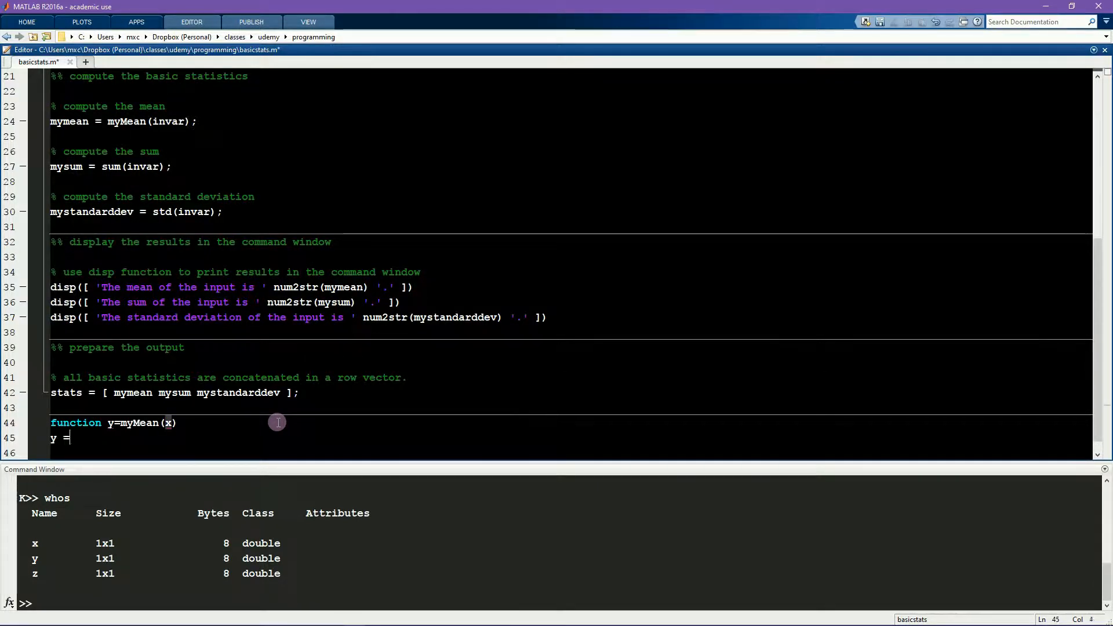
type(" sum(x)")
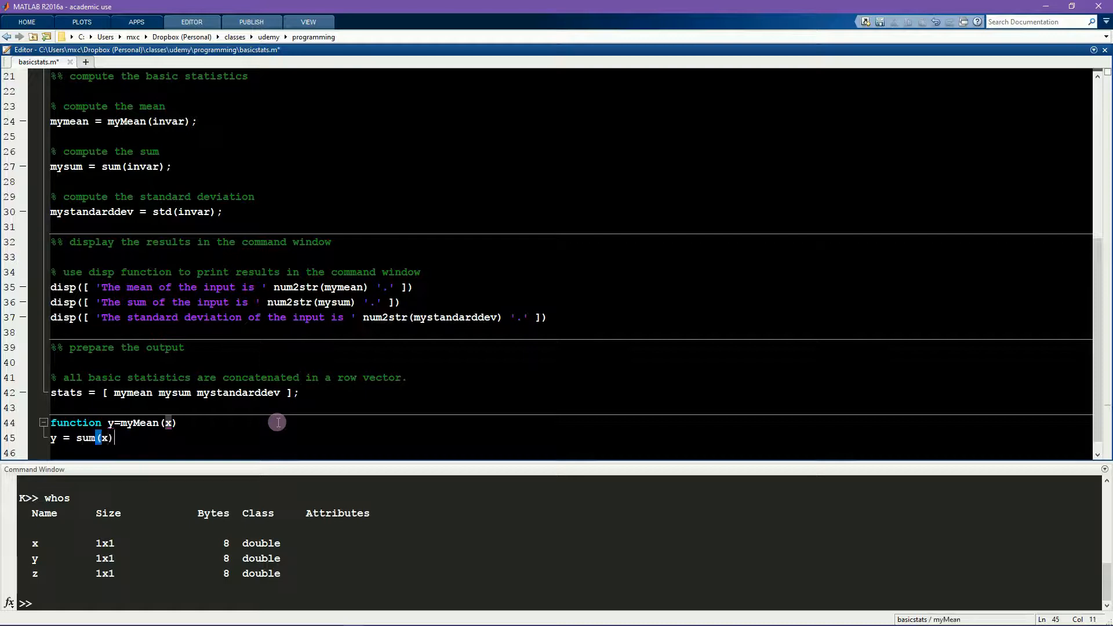
type("/length")
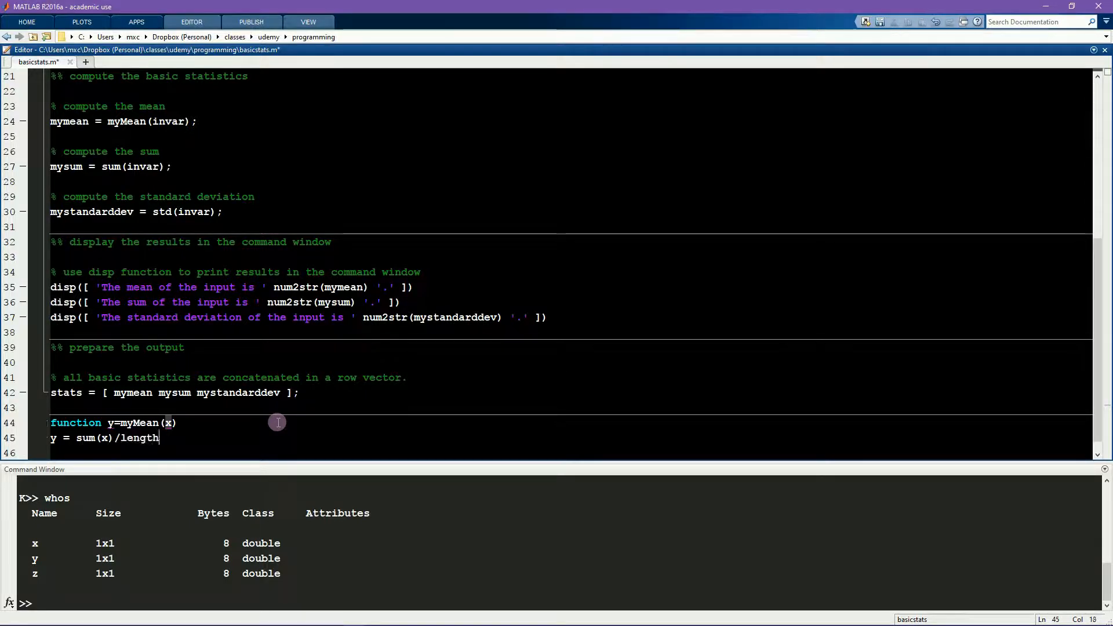
type("(x);")
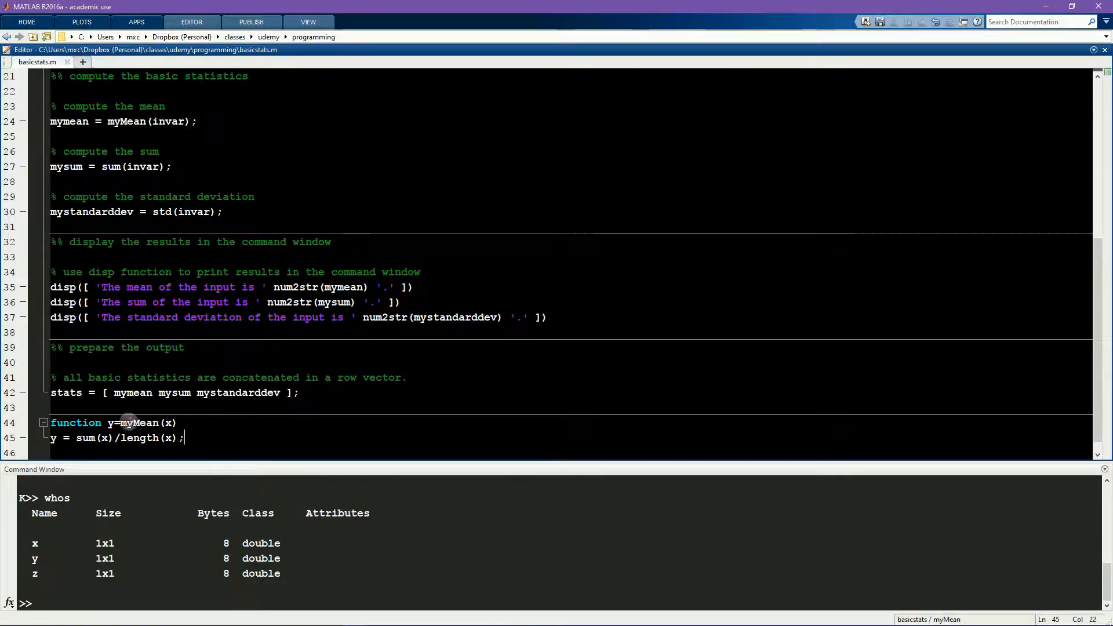
left_click_drag(50, 423, 113, 437)
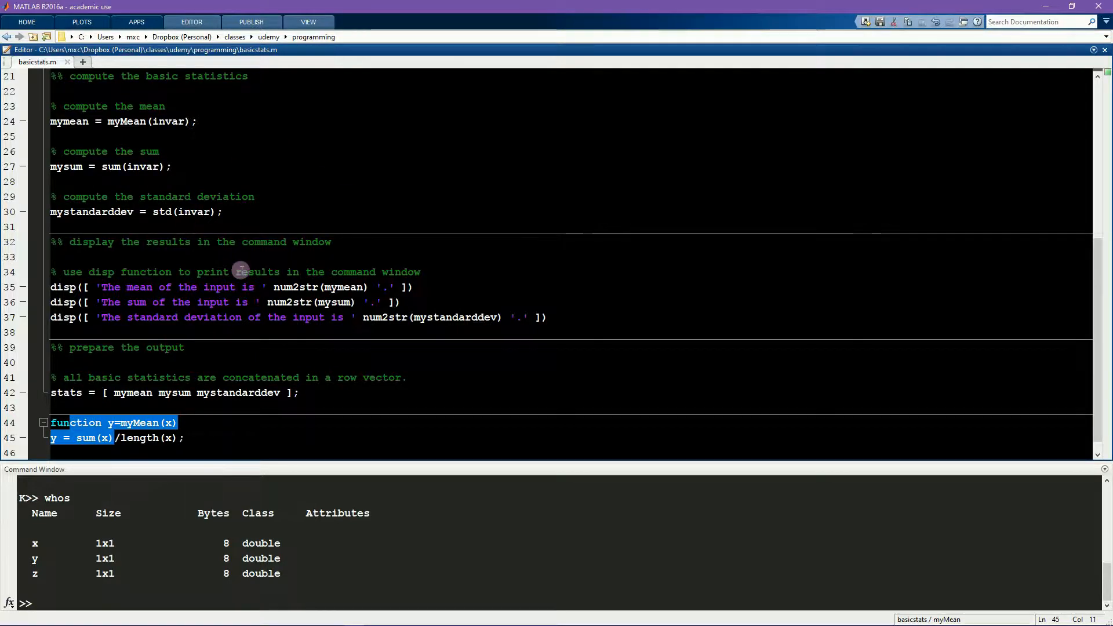
Call myMean directly from the prompt, which fails as an undefined function
left_click(338, 544)
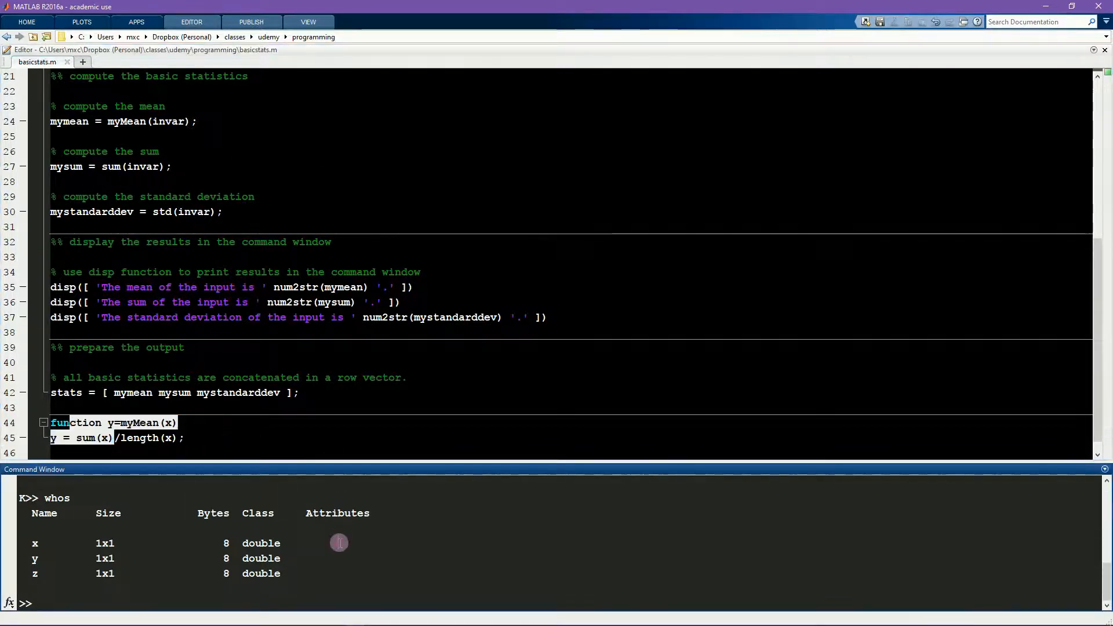
left_click(550, 602)
type("myMean")
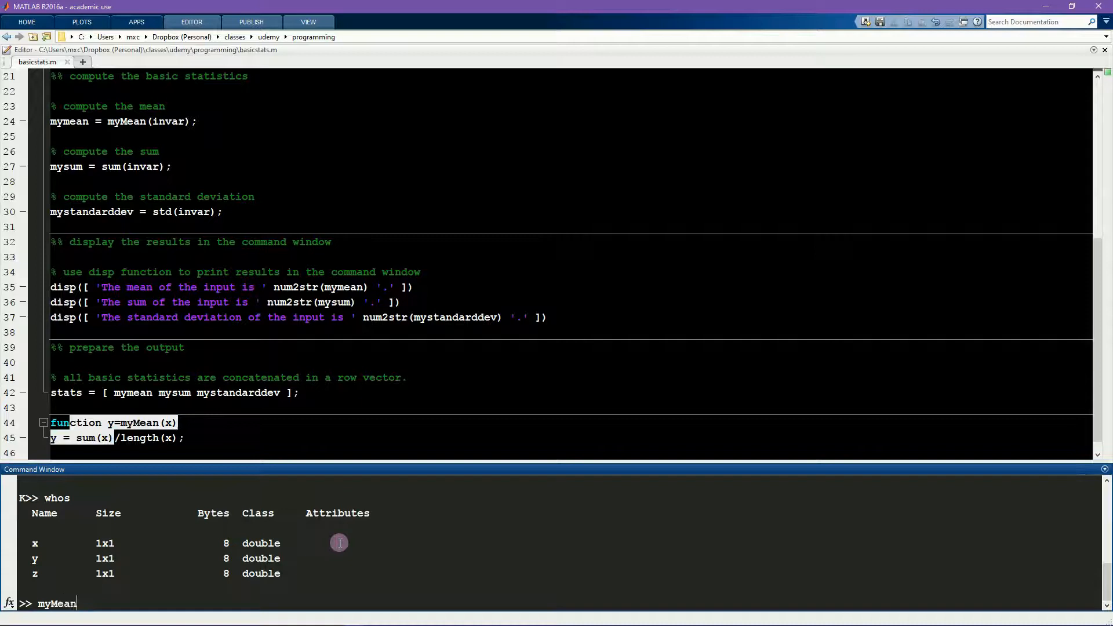
key("Return")
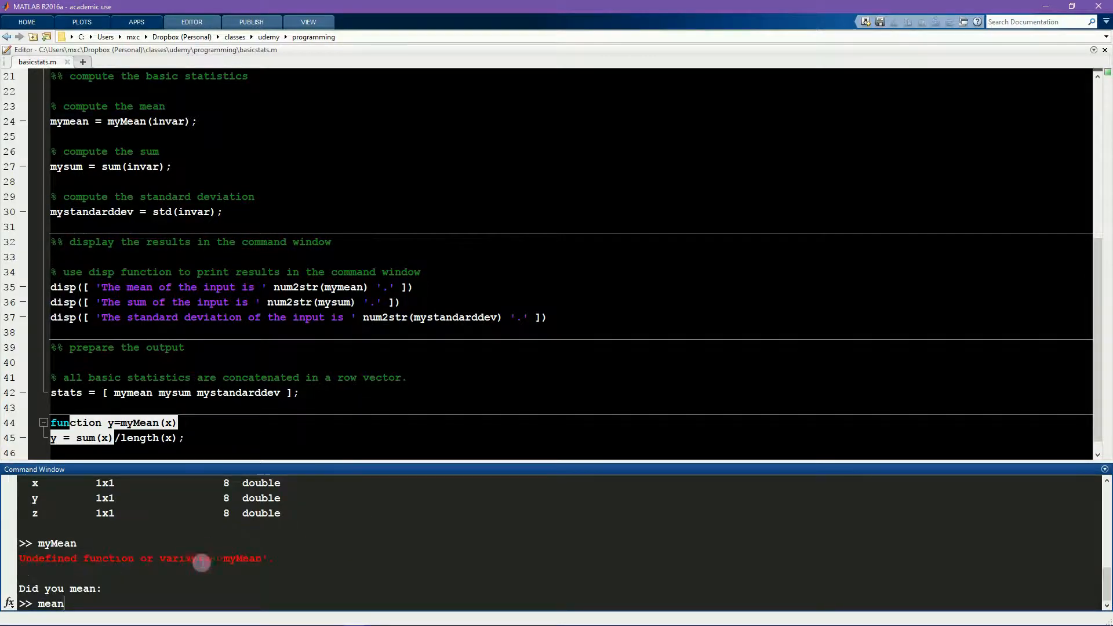
double_click(52, 602)
type("ba")
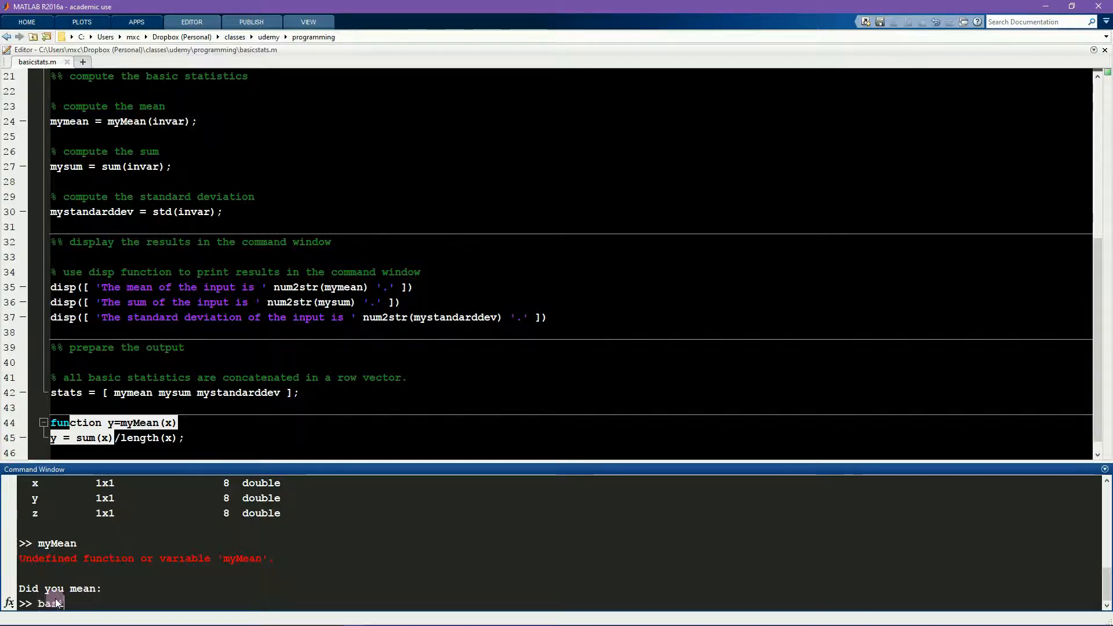
Rerun basicstats(1:5), printing mean 3, sum 15 and standard deviation 1.5811
key("Up")
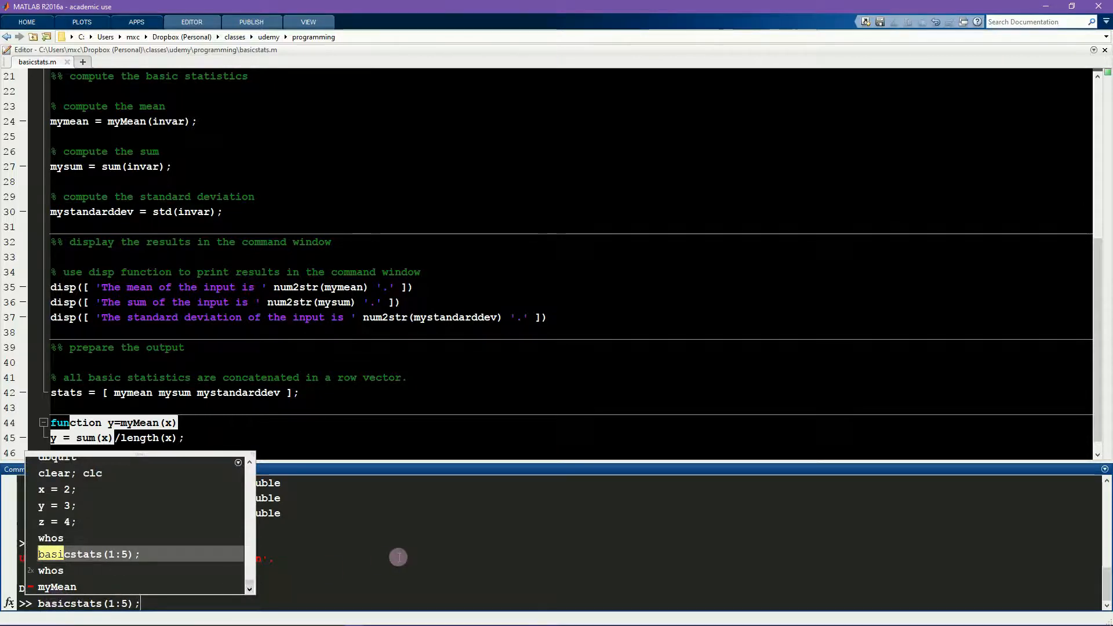
key("Return")
left_click_drag(331, 589, 15, 542)
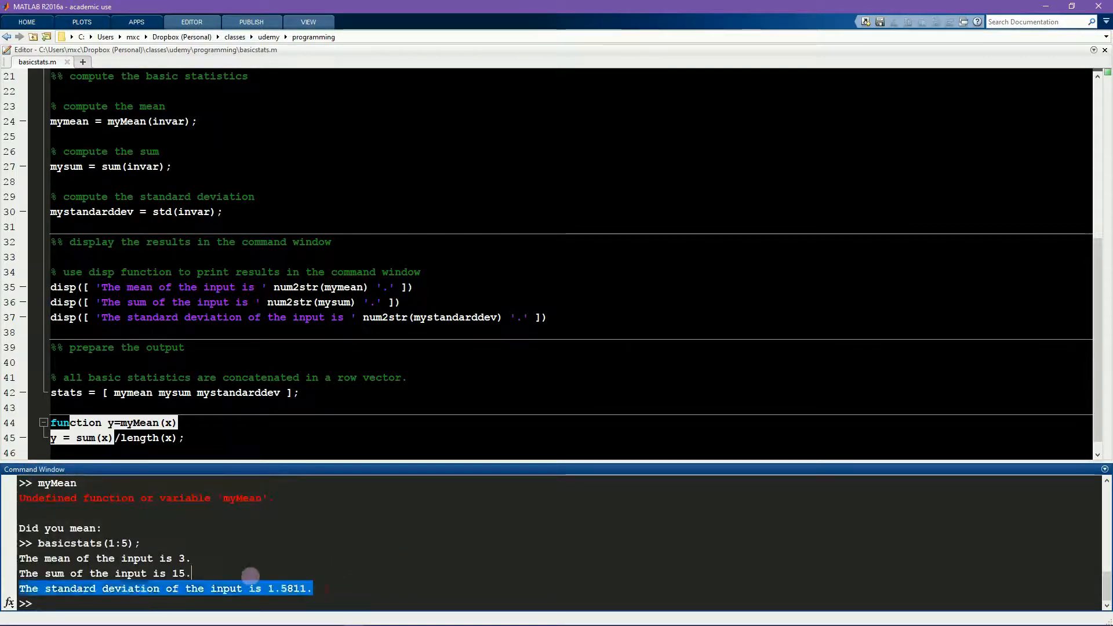
left_click(53, 602)
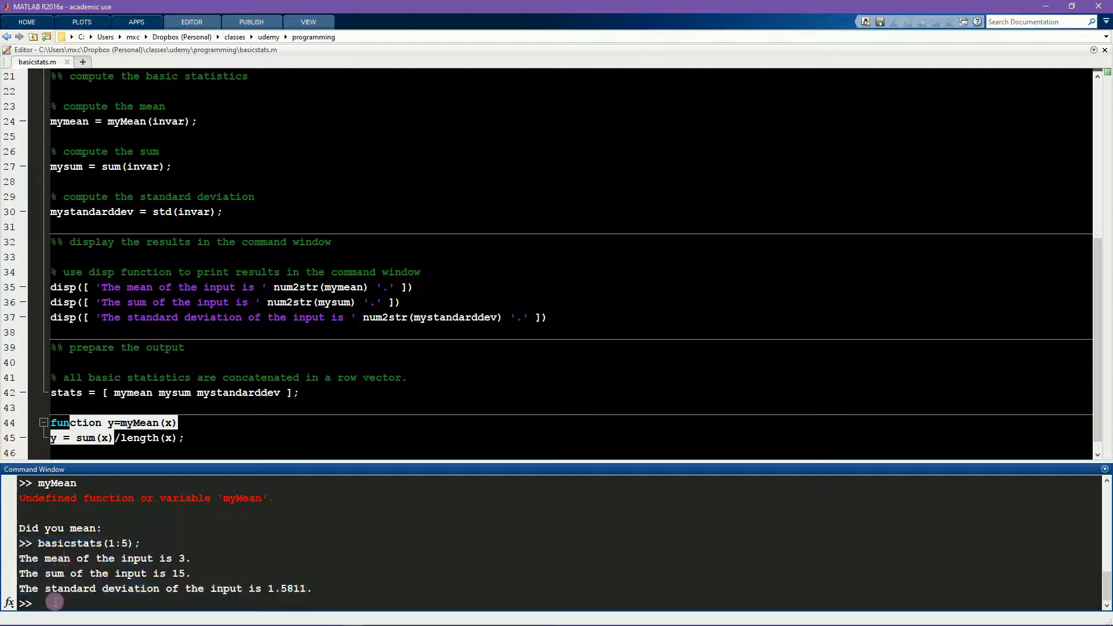
left_click(195, 437)
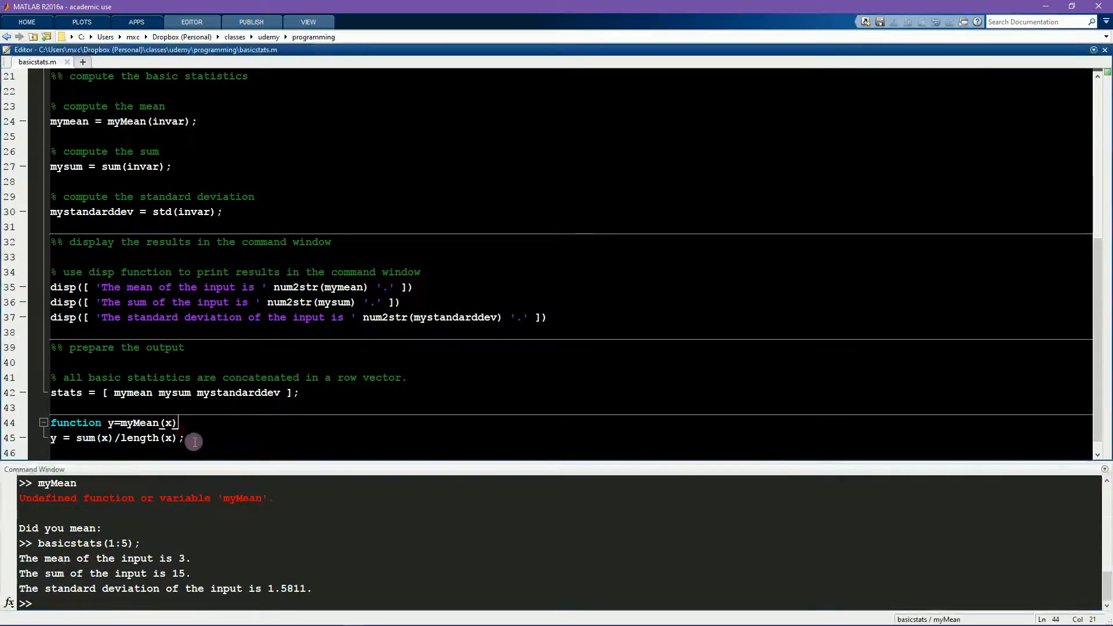
mouse_move(184, 438)
left_mouse_down()
mouse_move(165, 437)
mouse_move(137, 409)
left_mouse_up()
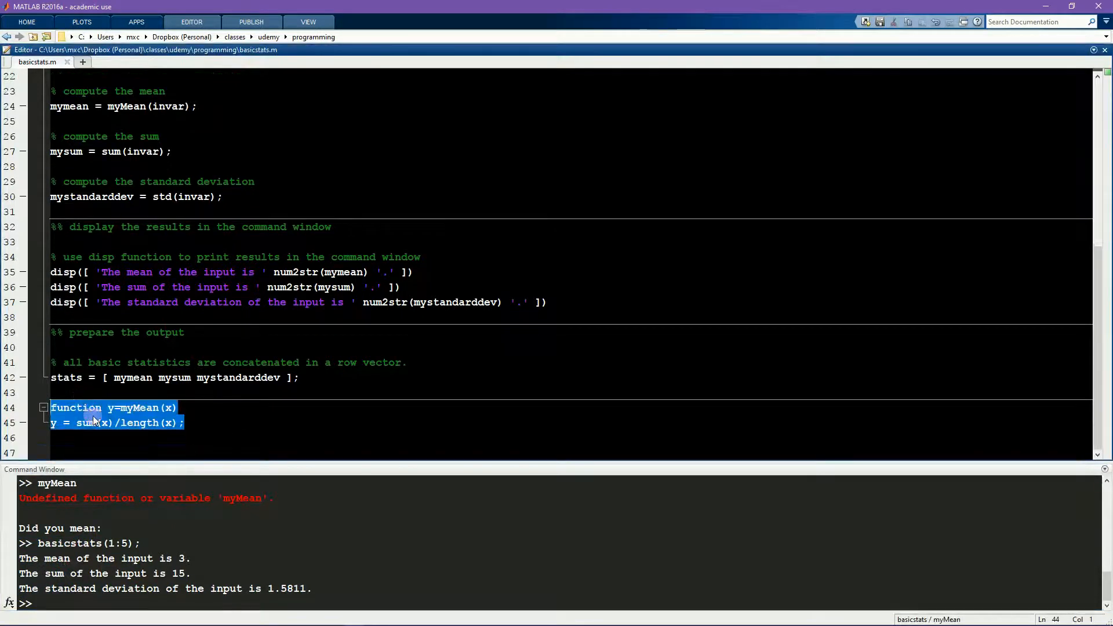
left_click(138, 410)
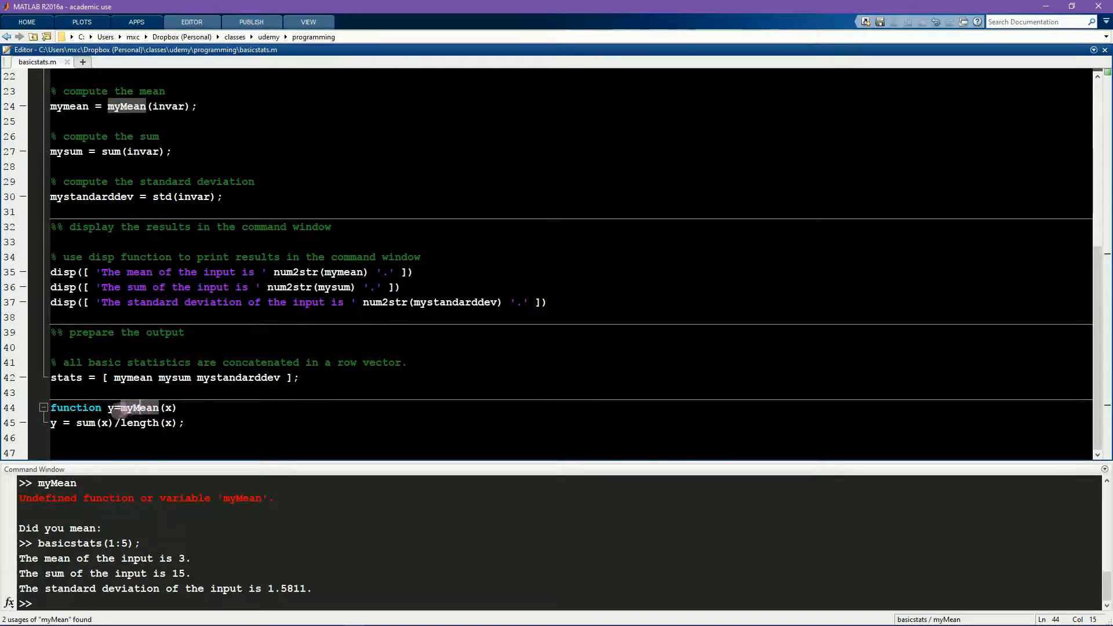
left_click(132, 408)
scroll(164, 356, "up", 4)
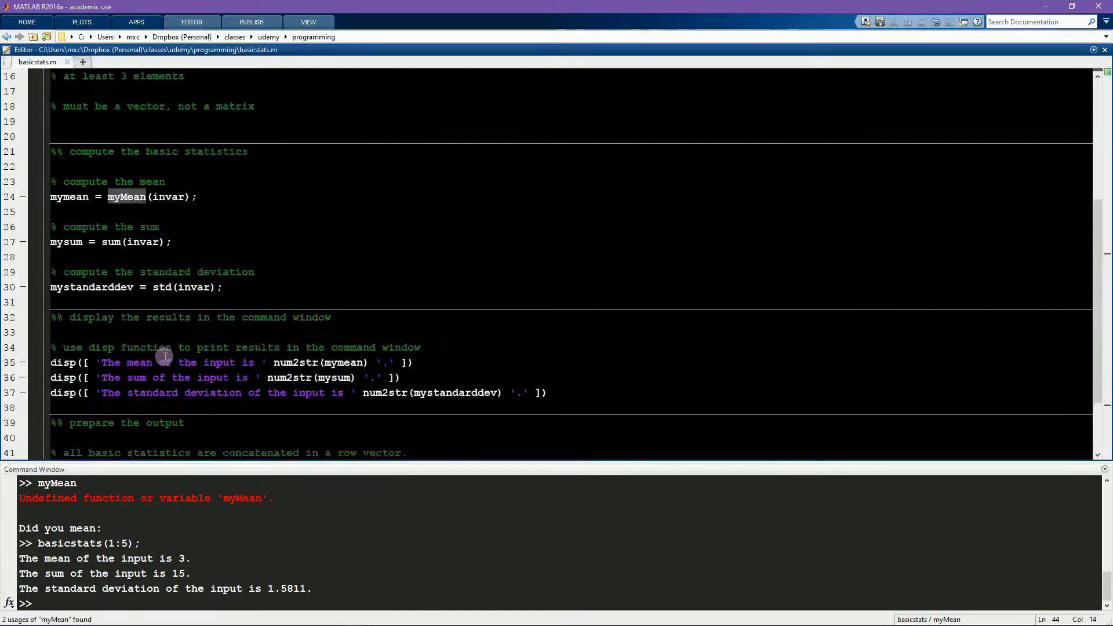
scroll(163, 356, "up", 2)
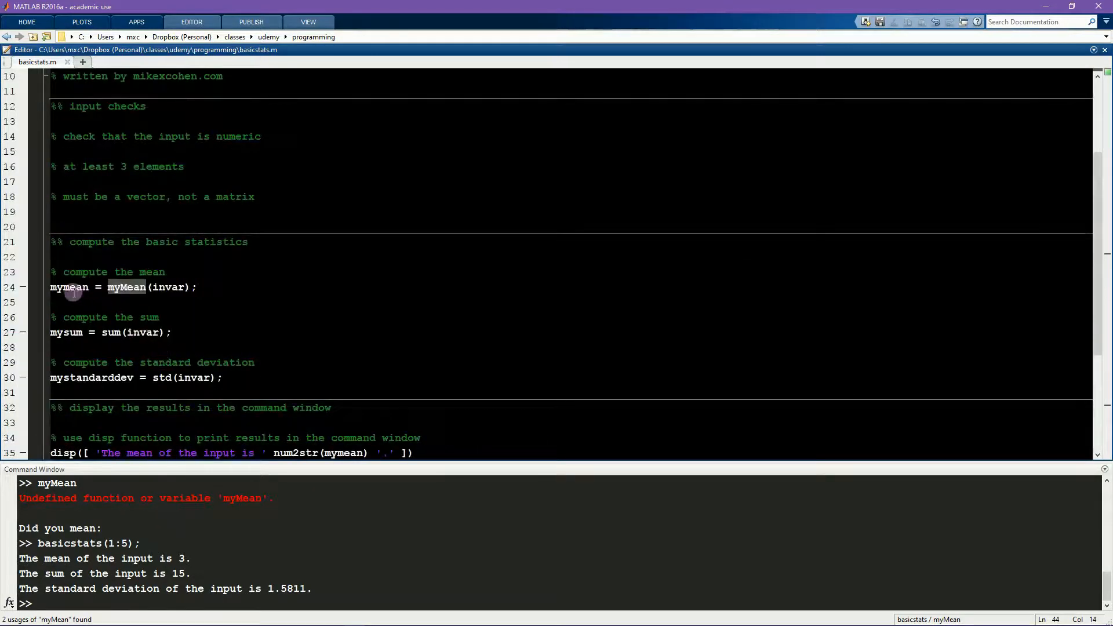
scroll(88, 292, "up", 3)
double_click(68, 332)
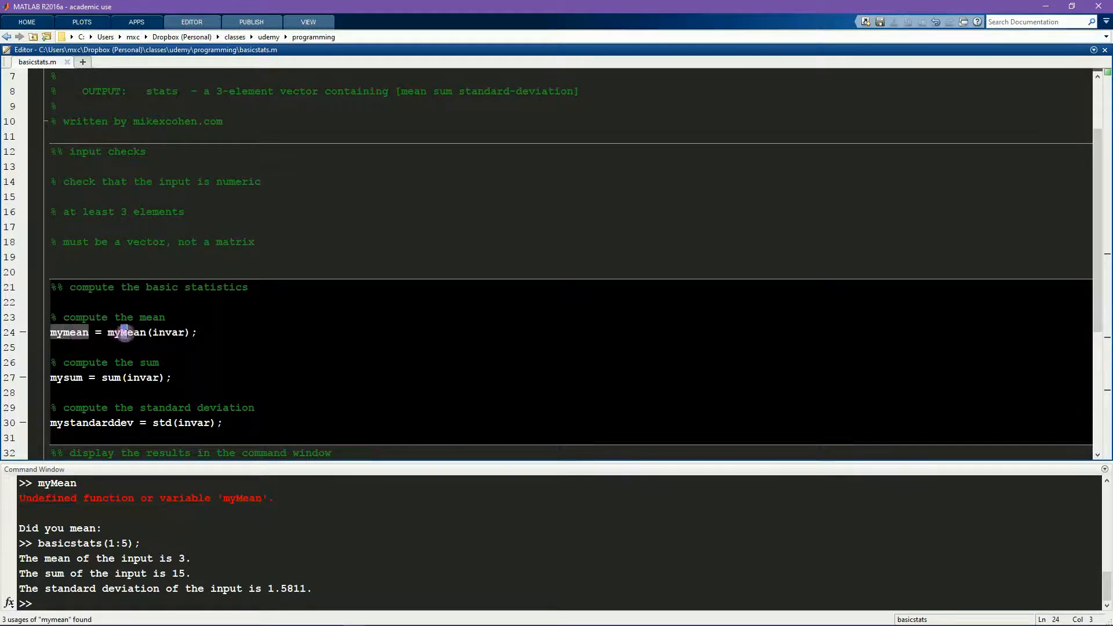
left_click(65, 332)
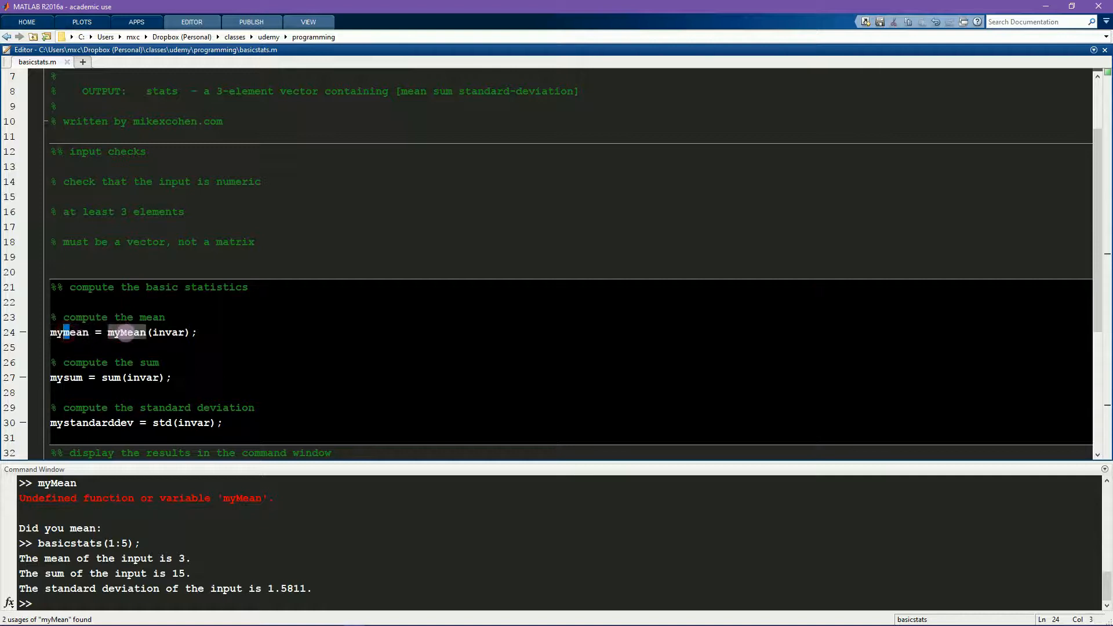
double_click(122, 332)
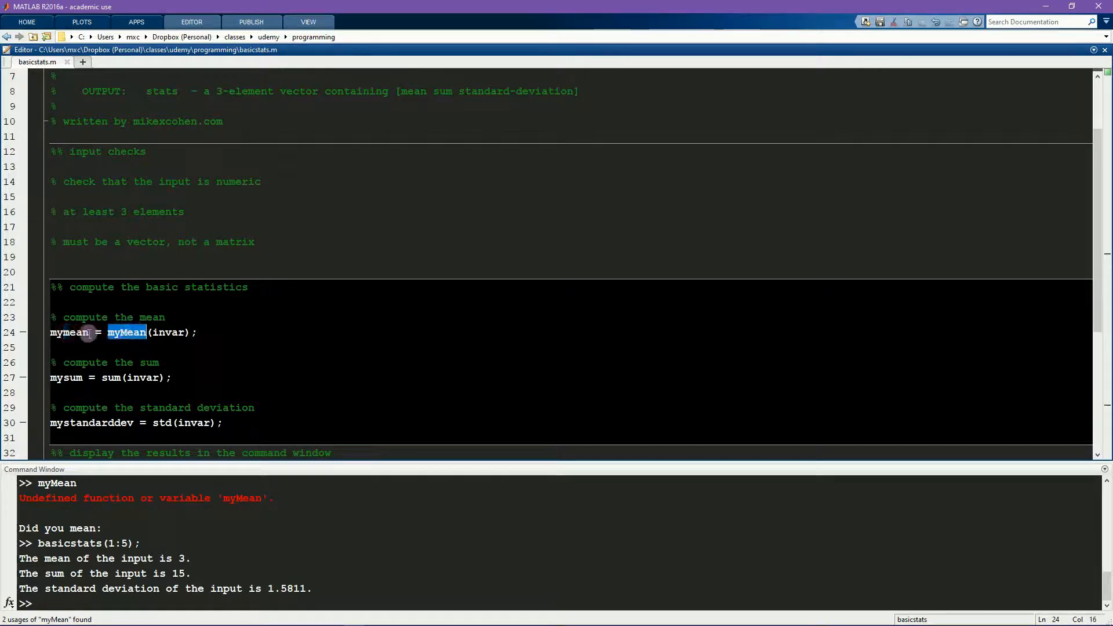
double_click(70, 332)
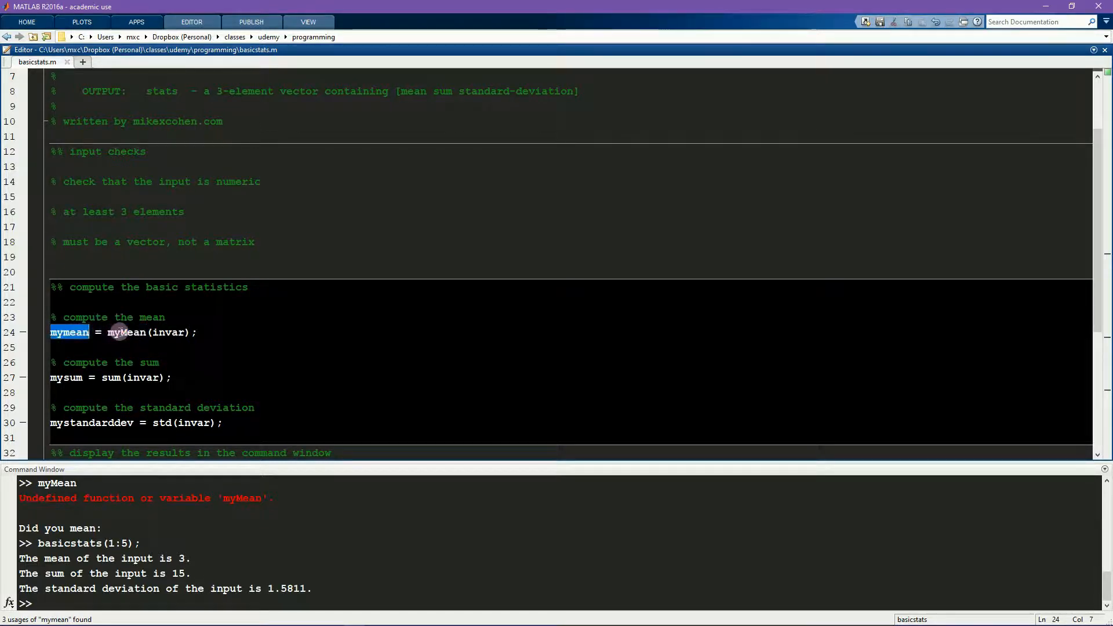
left_click_drag(120, 332, 127, 332)
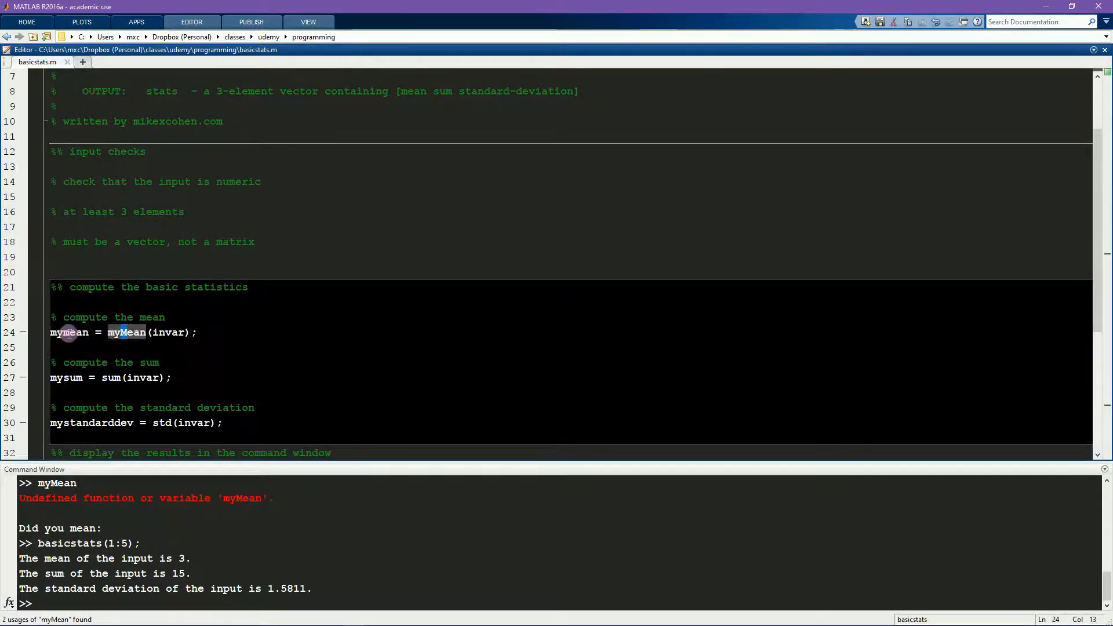
scroll(69, 337, "down", 5)
scroll(68, 336, "down", 5)
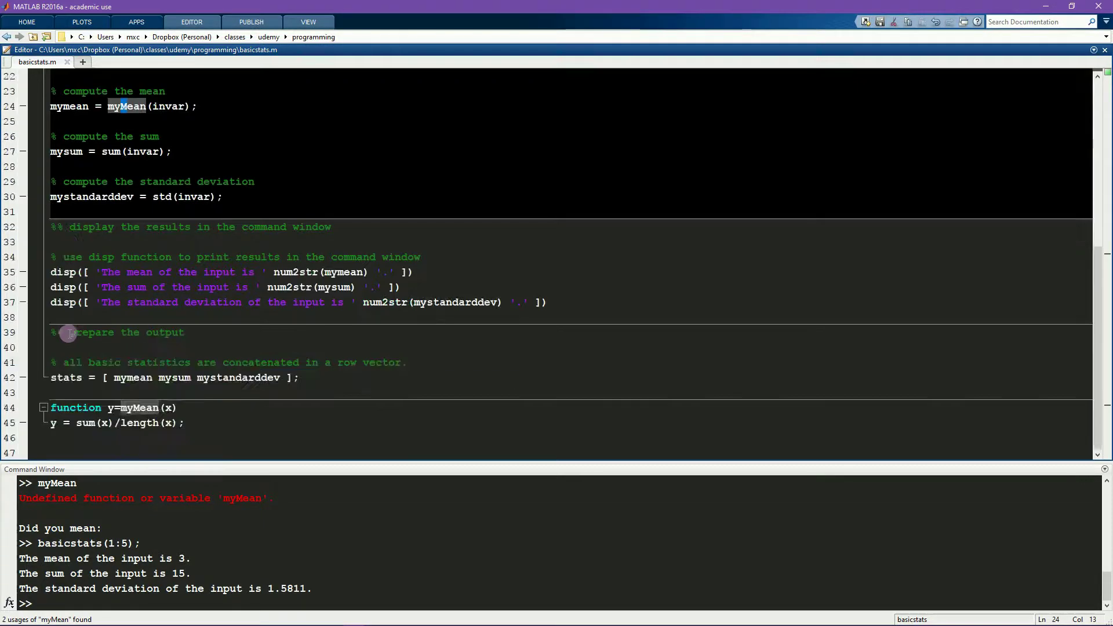
Add a breakpoint on line 45 inside myMean and rerun basicstats(1:5) to pause there
left_click(24, 424)
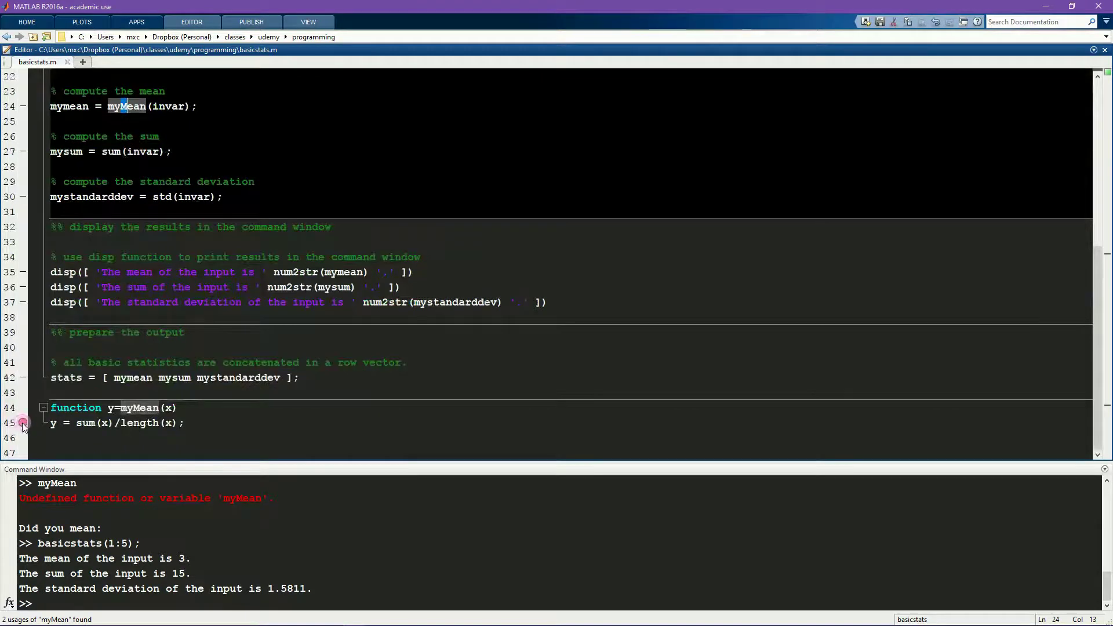
left_click(222, 570)
key("Up")
key("Return")
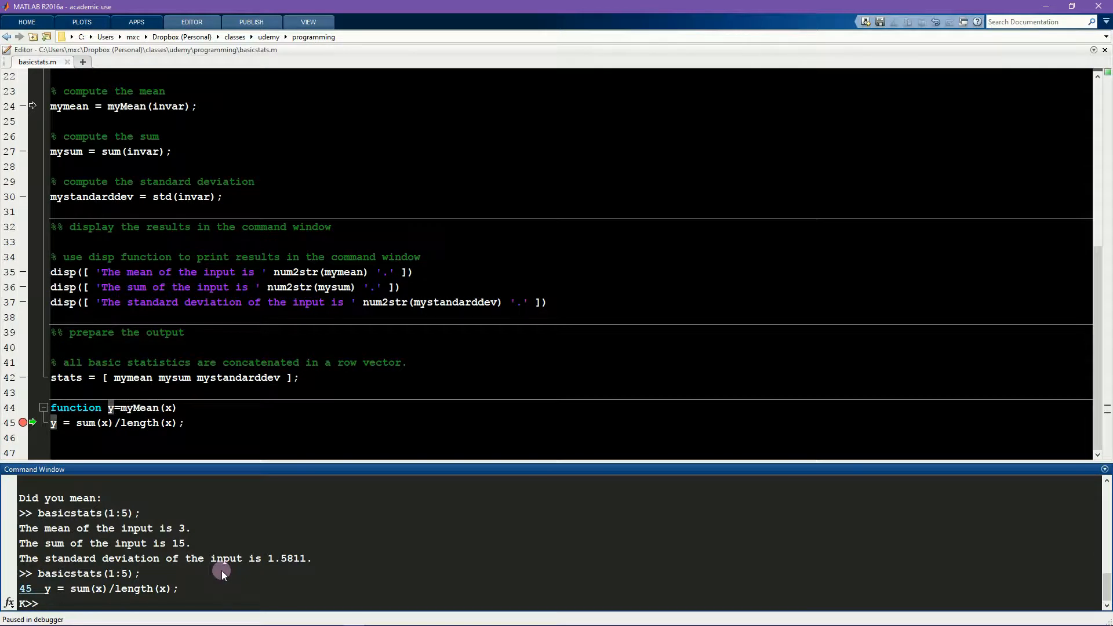
type("whos")
List myMean's variables with whos, showing only x as a 1x5 double
key("Return")
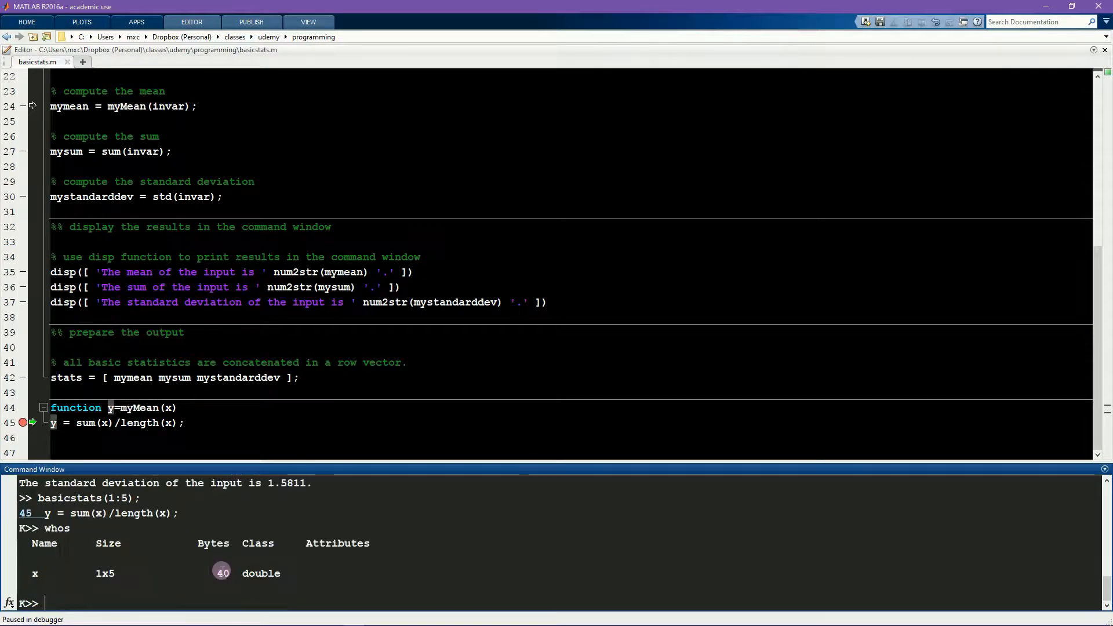
left_click_drag(44, 528, 140, 591)
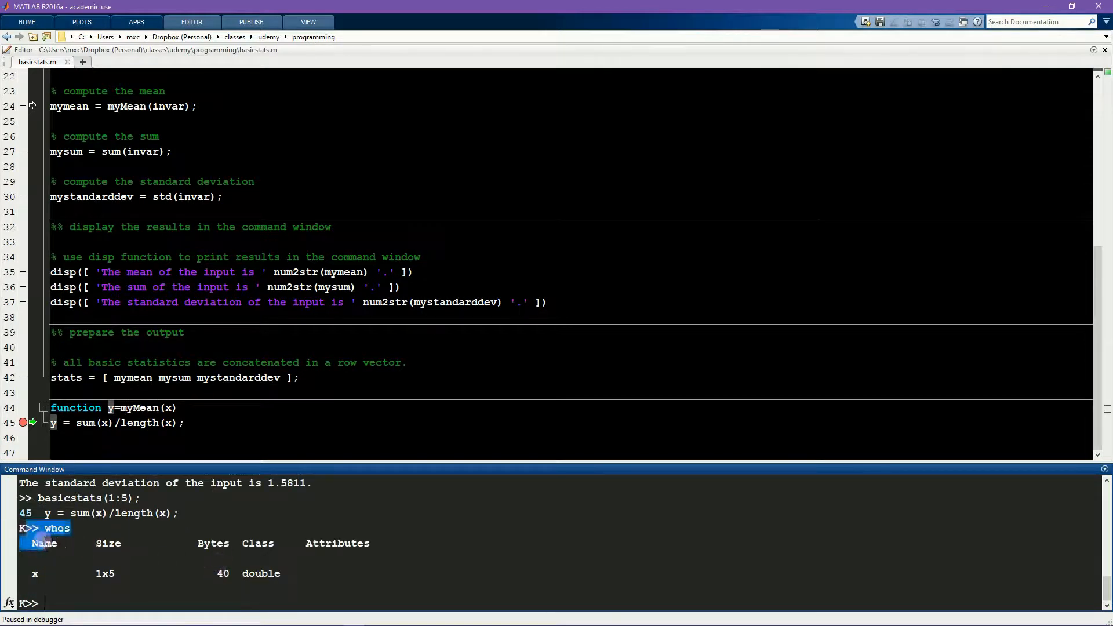
left_click(122, 589)
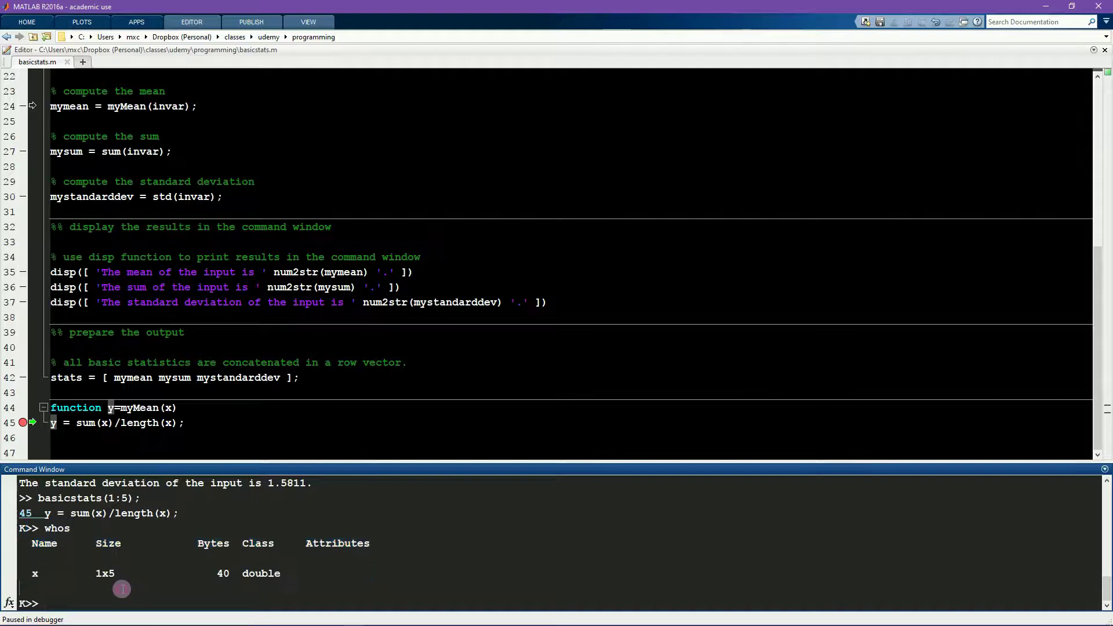
triple_click(34, 574)
double_click(167, 408)
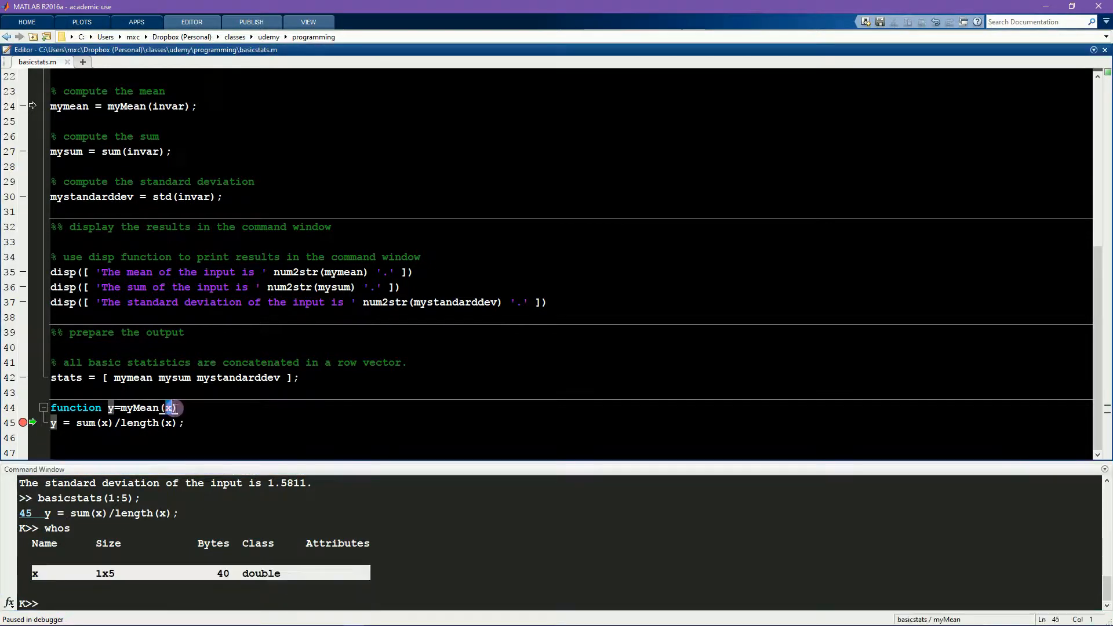
left_click(191, 21)
left_click(445, 58)
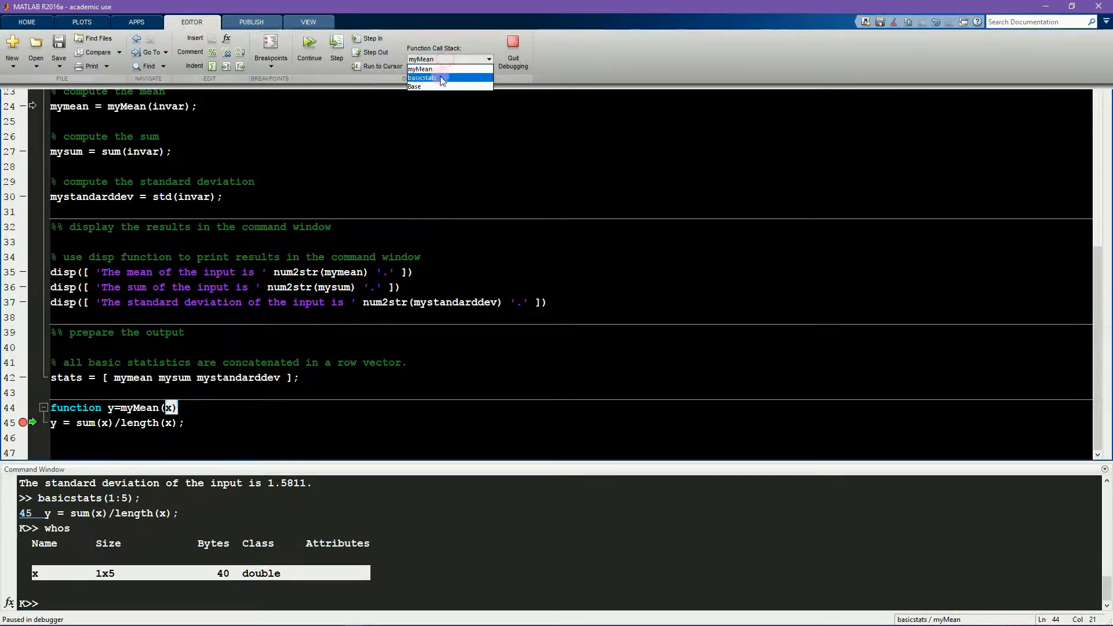
left_click(440, 78)
left_click(318, 548)
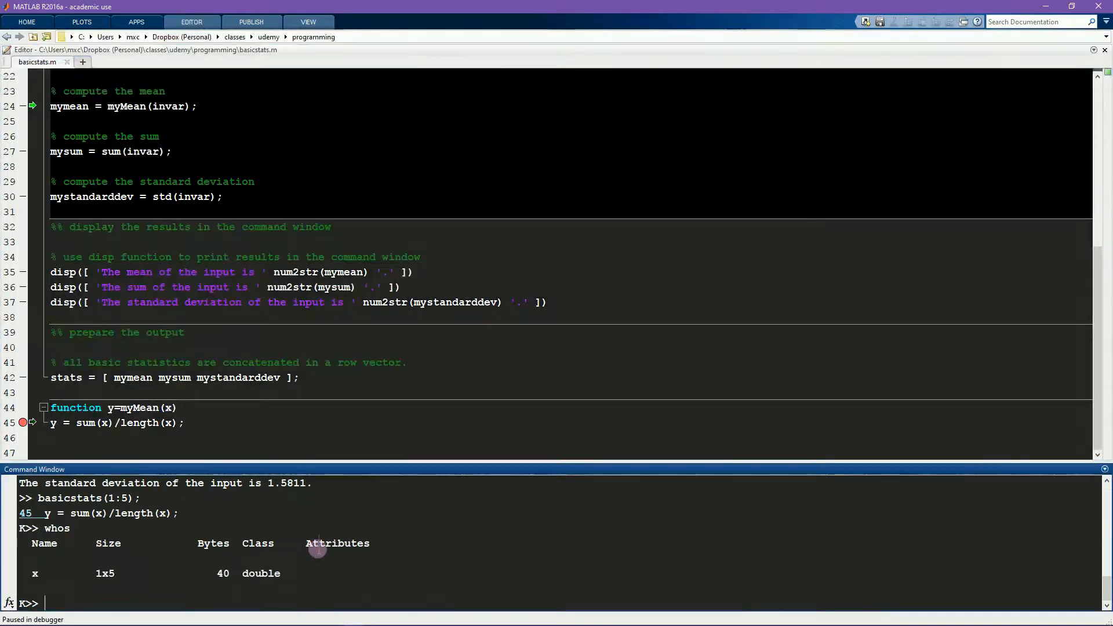
type("whos")
key("Return")
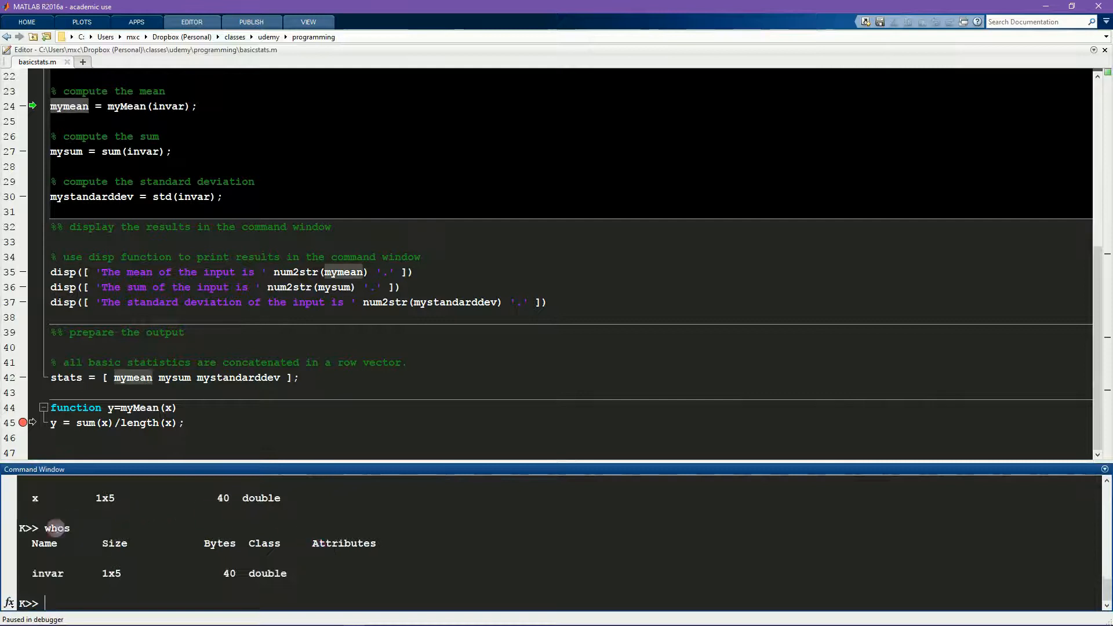
left_click_drag(26, 573, 131, 572)
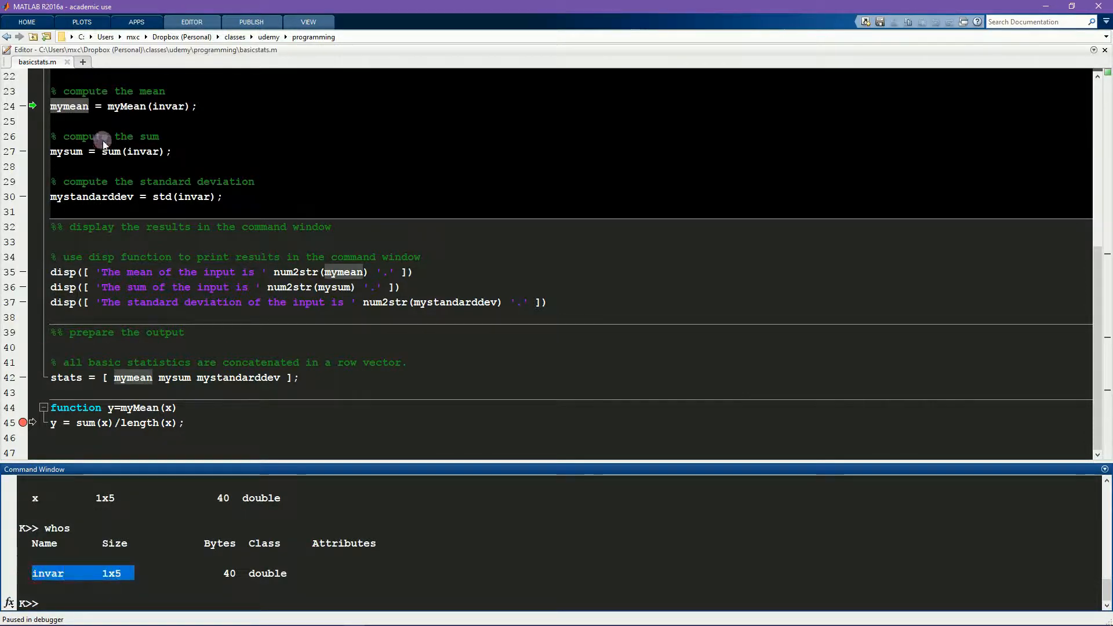
left_click(189, 21)
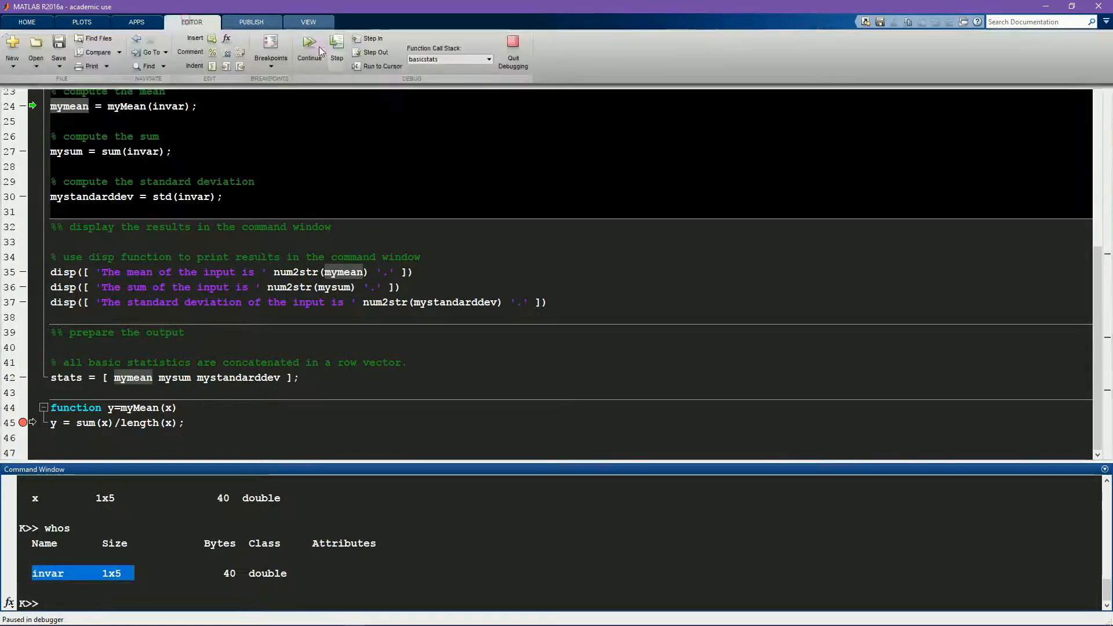
left_click(448, 58)
left_click(429, 86)
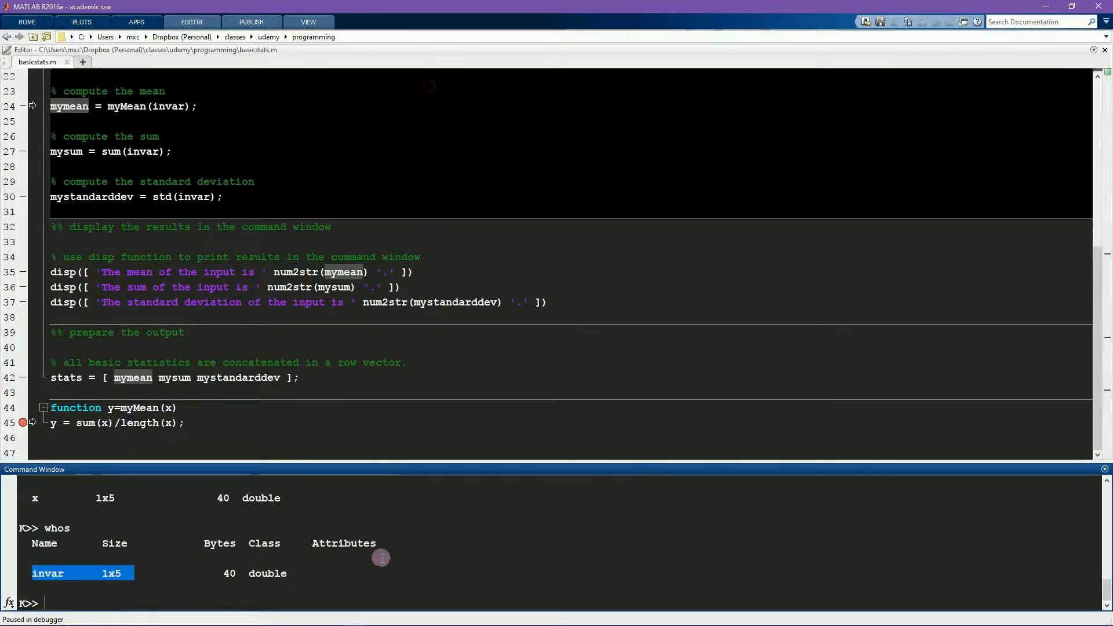
left_click(381, 557)
type("whos")
key("Return")
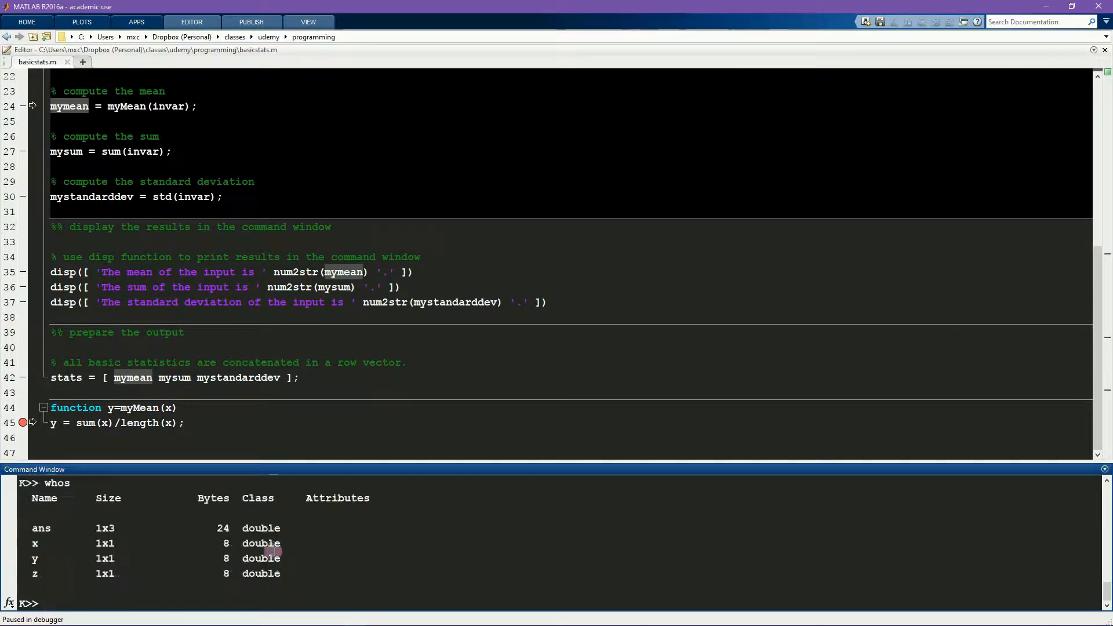
left_click_drag(128, 574, 33, 527)
left_click(86, 542)
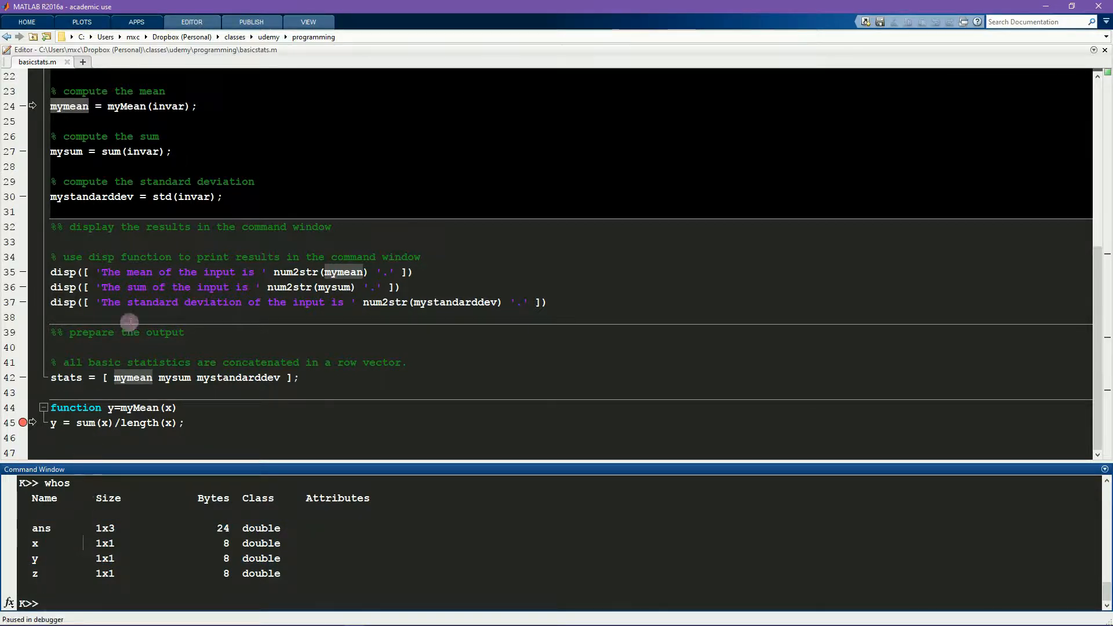
left_click(145, 273)
scroll(145, 274, "up", 2)
left_click(171, 197)
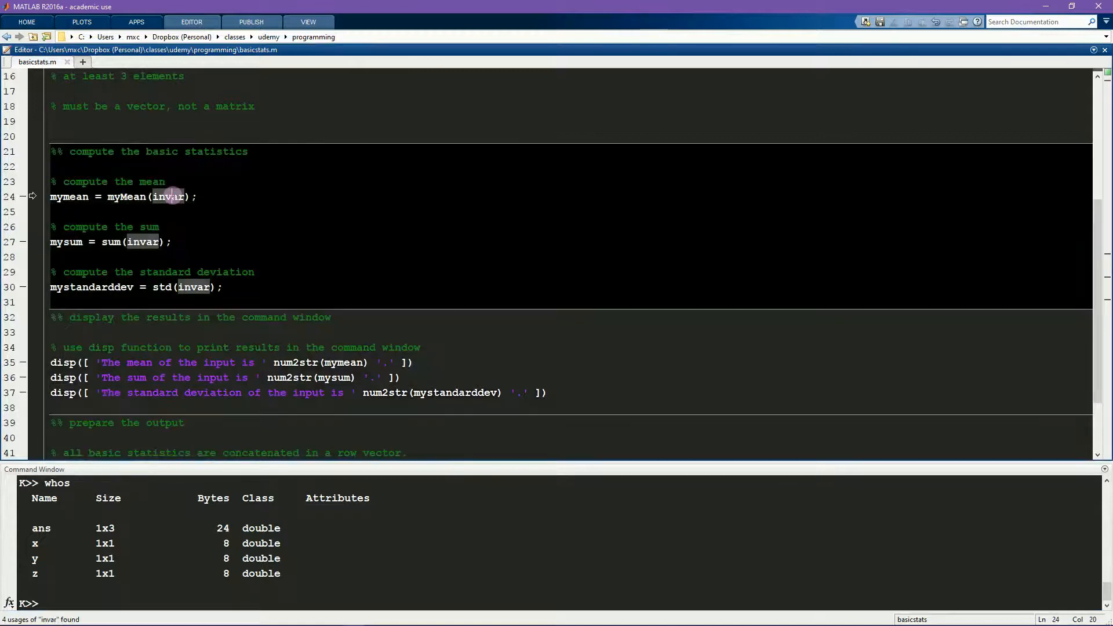
scroll(164, 203, "down", 2)
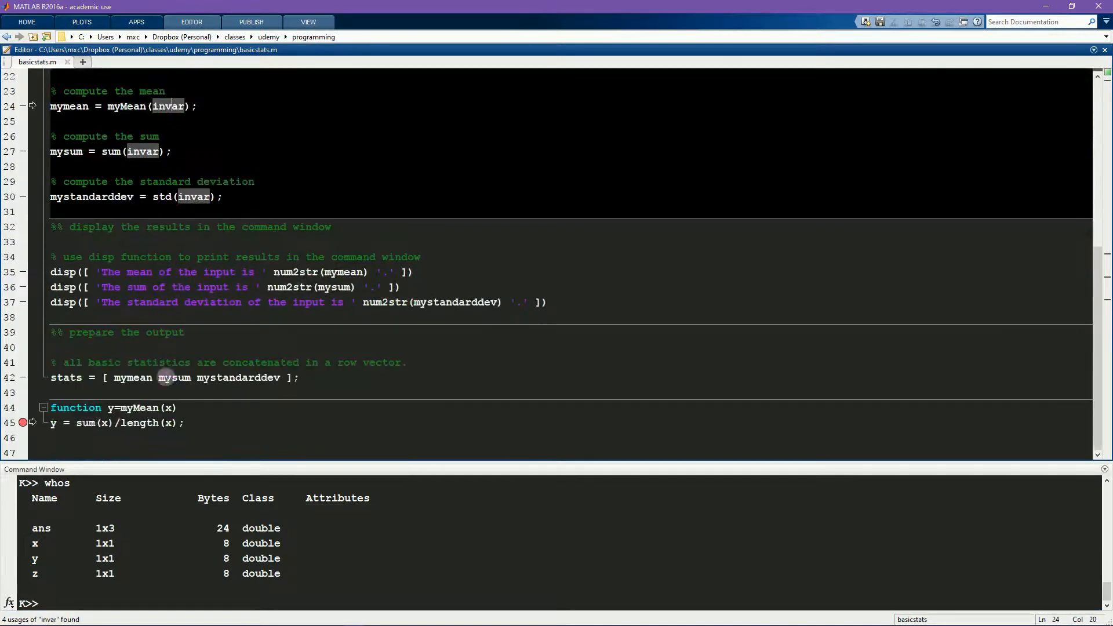
left_click(168, 408)
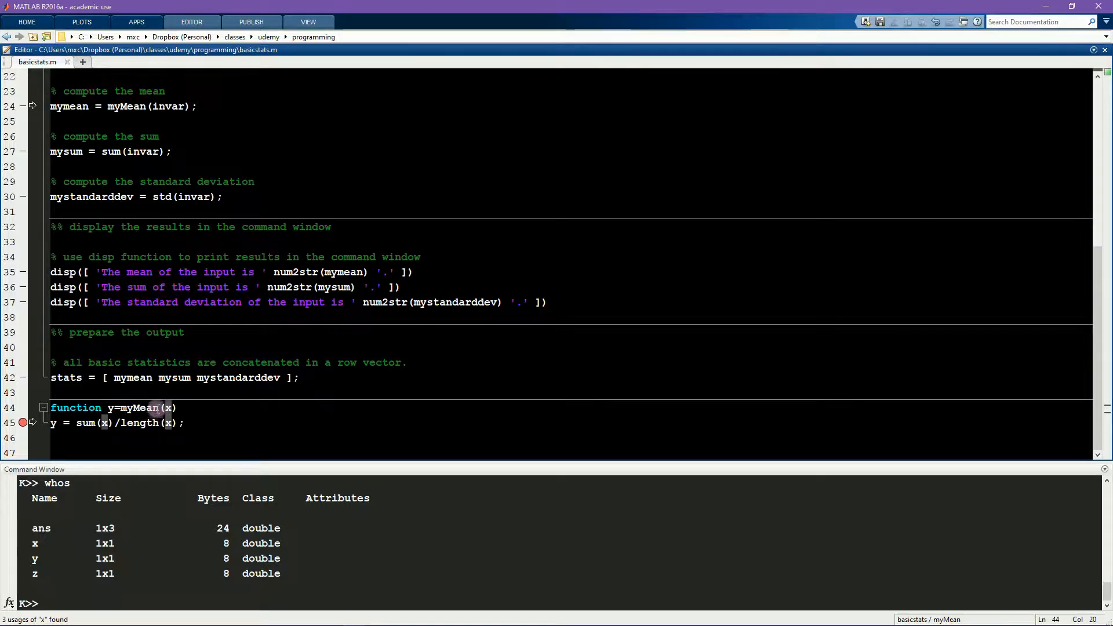
left_click_drag(162, 408, 180, 407)
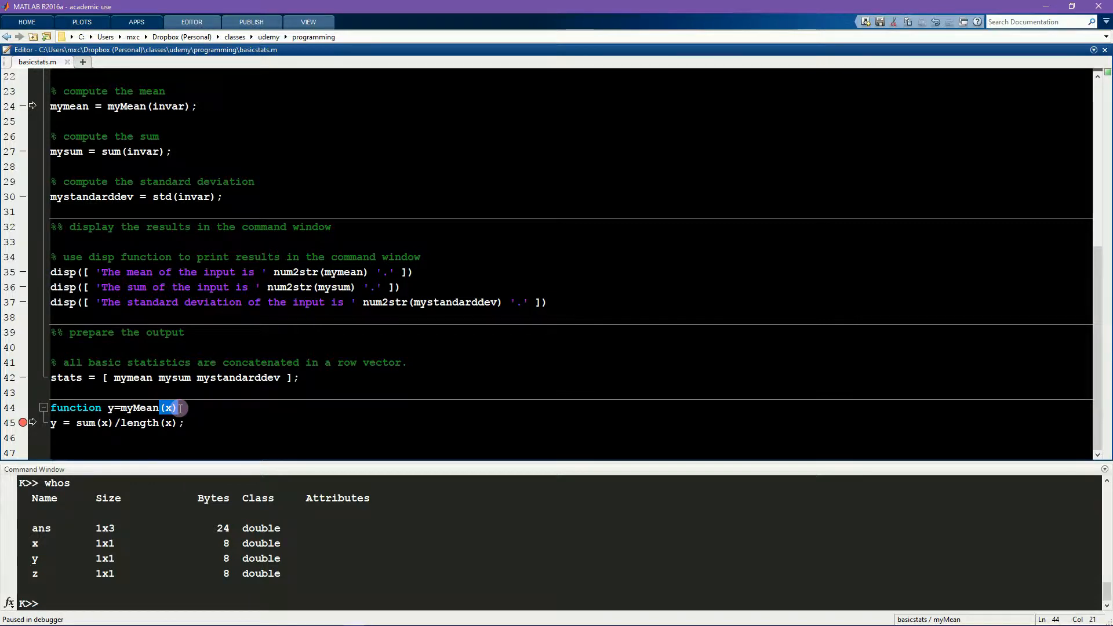
Review the Breakpoints menu, clear the line 45 breakpoint and quit debugging
left_click(191, 22)
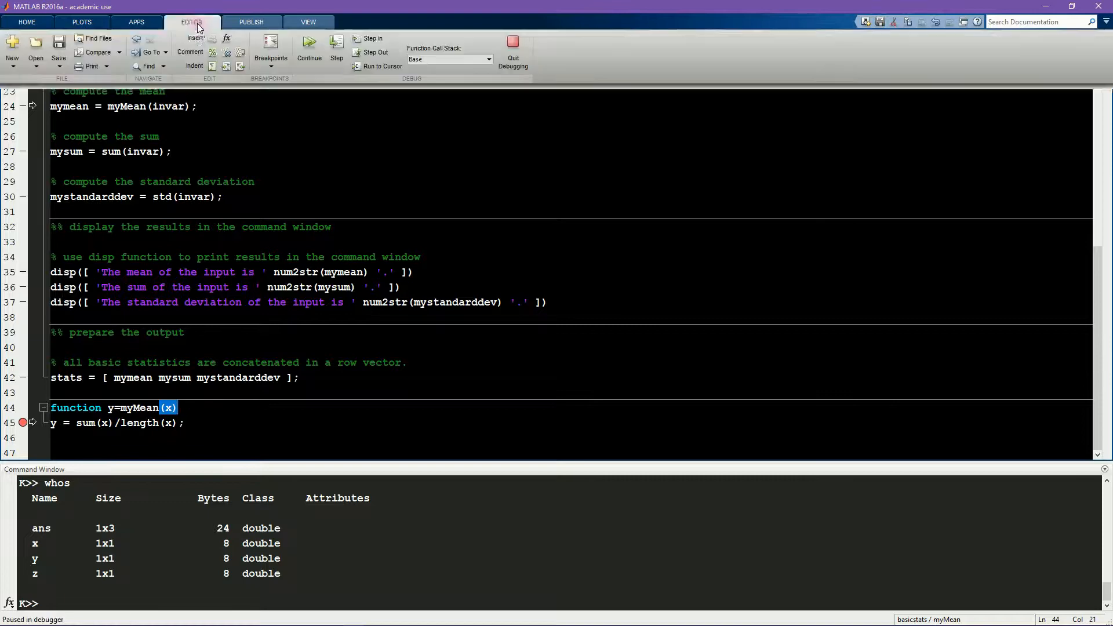
left_click(271, 58)
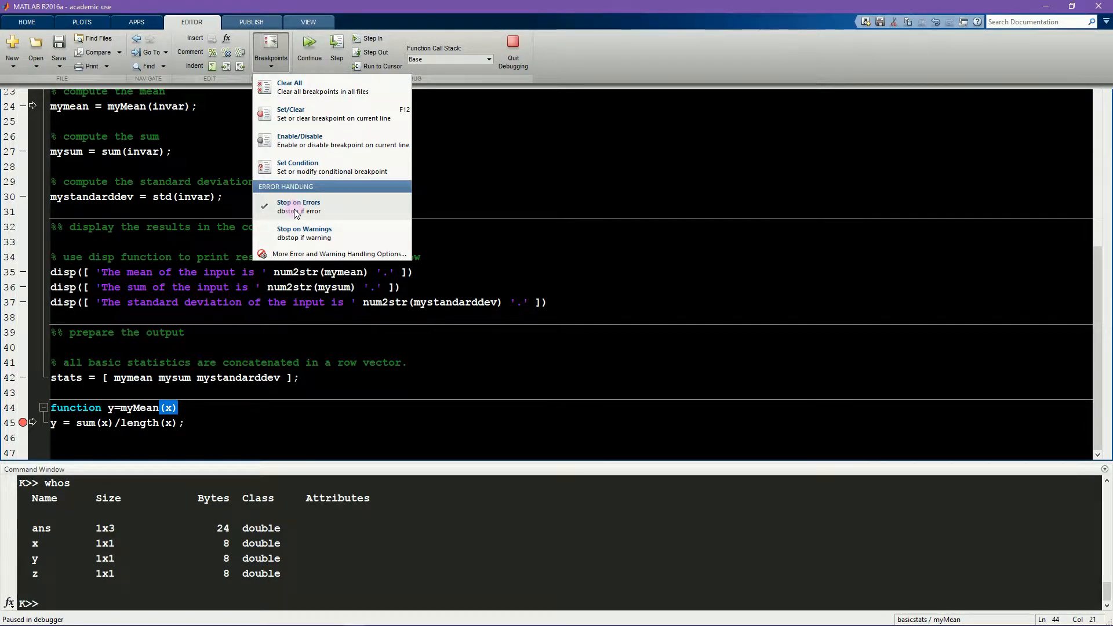
left_click(193, 209)
left_click(25, 421)
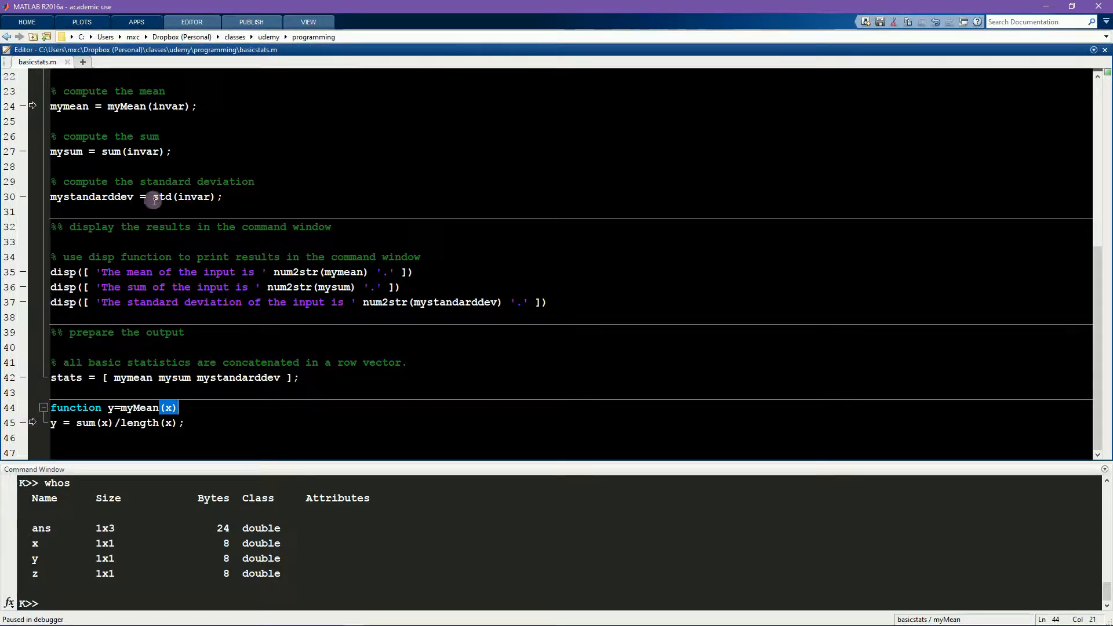
left_click(192, 22)
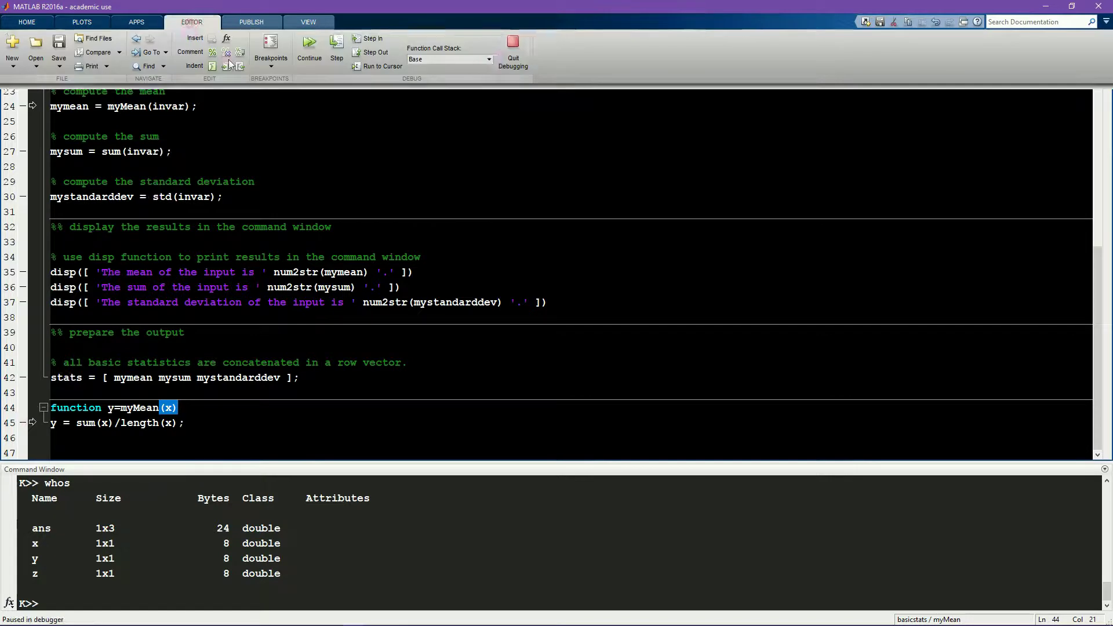
left_click(513, 48)
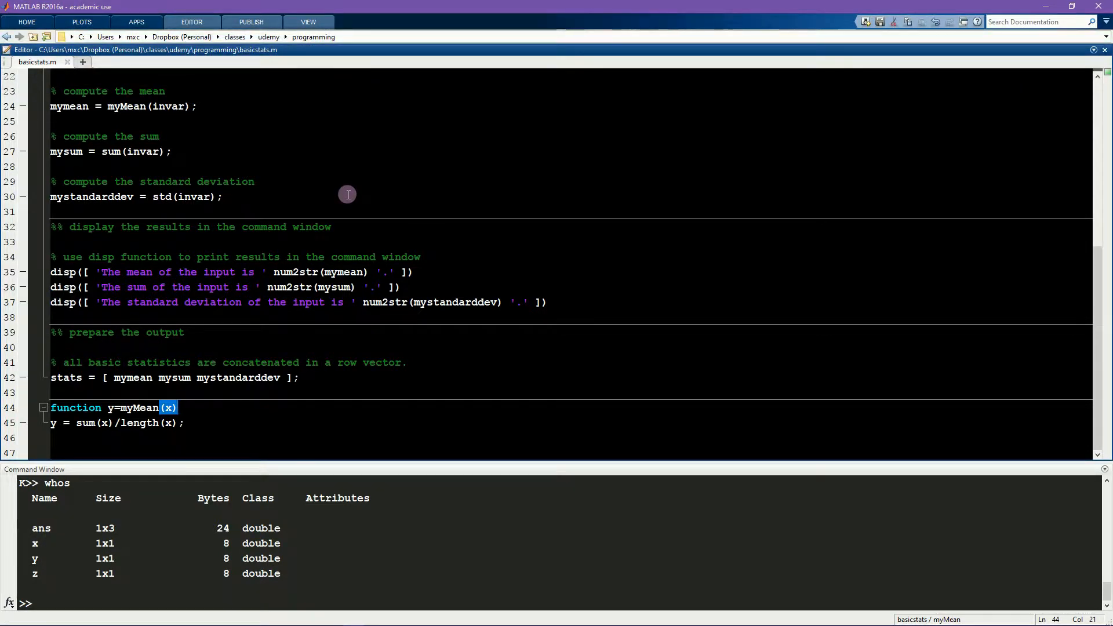
Select the 'v' in invar on line 27 to retype it as inVar
left_click(348, 194)
scroll(347, 195, "up", 4)
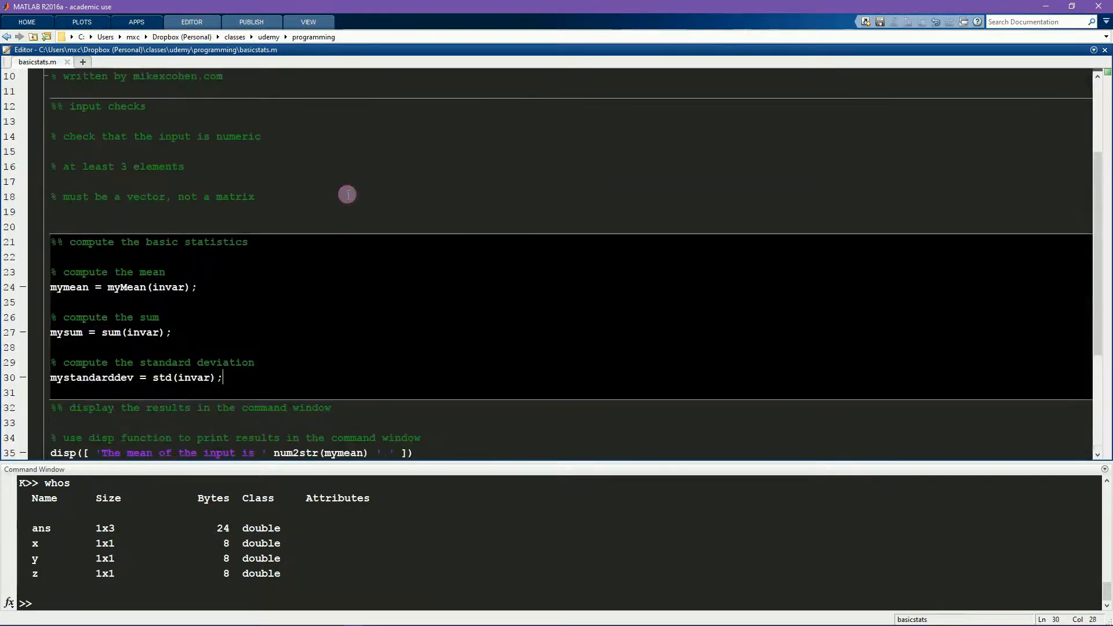
scroll(347, 195, "down", 2)
left_click(140, 242)
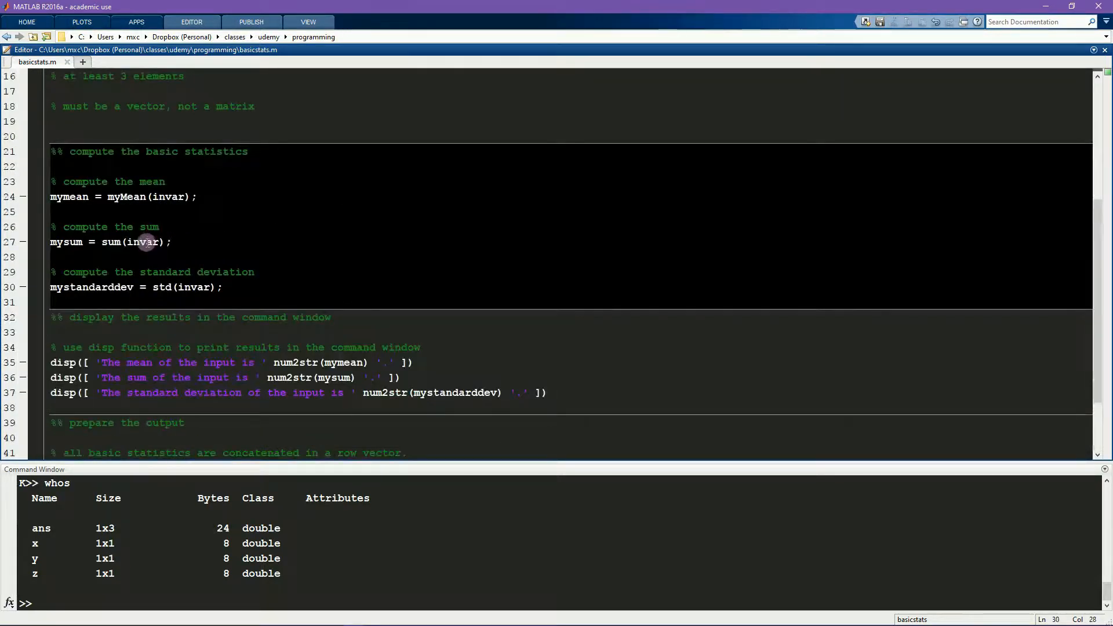
left_click_drag(140, 242, 145, 241)
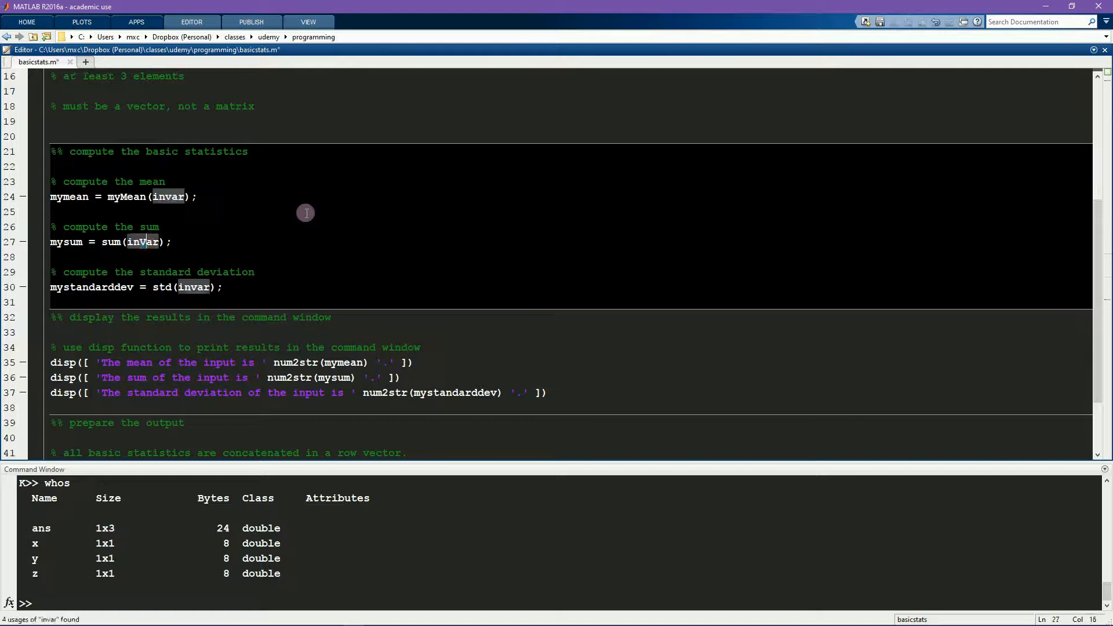
type("V")
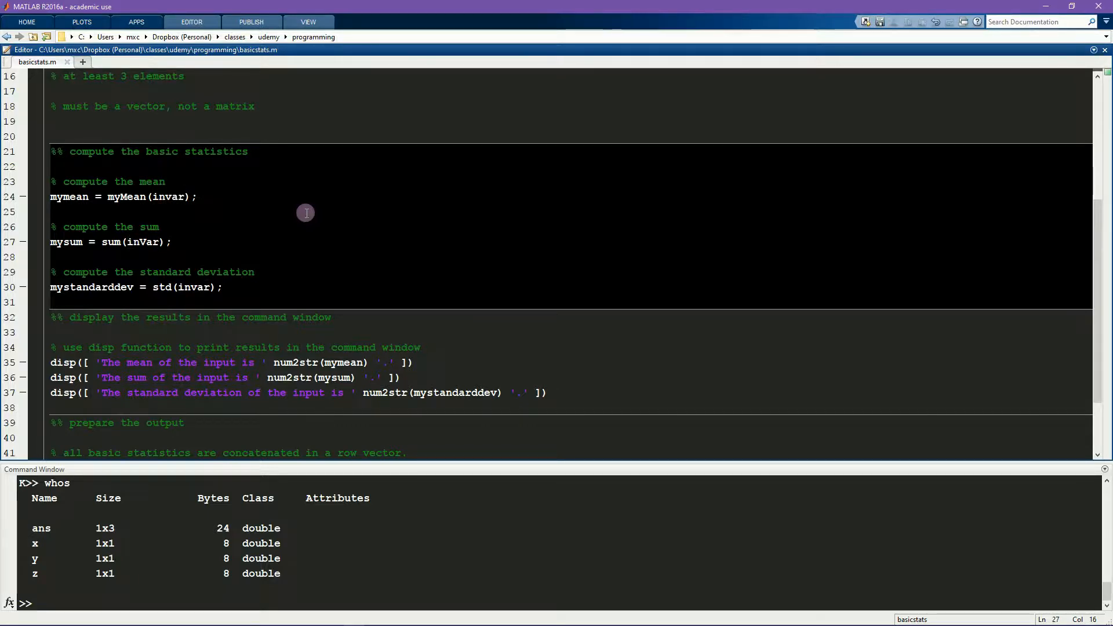
scroll(304, 212, "down", 3)
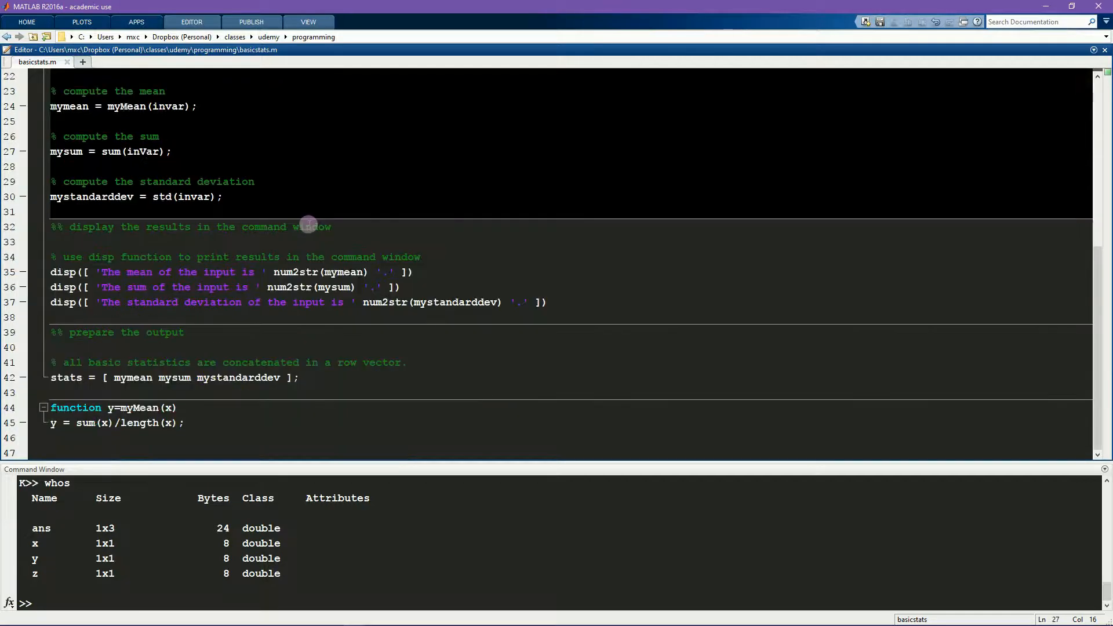
scroll(306, 225, "up", 8)
scroll(306, 225, "down", 6)
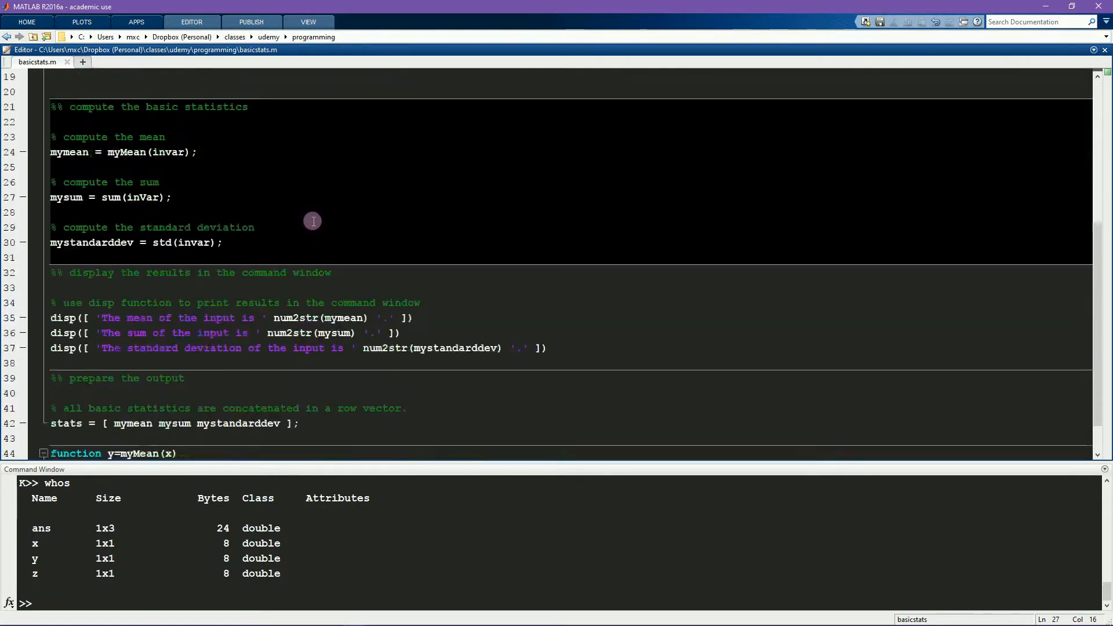
scroll(308, 221, "down", 4)
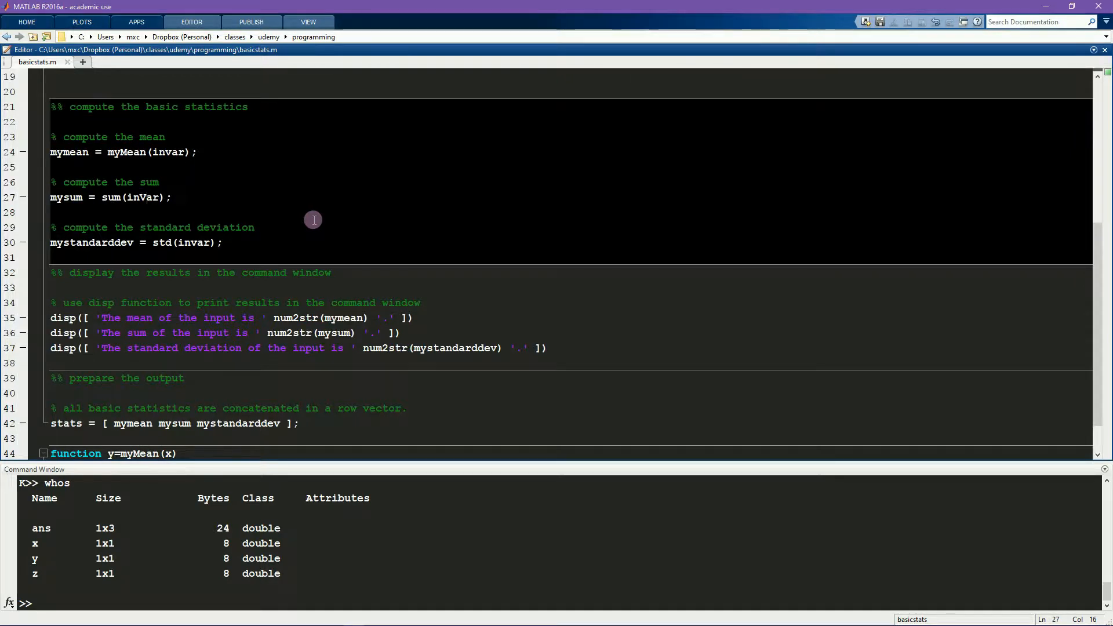
Recall and run basicstats(1:5) from command history
left_click(339, 523)
type("bas")
key("Up")
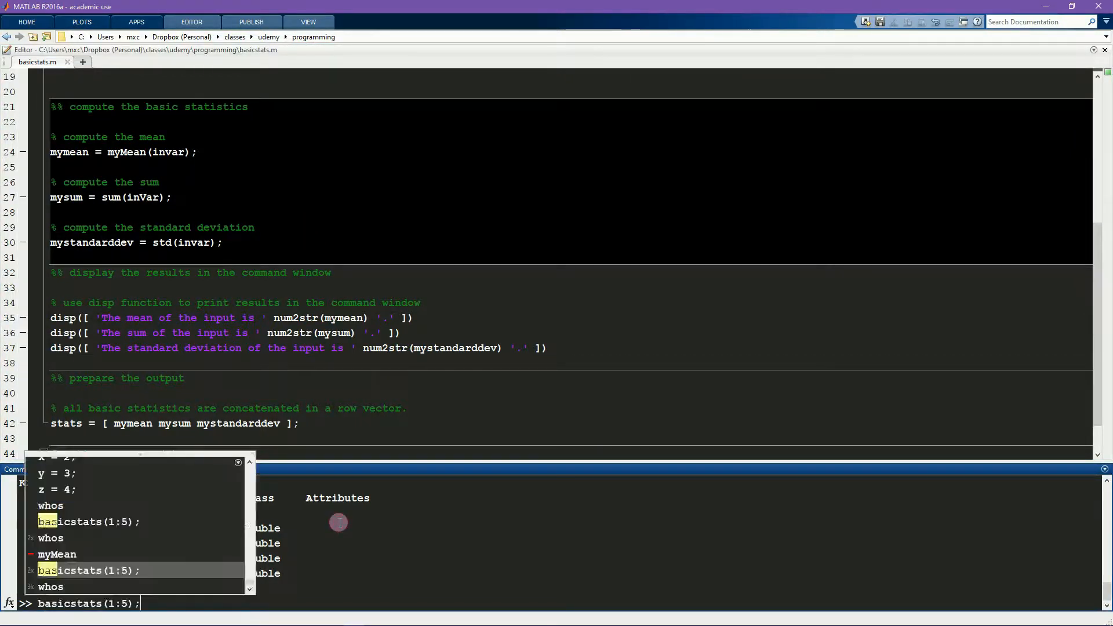
key("Return")
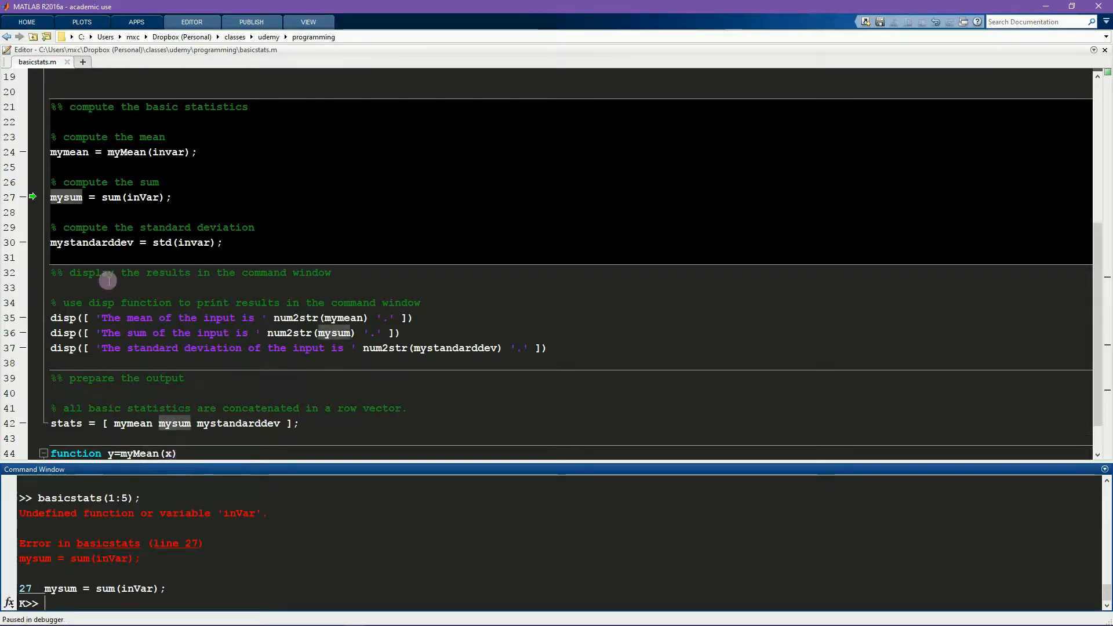
Review the failing line 27 and the undefined-variable 'inVar' error message
triple_click(42, 202)
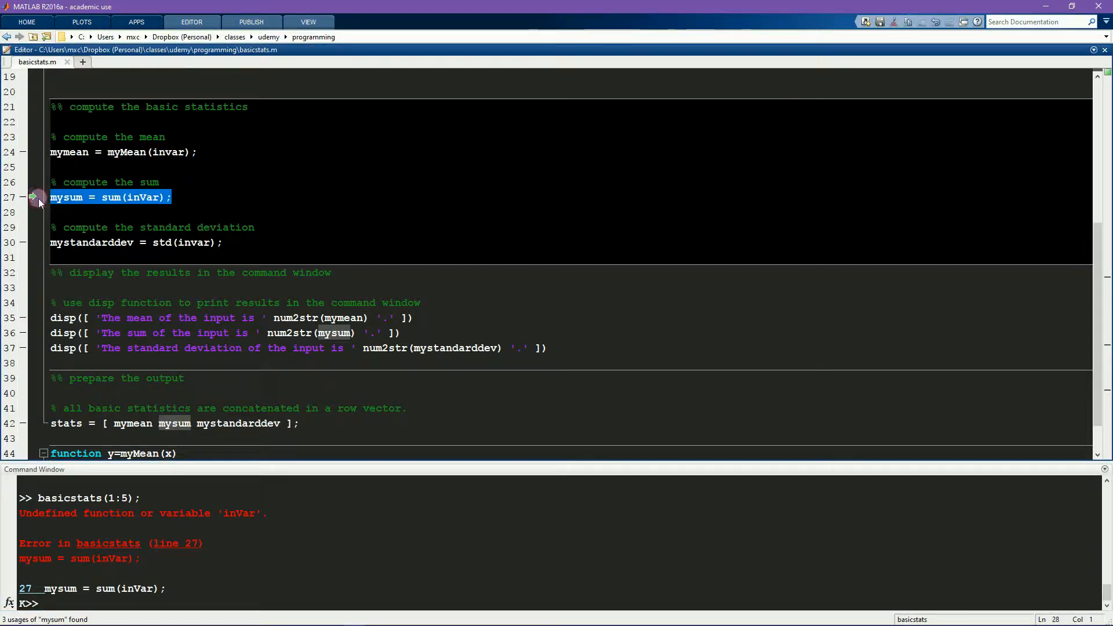
double_click(44, 513)
left_click_drag(96, 516, 292, 511)
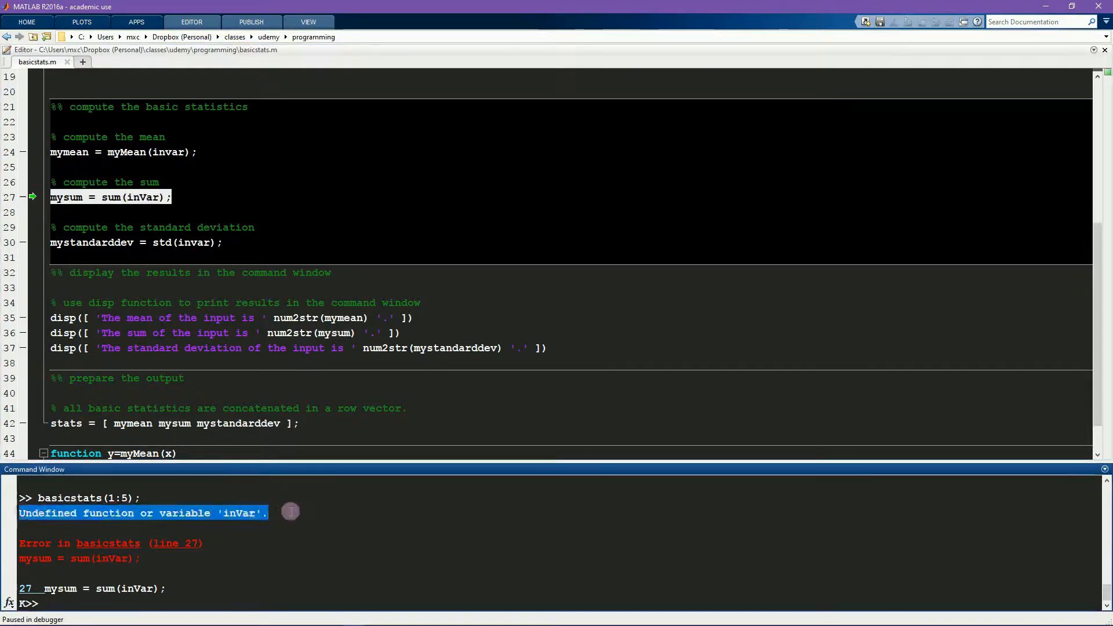
left_click(292, 512)
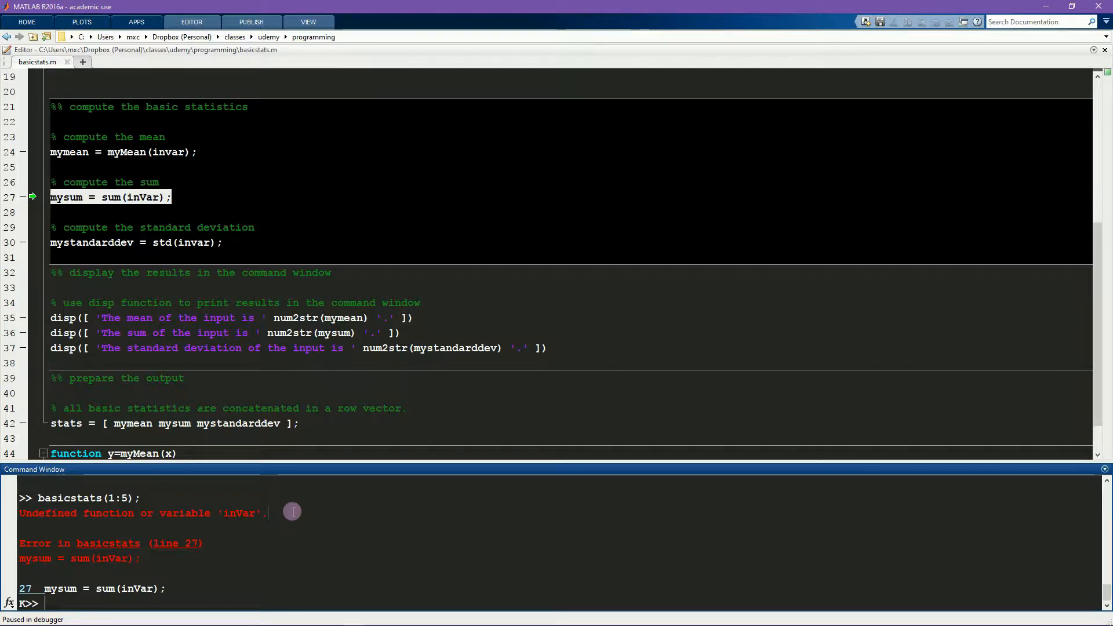
Restore line 27 to sum invar and highlight the usages of mysum
left_click(216, 207)
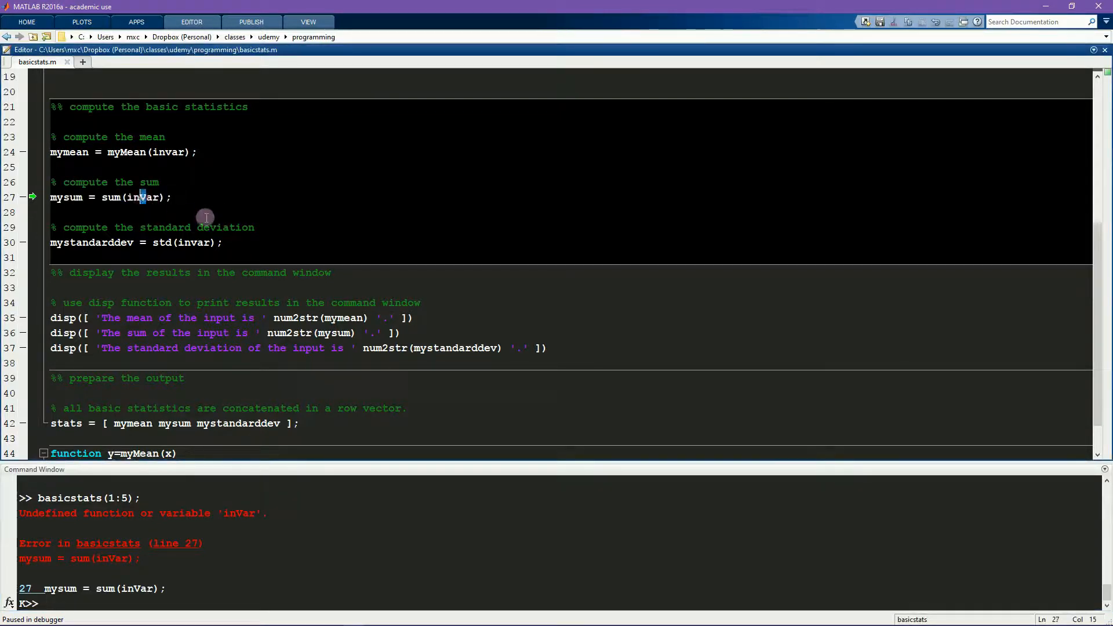
type("v")
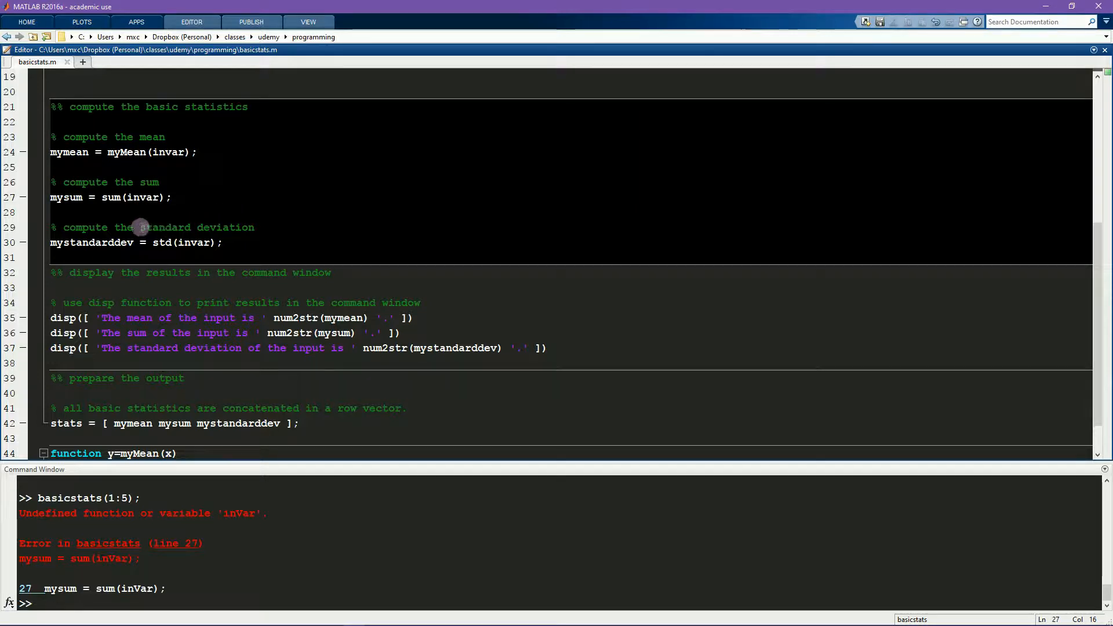
left_click(66, 198)
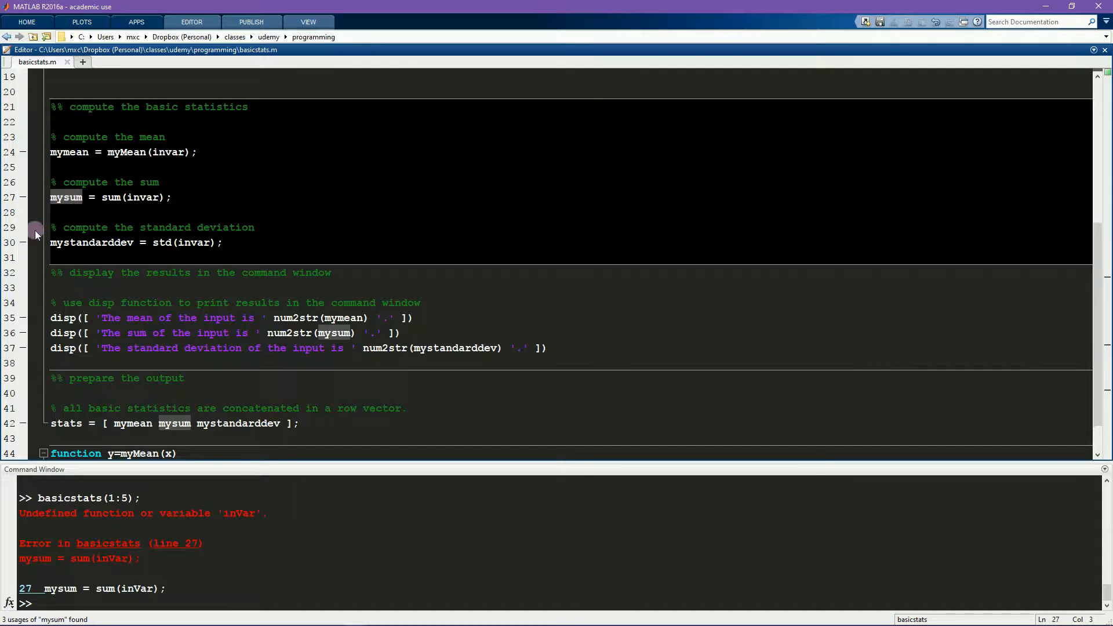
Set a breakpoint on line 30 and start adding a condition to it
left_click(25, 241)
right_click(23, 241)
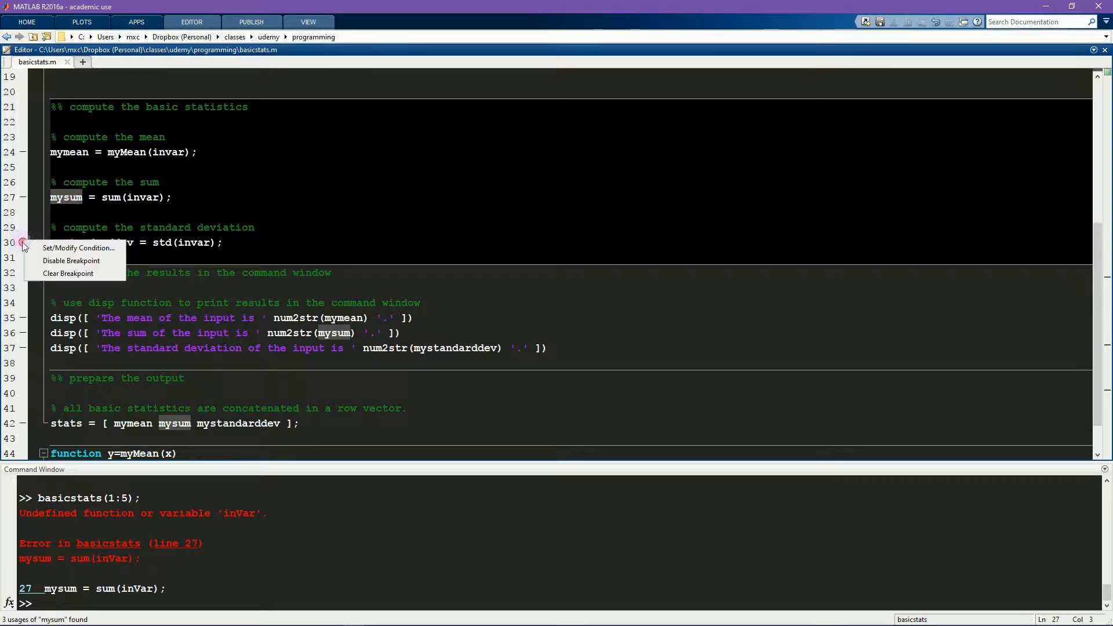
left_click(78, 248)
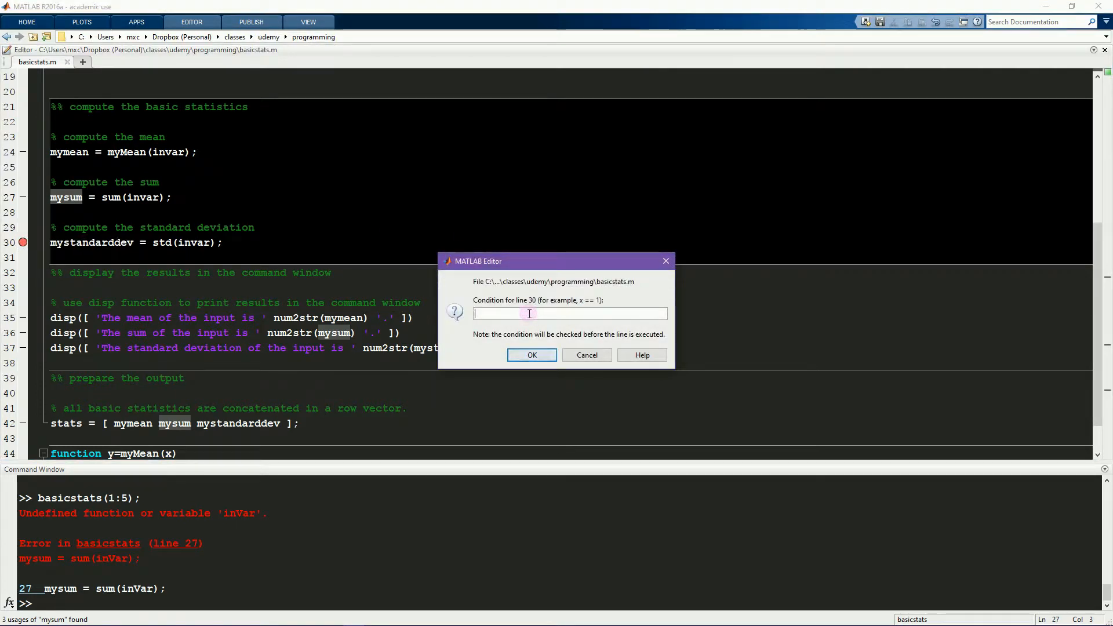
type("~isfi")
type("nite(mysum")
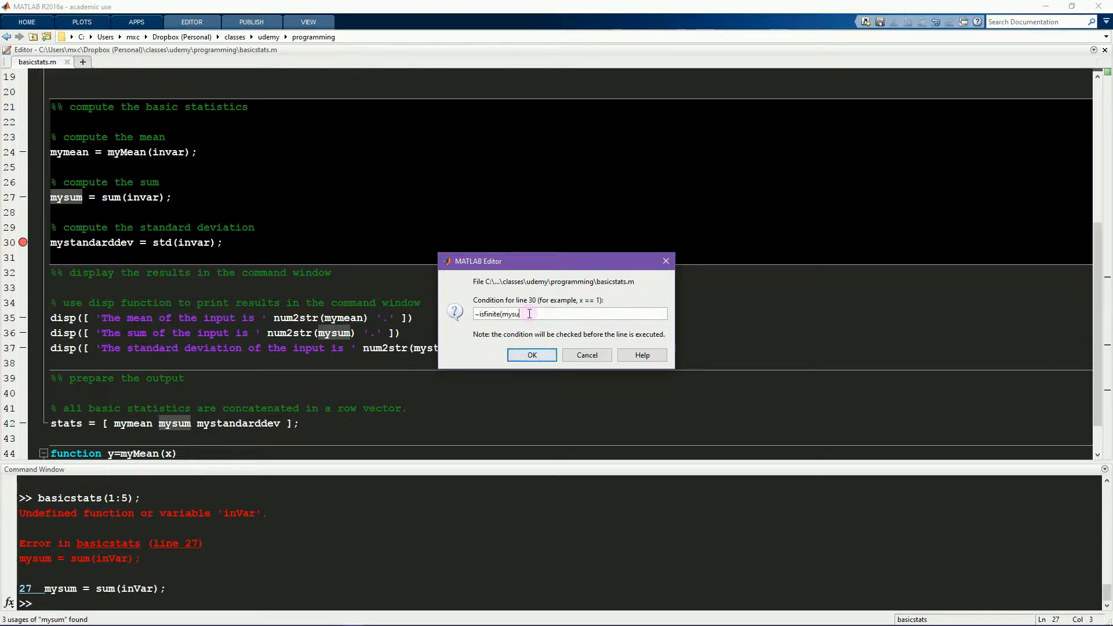
Give the line 30 breakpoint the condition ~isfinite(mysum) and confirm it
double_click(483, 314)
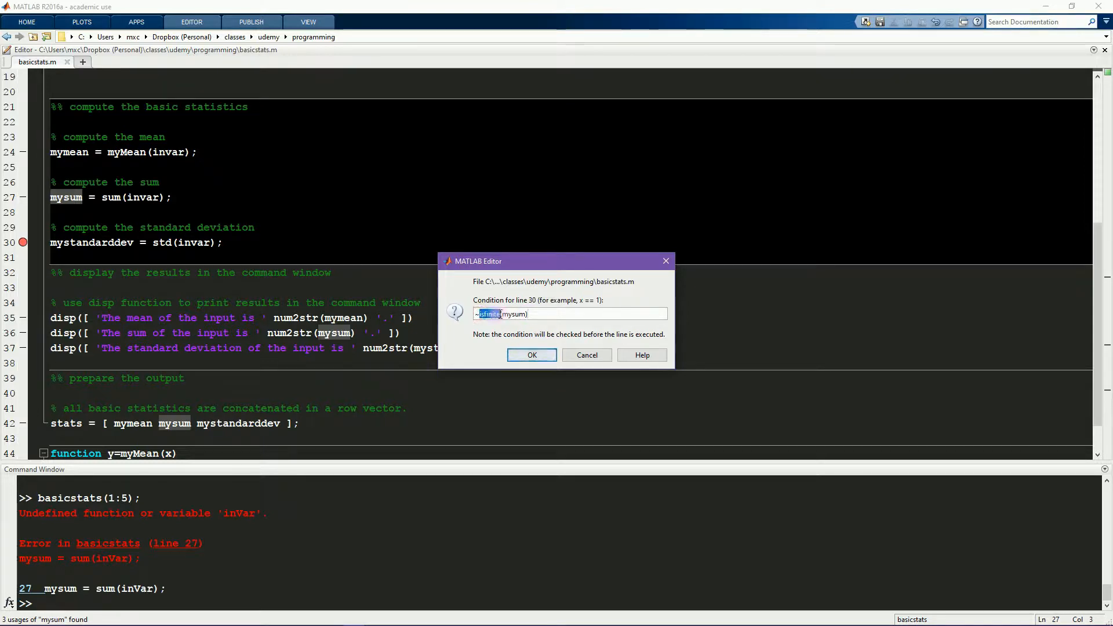
double_click(513, 314)
mouse_move(476, 314)
left_mouse_down()
mouse_move(536, 315)
mouse_move(474, 314)
left_mouse_up()
double_click(514, 313)
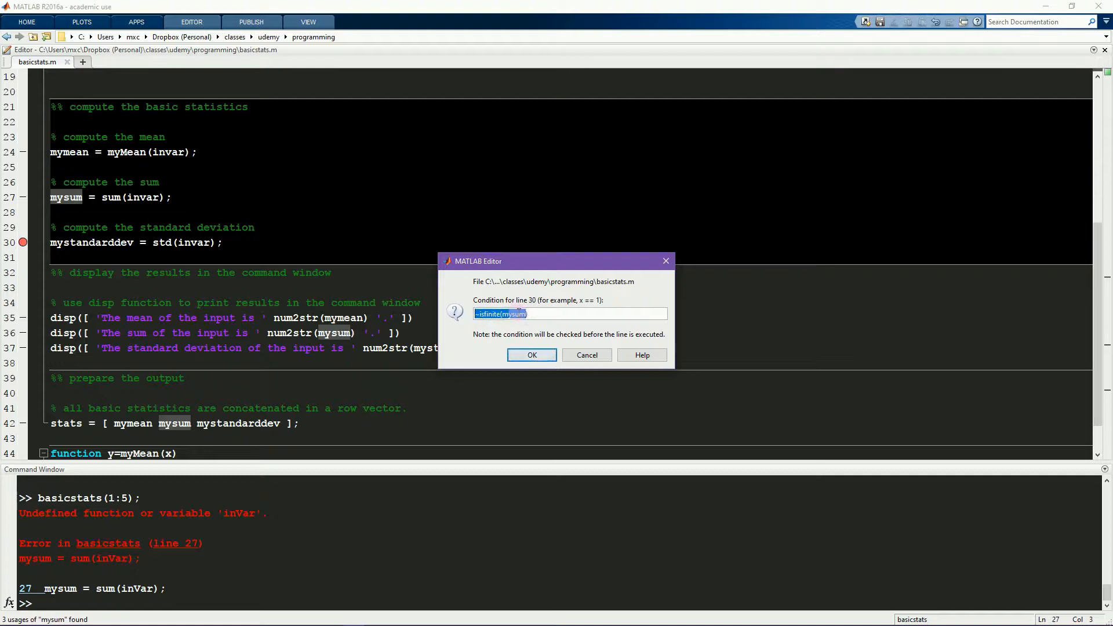
left_click(532, 355)
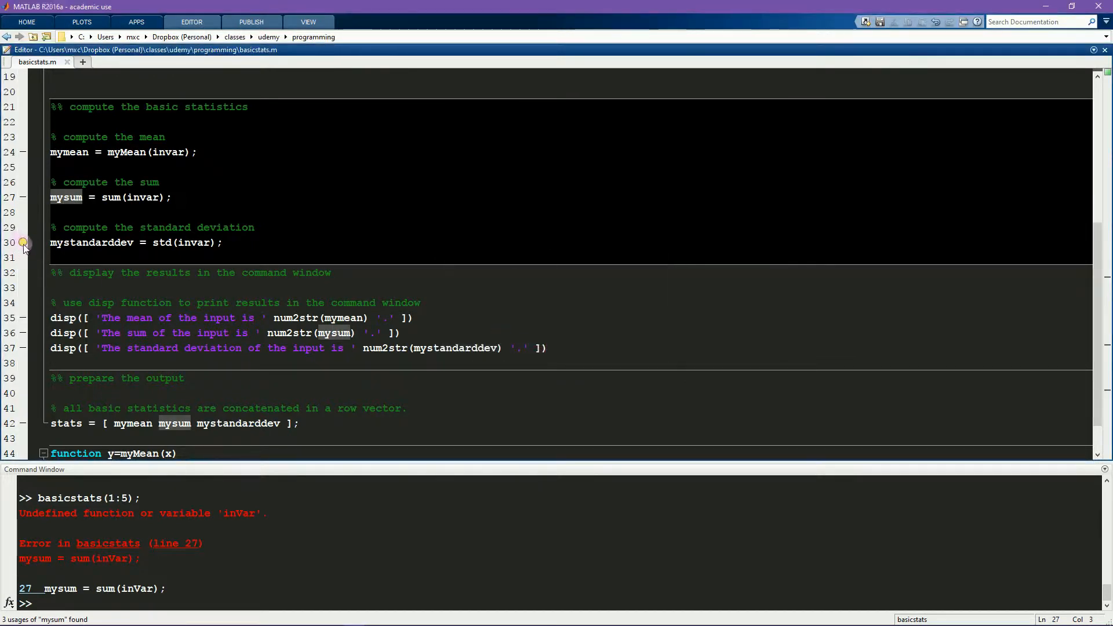
mouse_move(23, 242)
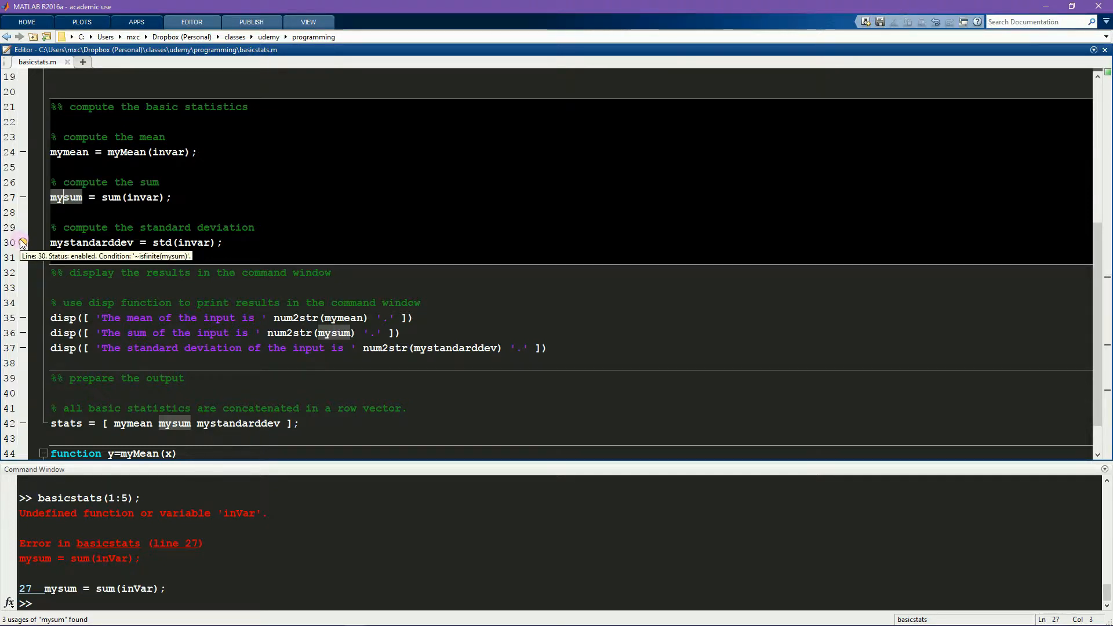
Run basicstats(1:5) and review its normally printed statistics output
left_click(343, 528)
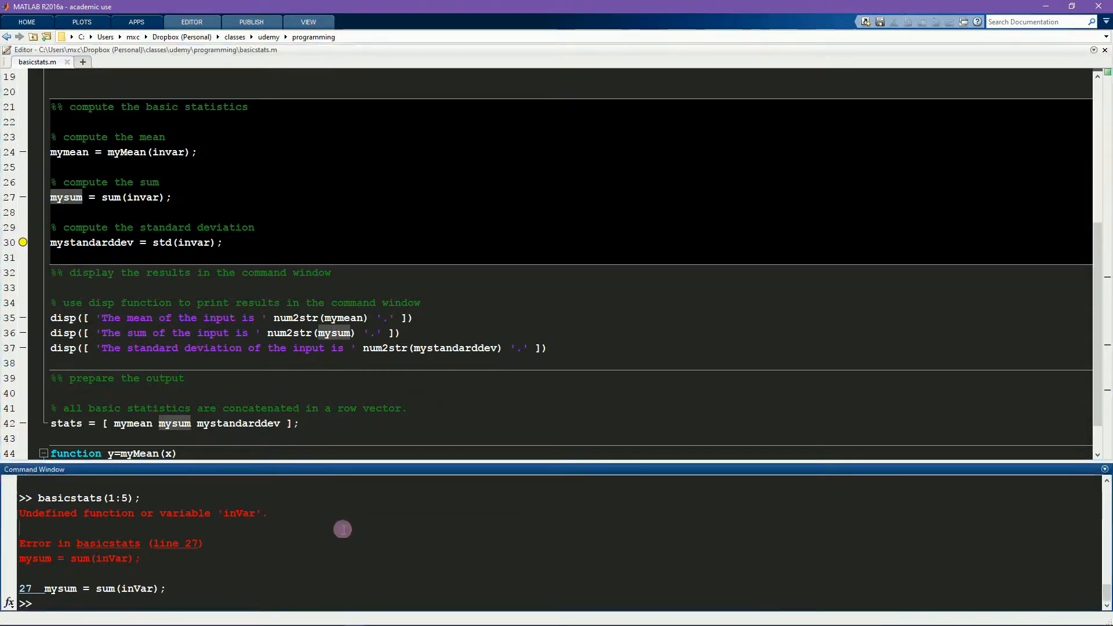
type("b")
key("Up")
key("Right")
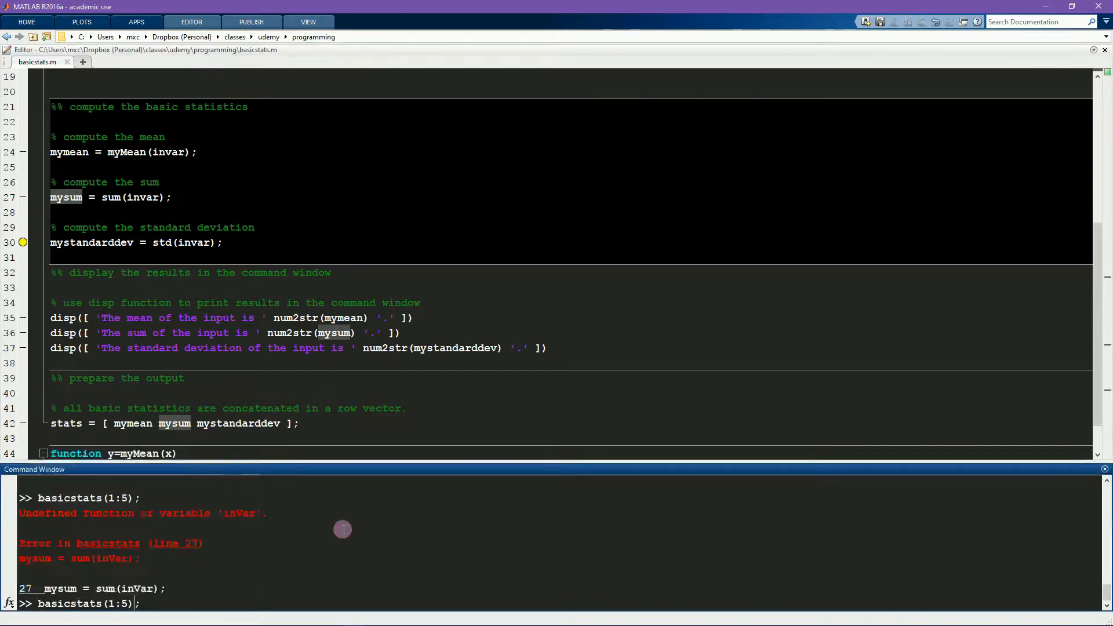
key("Left")
key("Left")
key("shift+Left")
key("shift+Left")
key("shift+Left")
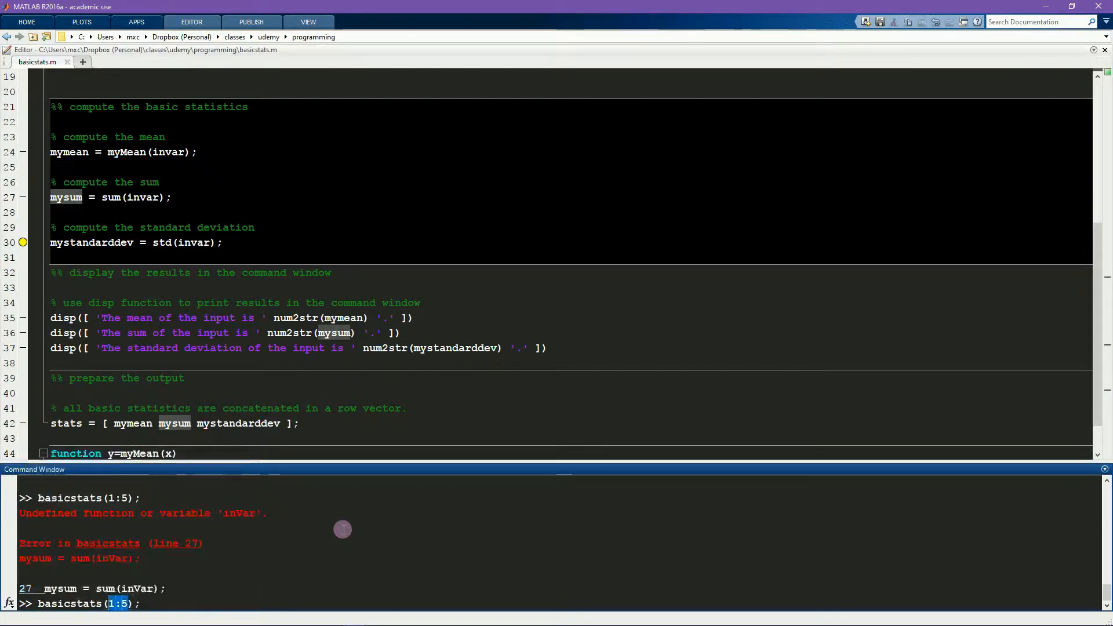
key("End")
key("Return")
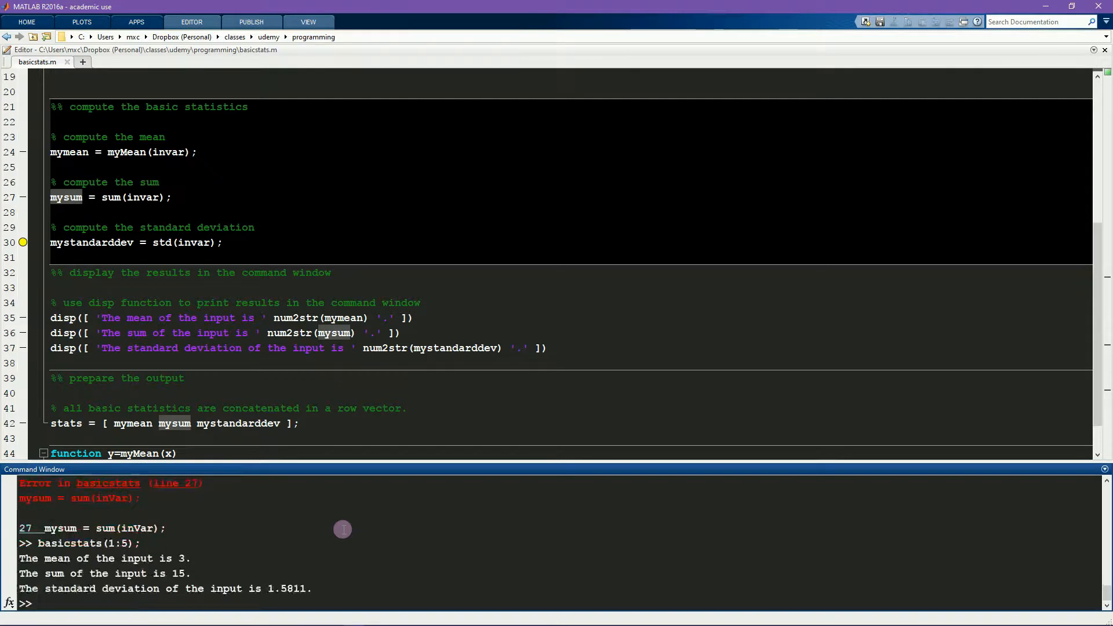
left_click_drag(314, 589, 19, 528)
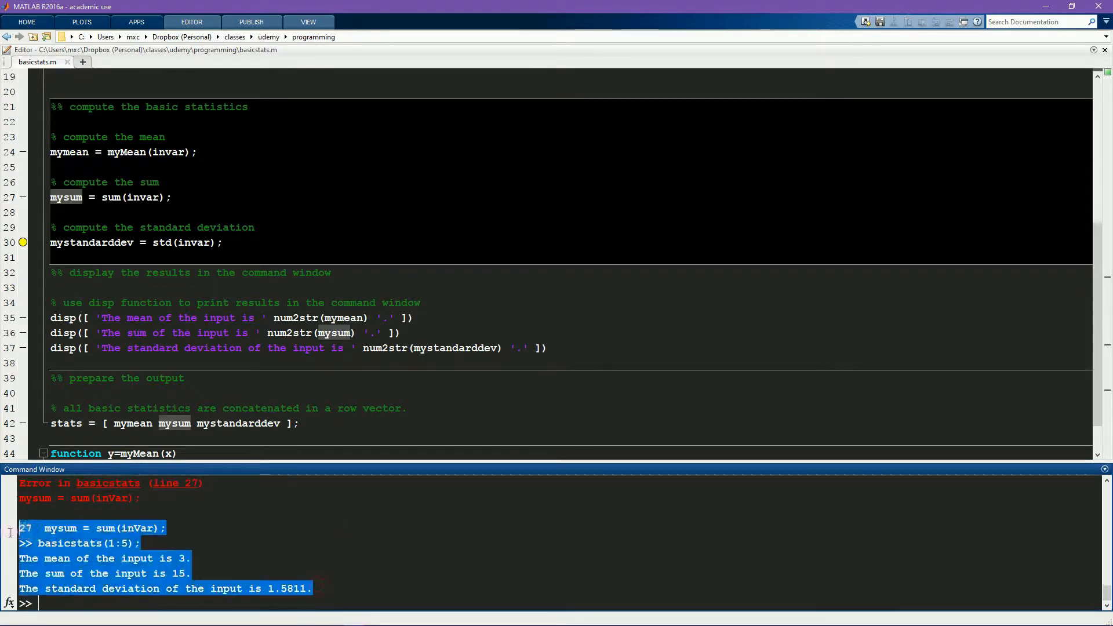
left_click(77, 552)
Run basicstats([nan 1:5]) so the conditional breakpoint pauses at line 30 with mysum NaN
key("Up")
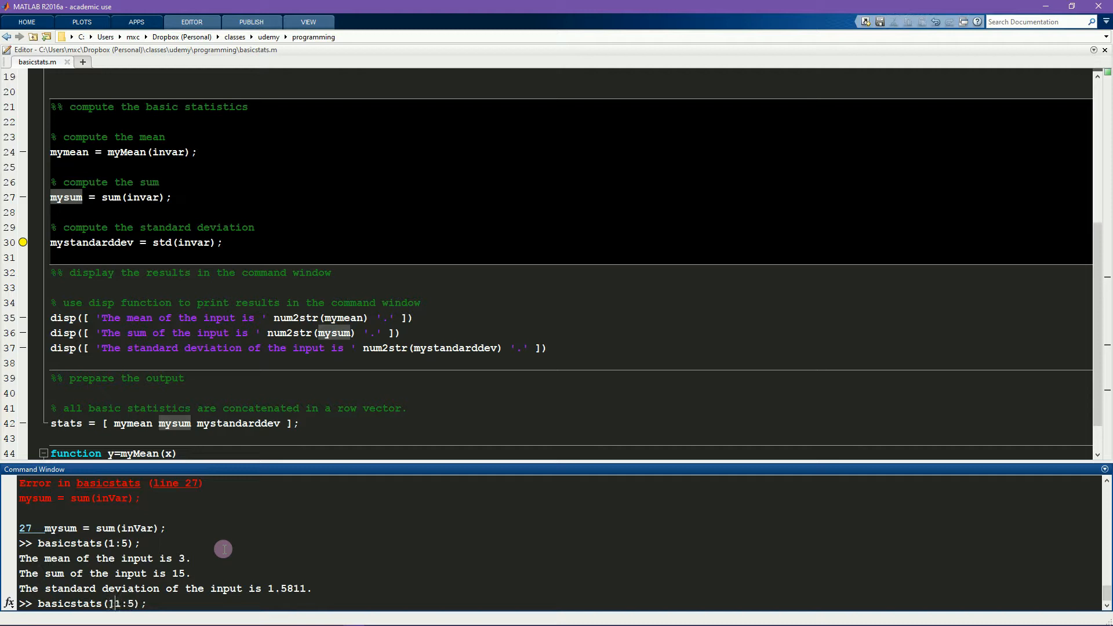
type("[nan ")
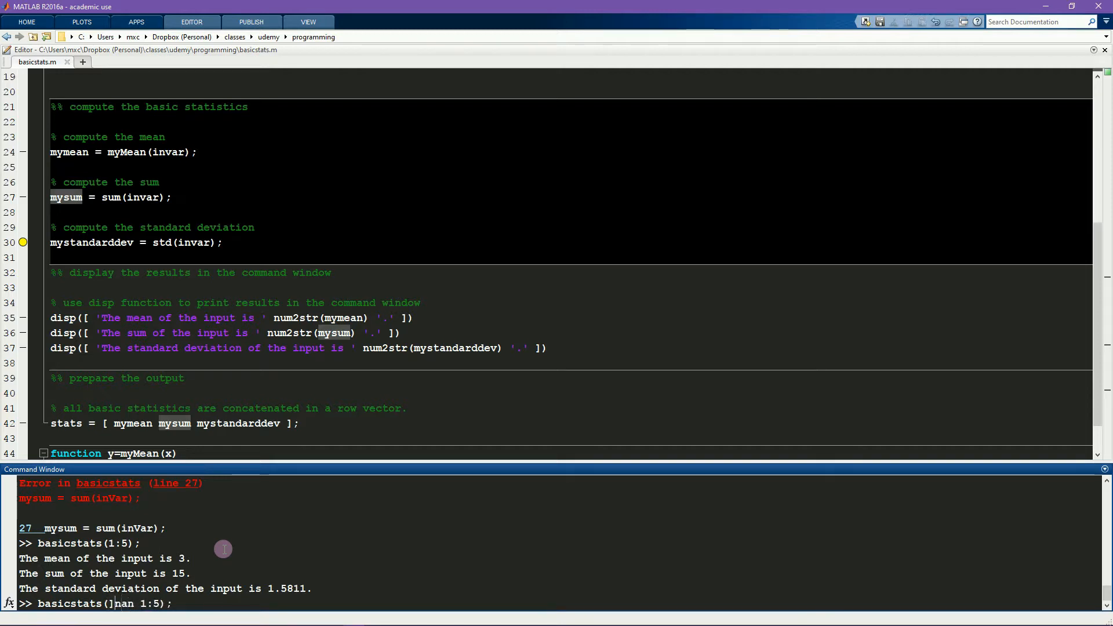
type("[")
type("]")
key("Return")
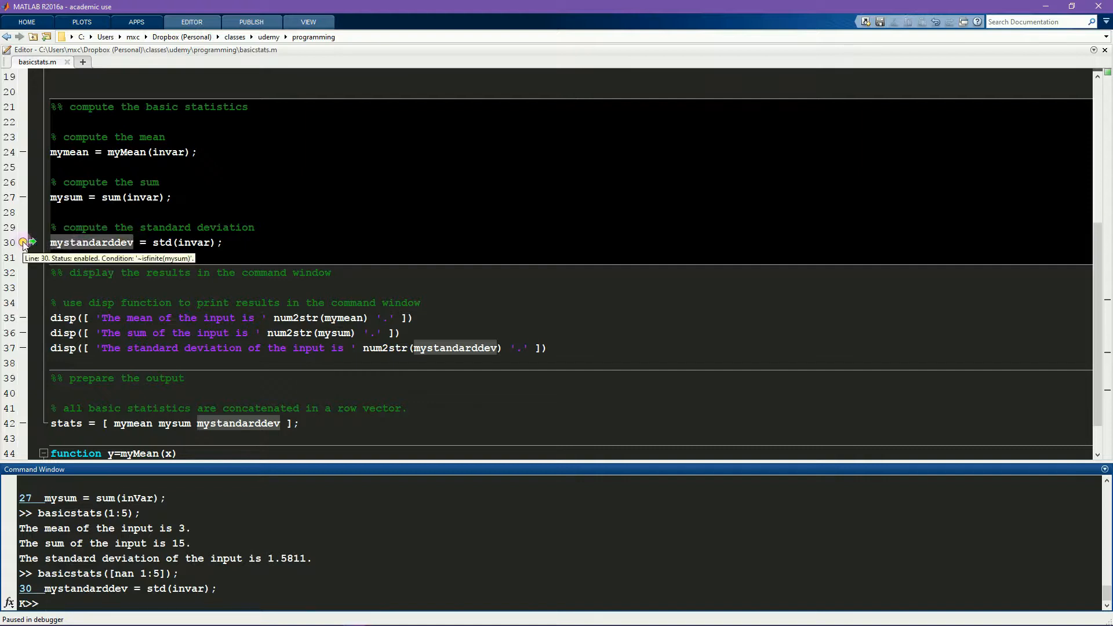
mouse_move(66, 197)
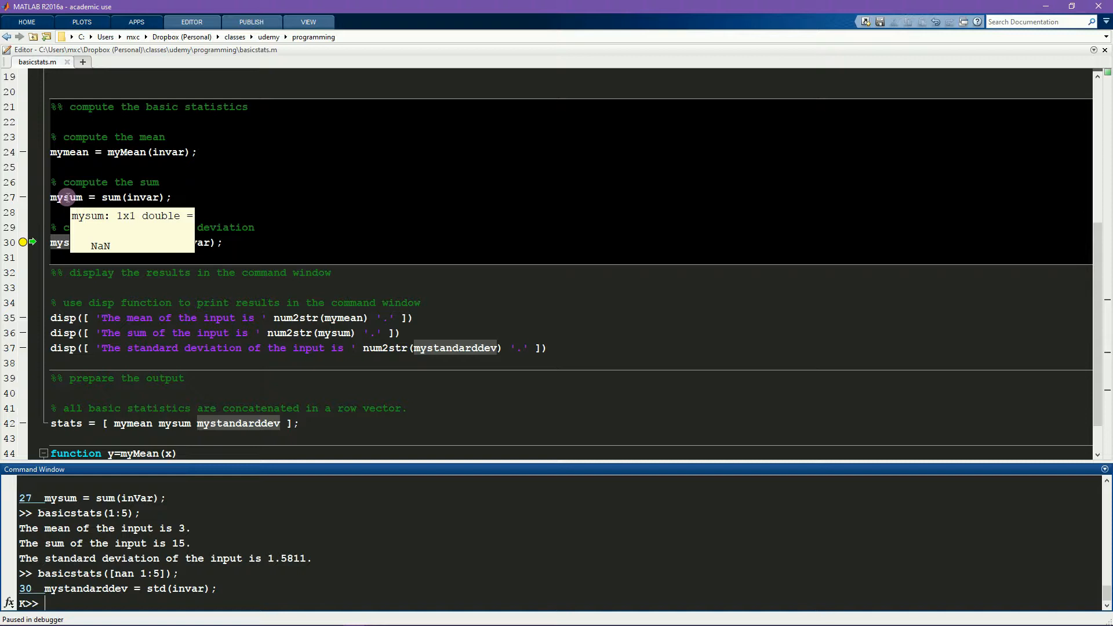
Clear the conditional breakpoint on line 30 and make room after the sum line
left_click(23, 242)
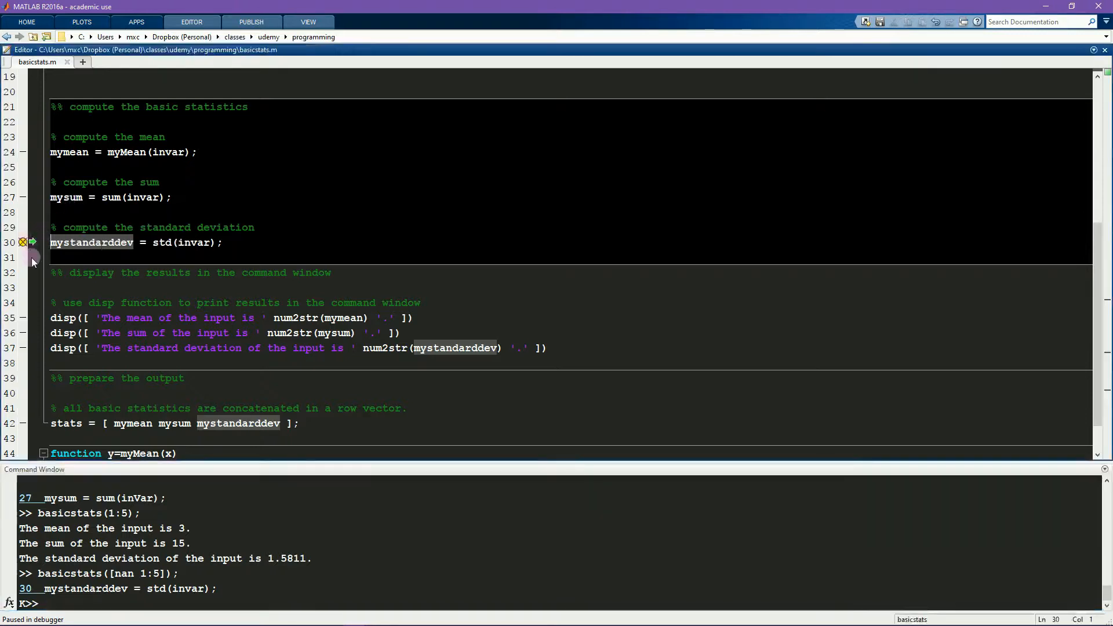
left_click(238, 214)
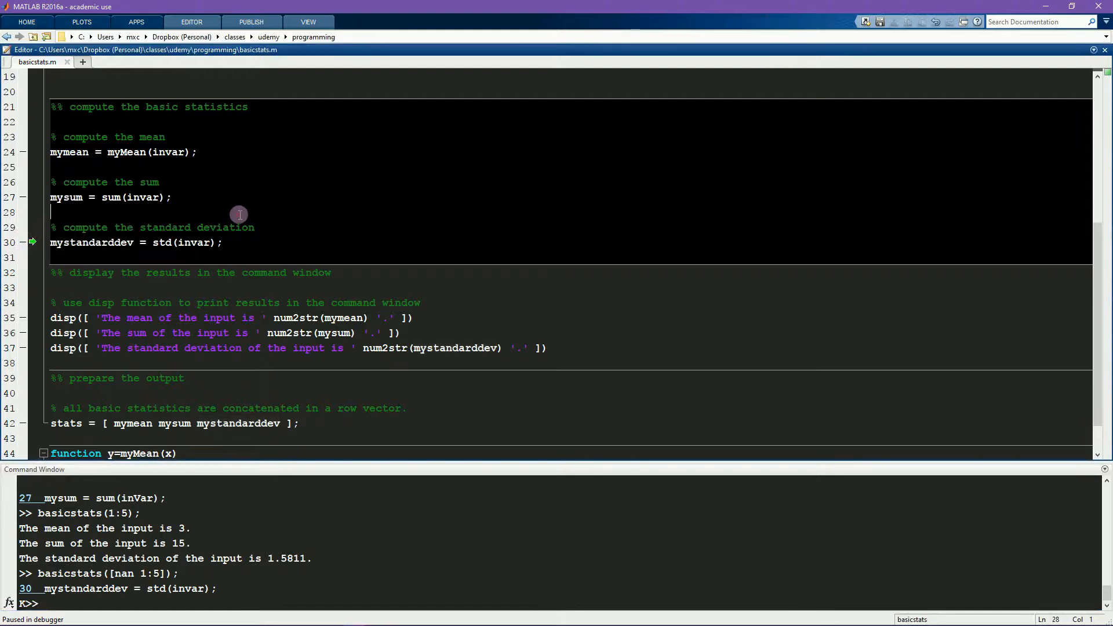
key("Return")
key("Return")
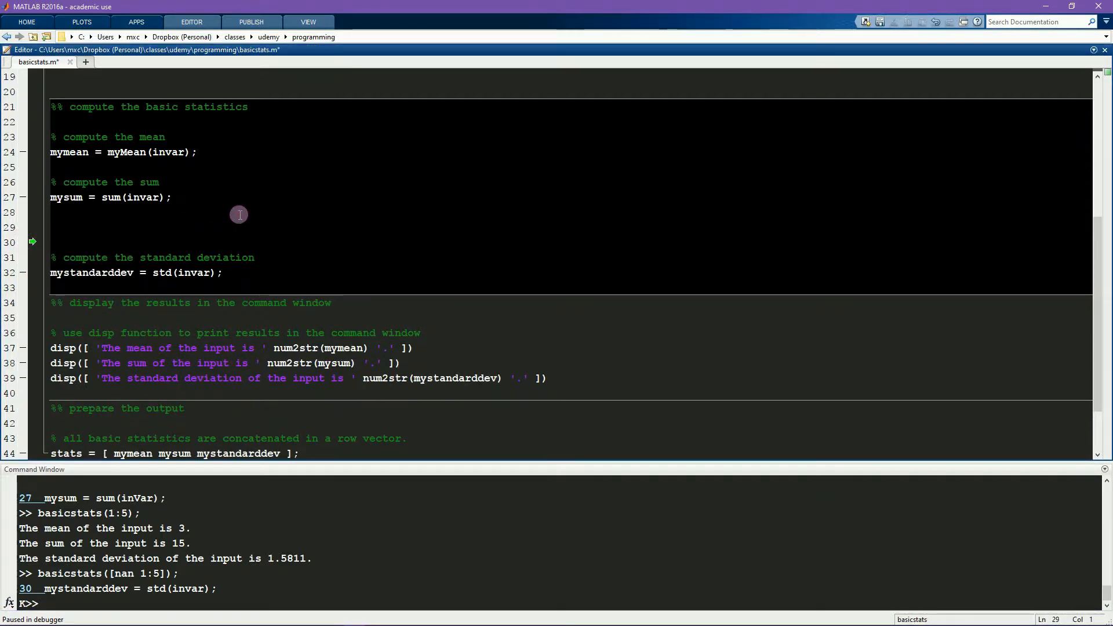
type("if ~is")
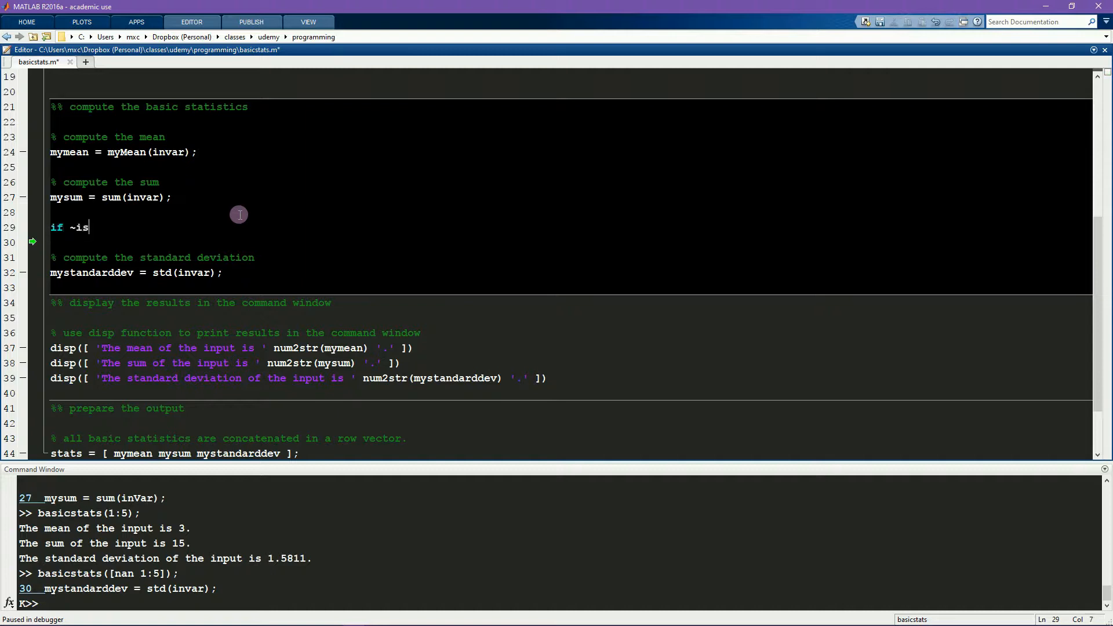
type("finite(mysum")
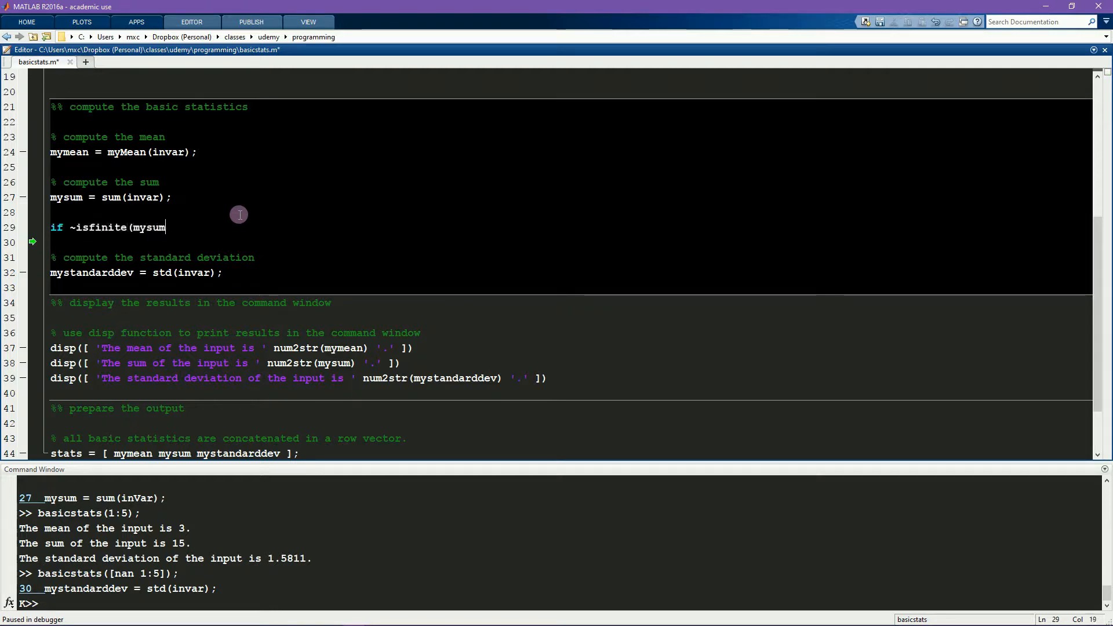
type(")")
Write the if ~isfinite(mysum) block setting ilikechocolate = true, then quit debugging
key("Return")
type("lik")
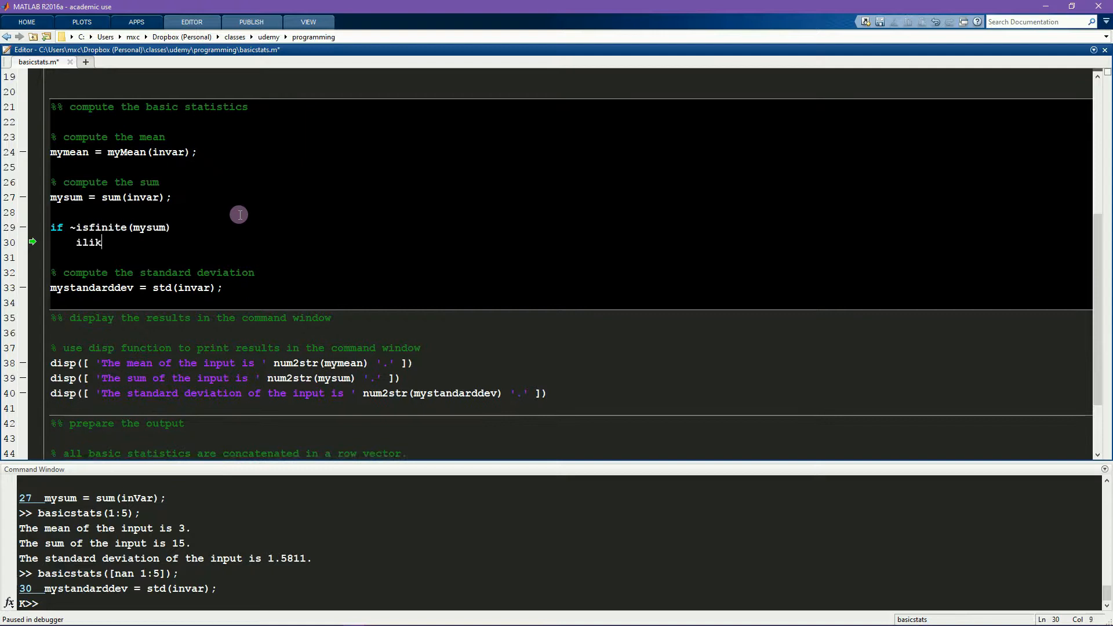
type("echocolate = tru")
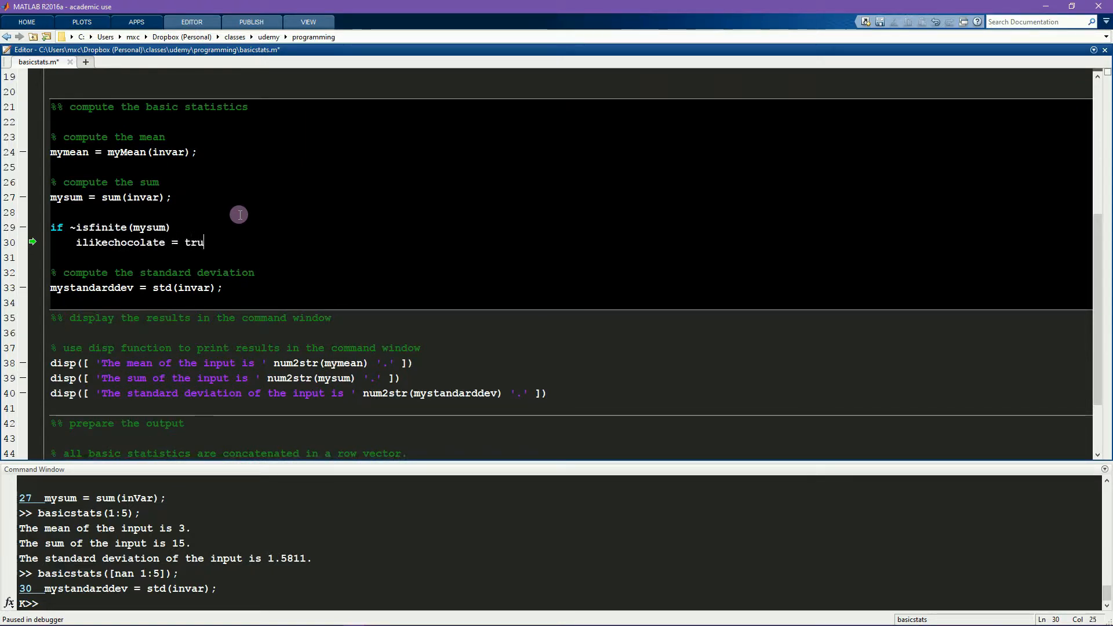
type("e;")
key("Return")
type("end")
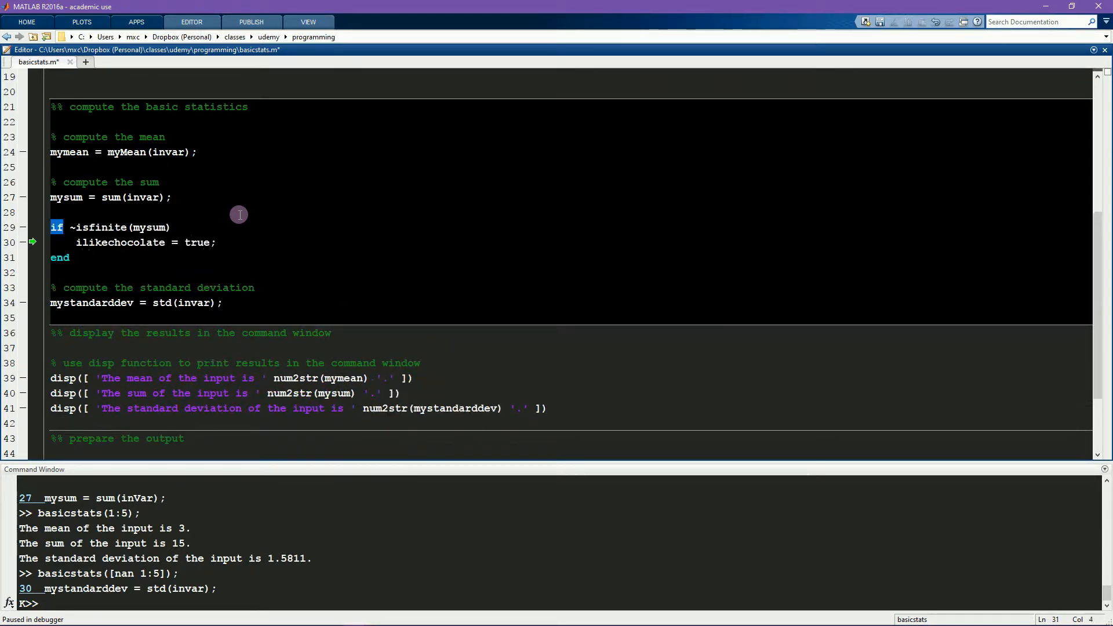
key("shift+F5")
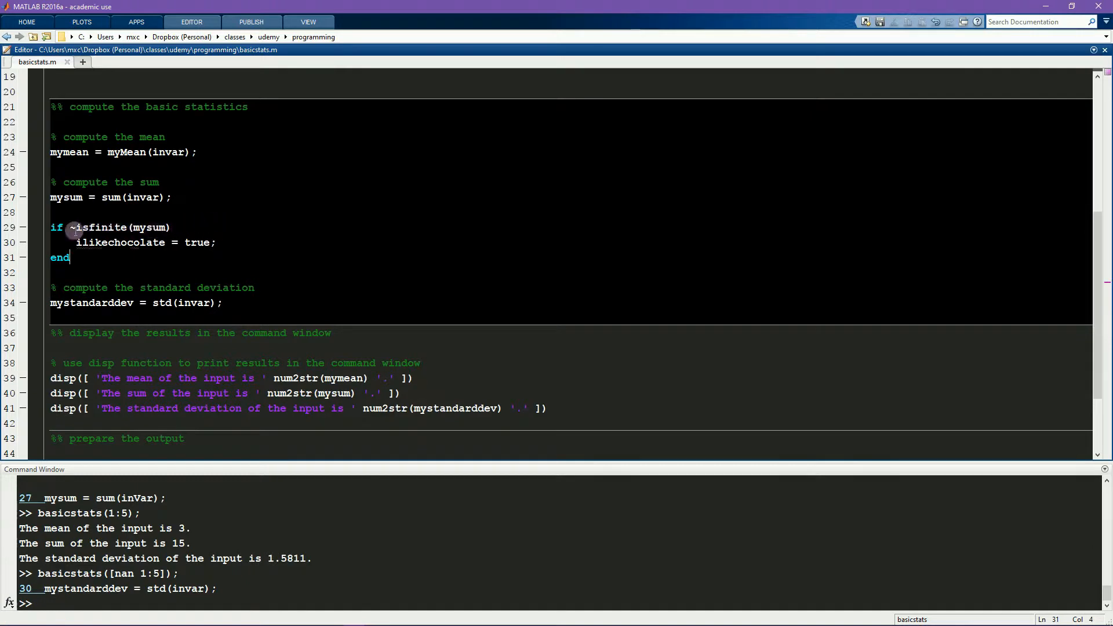
Review the ~isfinite(mysum) condition on line 29 and the ilikechocolate = true; line
double_click(147, 227)
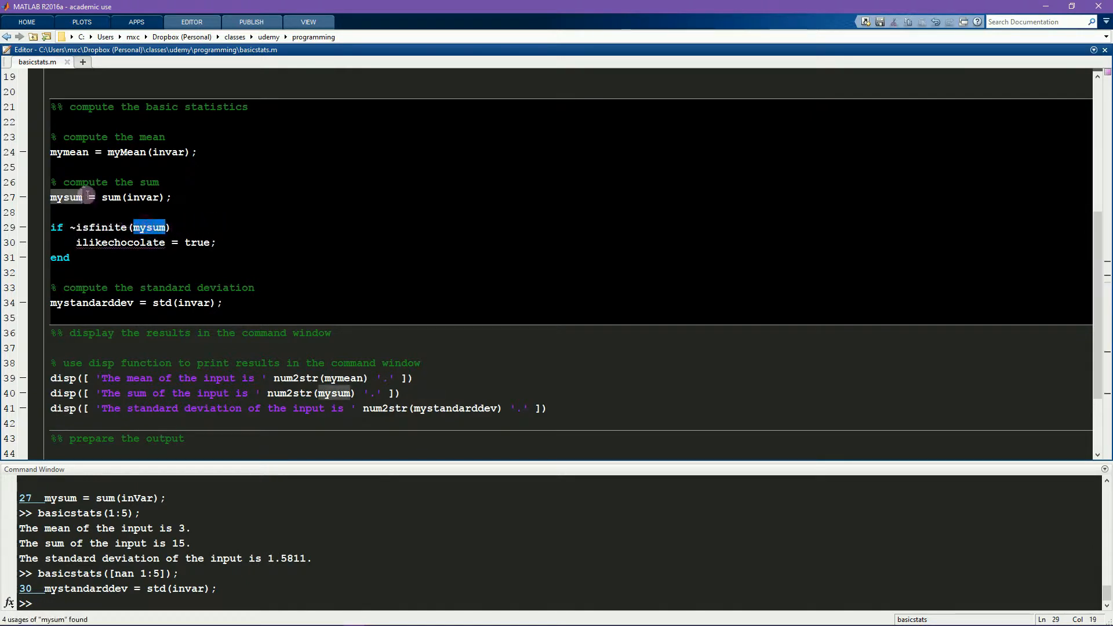
left_click_drag(170, 227, 69, 227)
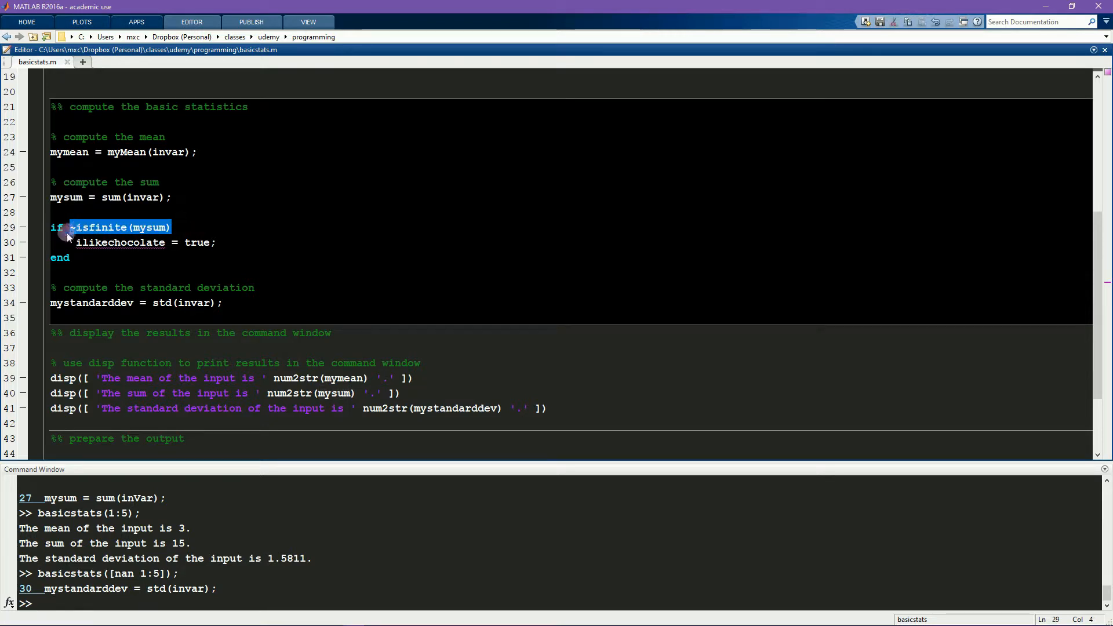
left_click_drag(70, 227, 173, 227)
left_click_drag(76, 243, 218, 243)
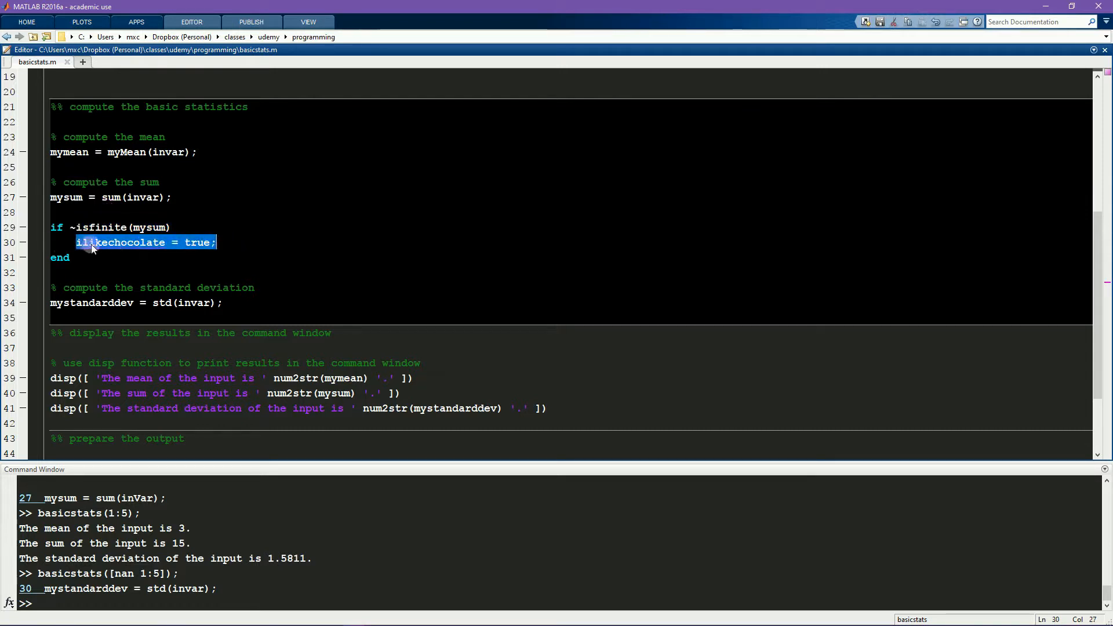
Set a red breakpoint on the ilikechocolate = true; line inside the if block
left_click(77, 242)
left_click_drag(77, 242, 218, 243)
left_click_drag(76, 242, 218, 242)
left_click(56, 242)
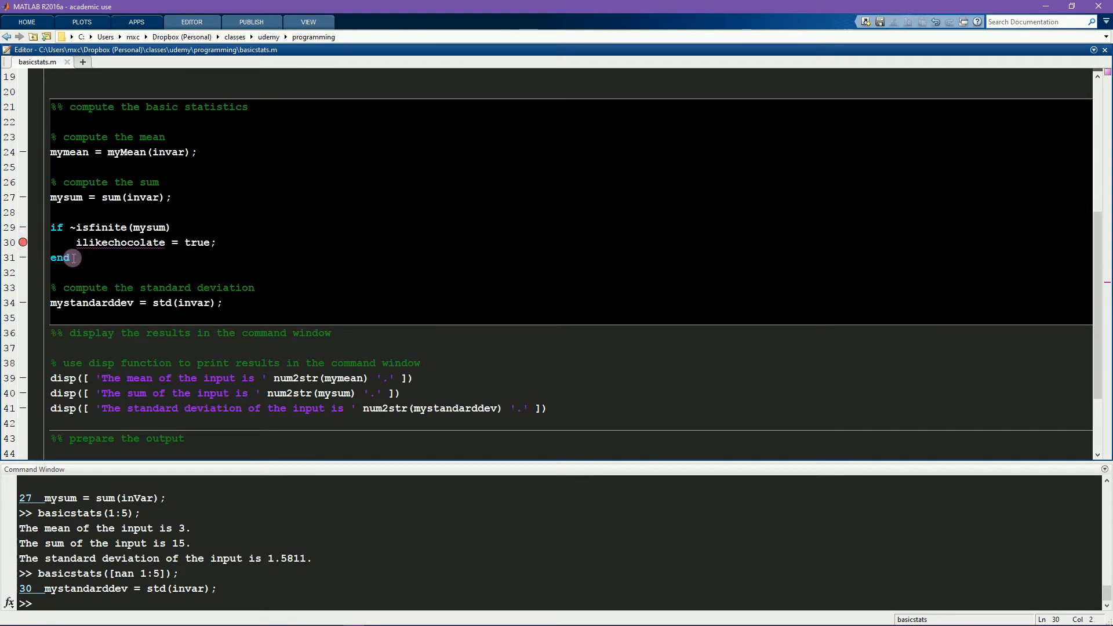
Run basicstats(1:5) and review that it finishes with normal statistics
left_click(432, 499)
key("Up")
key("Up")
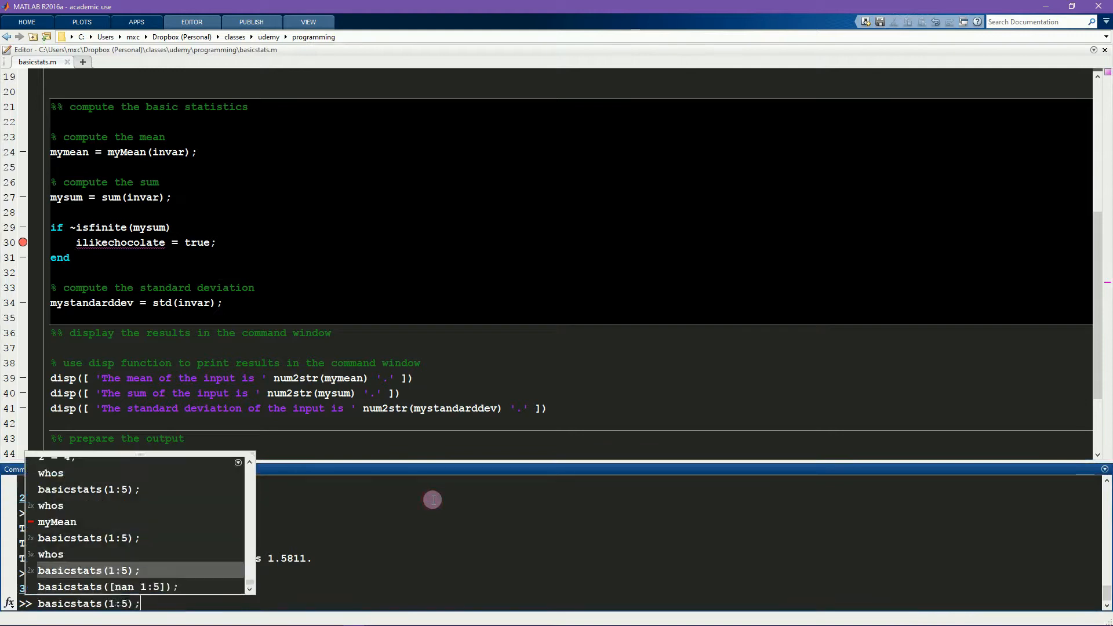
key("Return")
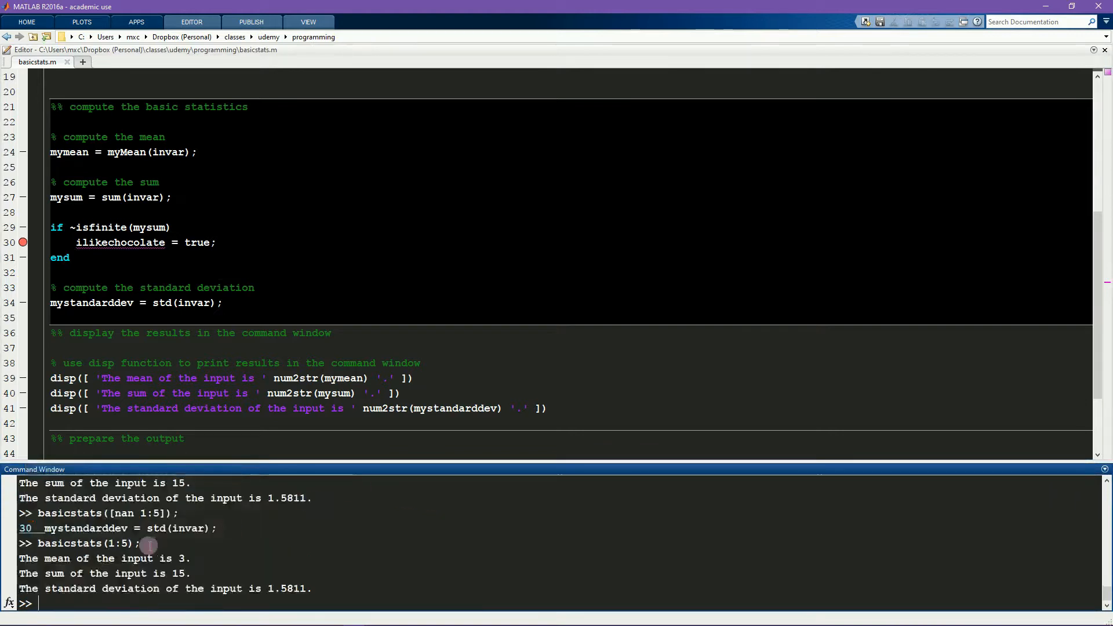
left_click_drag(107, 543, 130, 543)
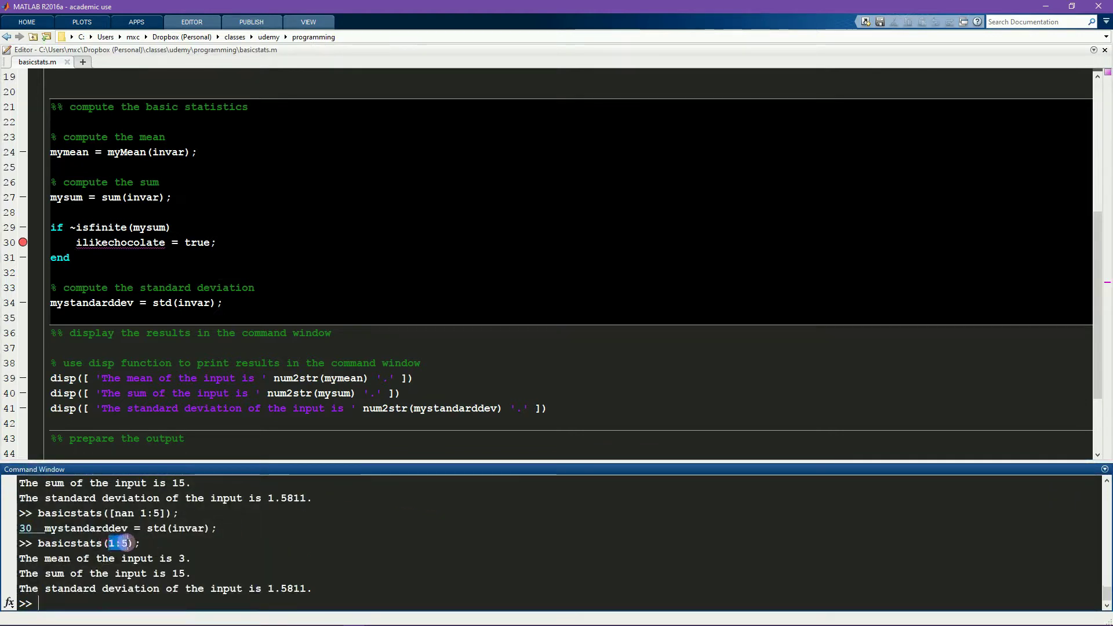
left_click(160, 544)
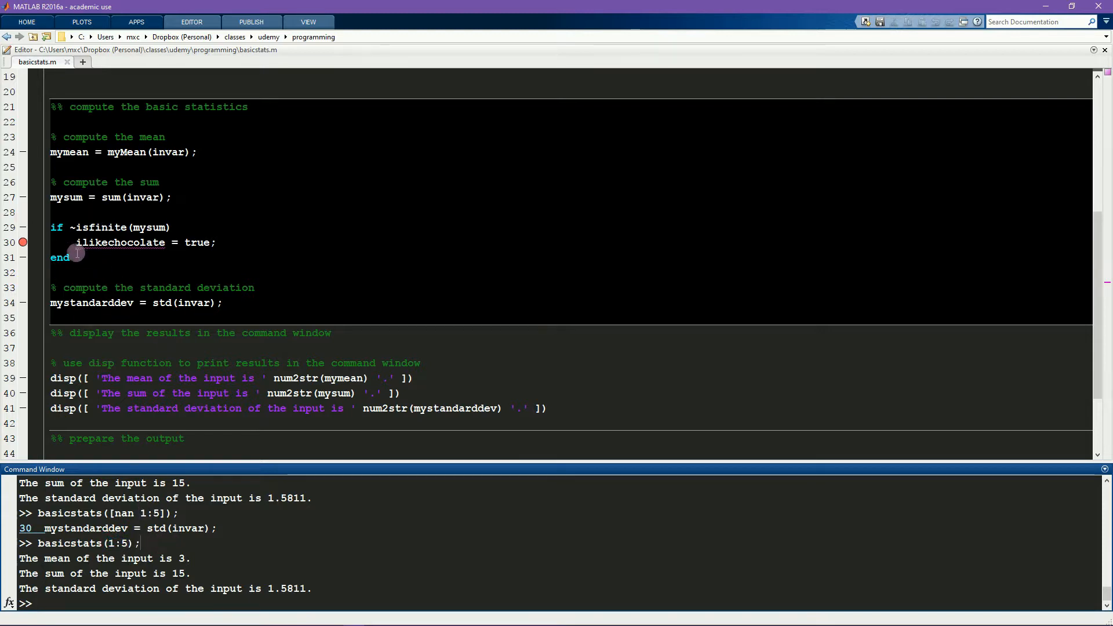
left_click_drag(72, 545, 113, 597)
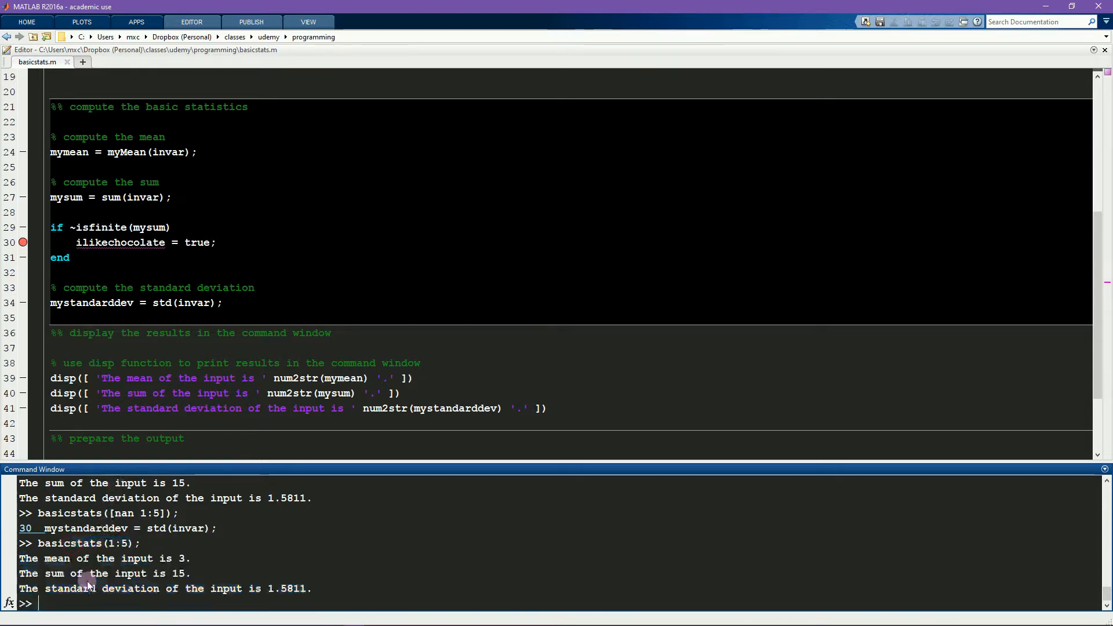
Review the if ~isfinite(mysum) block and its ilikechocolate breakpoint line in the editor
left_click(52, 227)
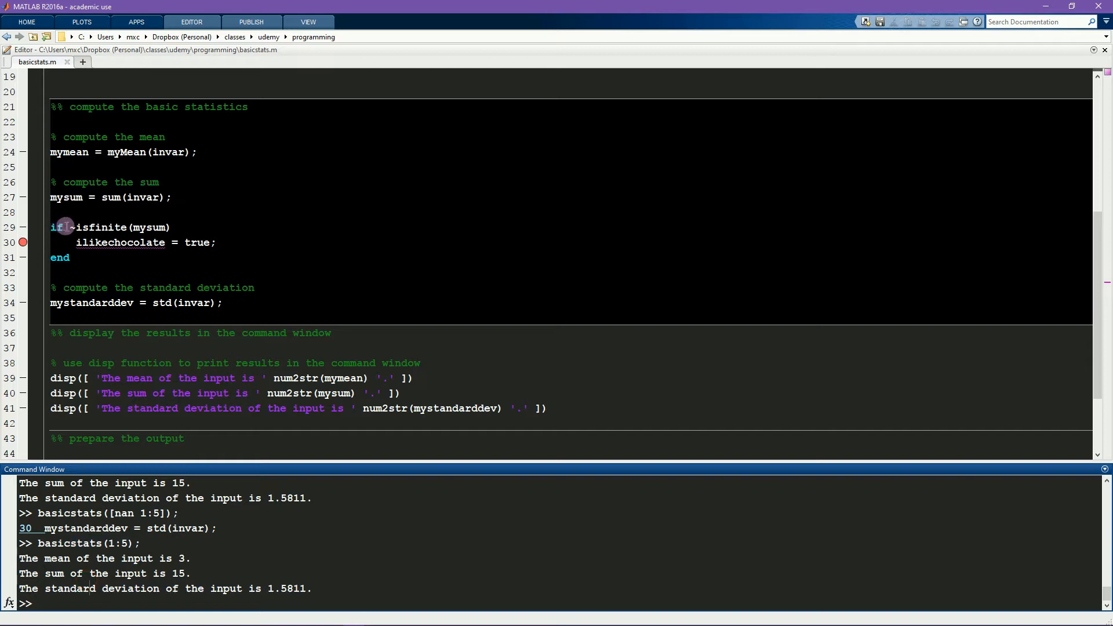
left_click_drag(70, 227, 170, 226)
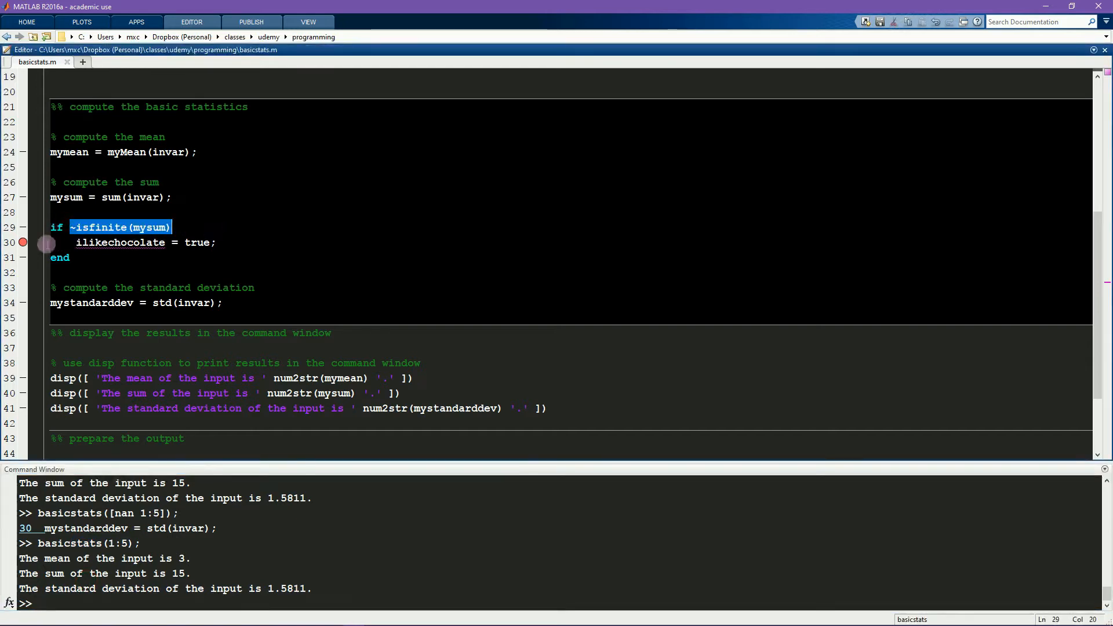
left_click_drag(46, 242, 51, 257)
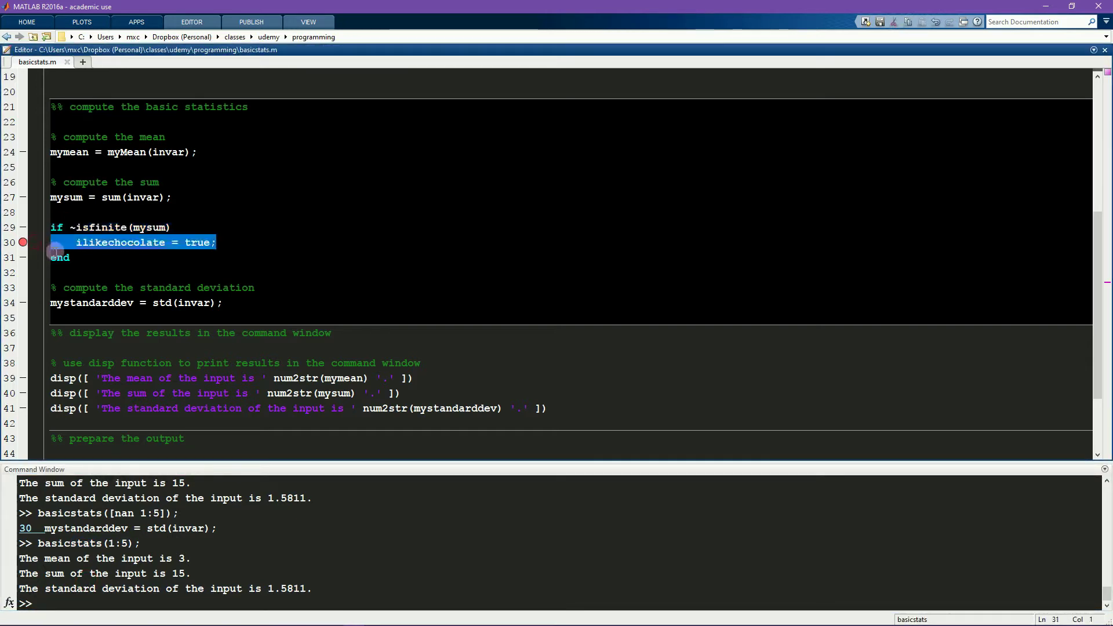
Run basicstats([nan 1:5]) so the debugger pauses on the ilikechocolate line
left_click(248, 538)
key("Up")
key("Up")
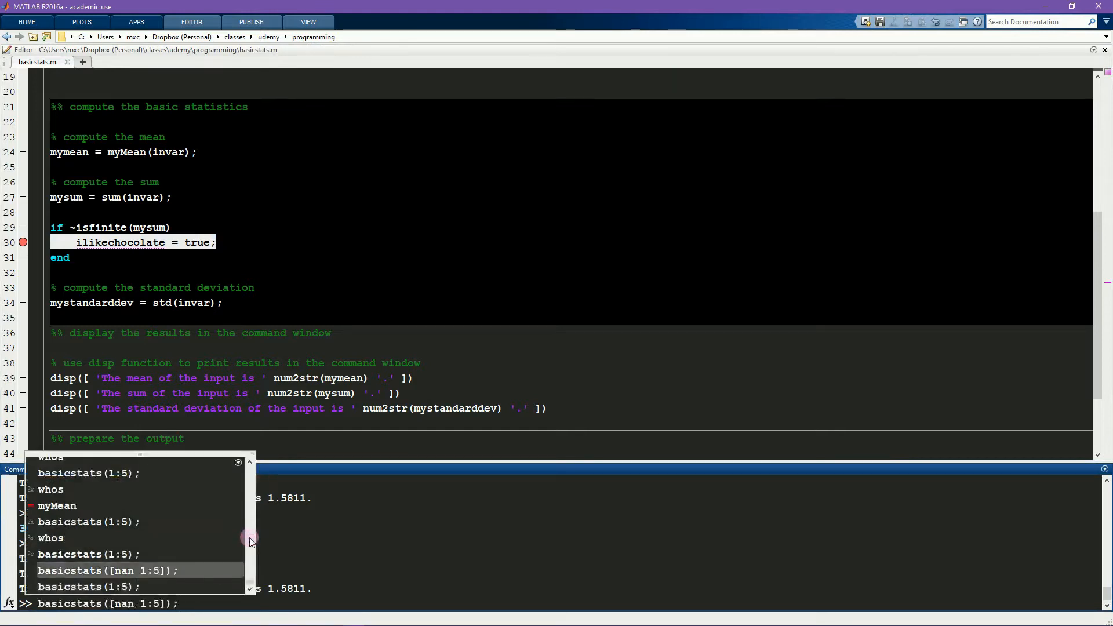
double_click(124, 603)
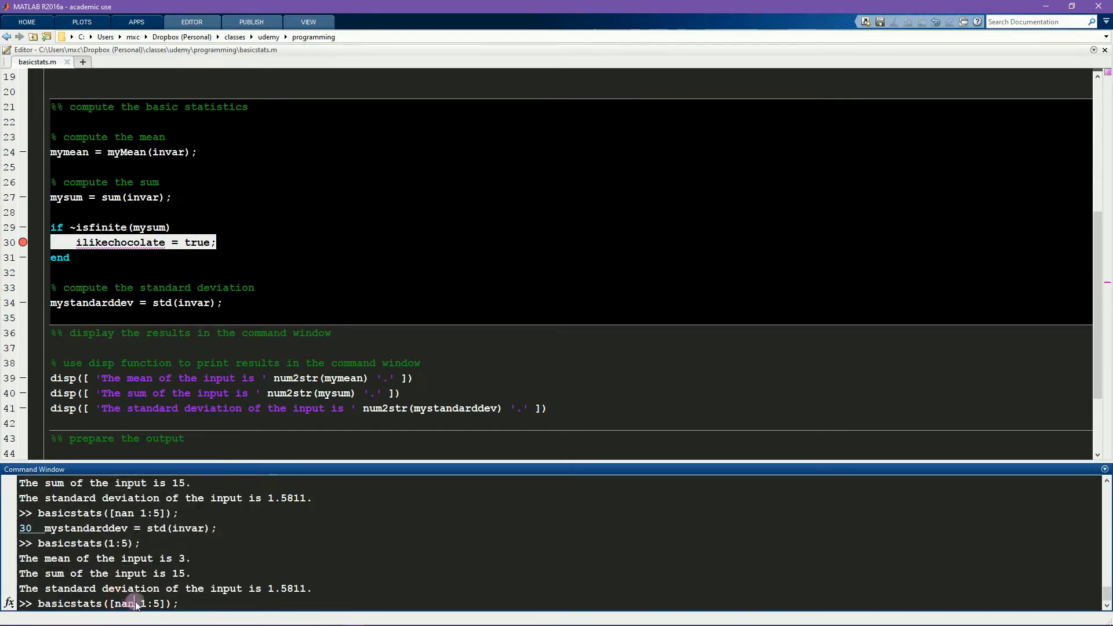
key("Return")
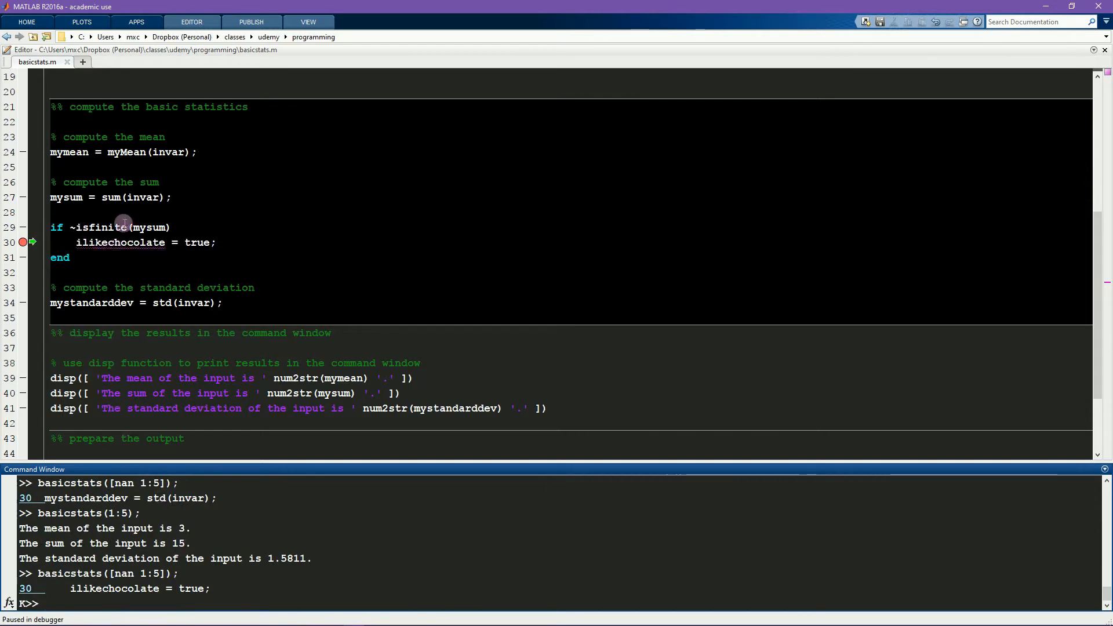
left_click_drag(69, 228, 163, 228)
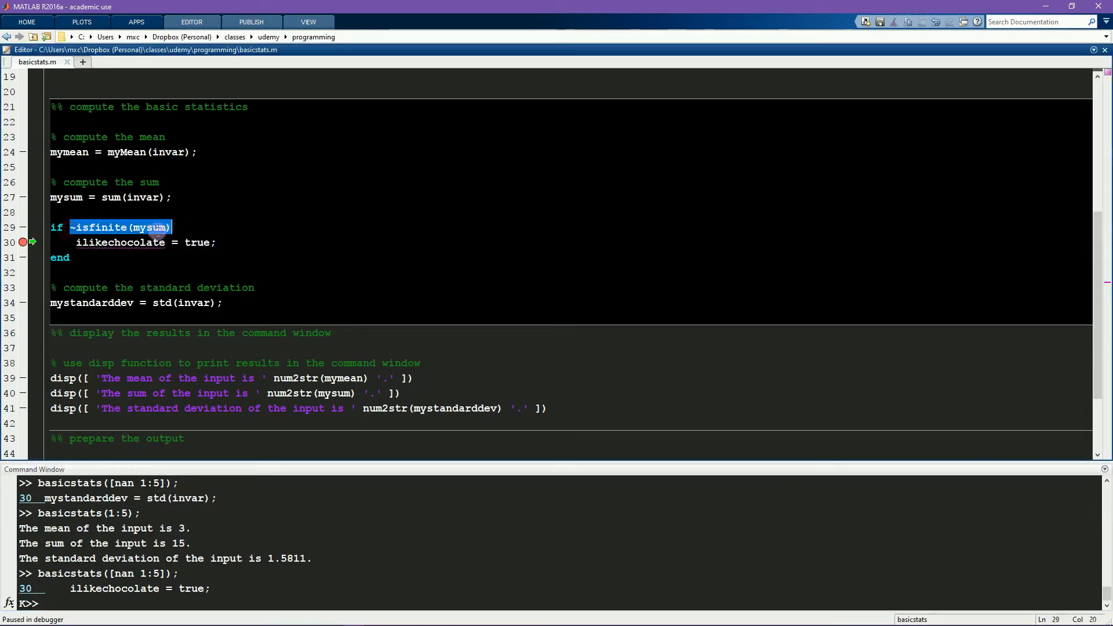
triple_click(46, 242)
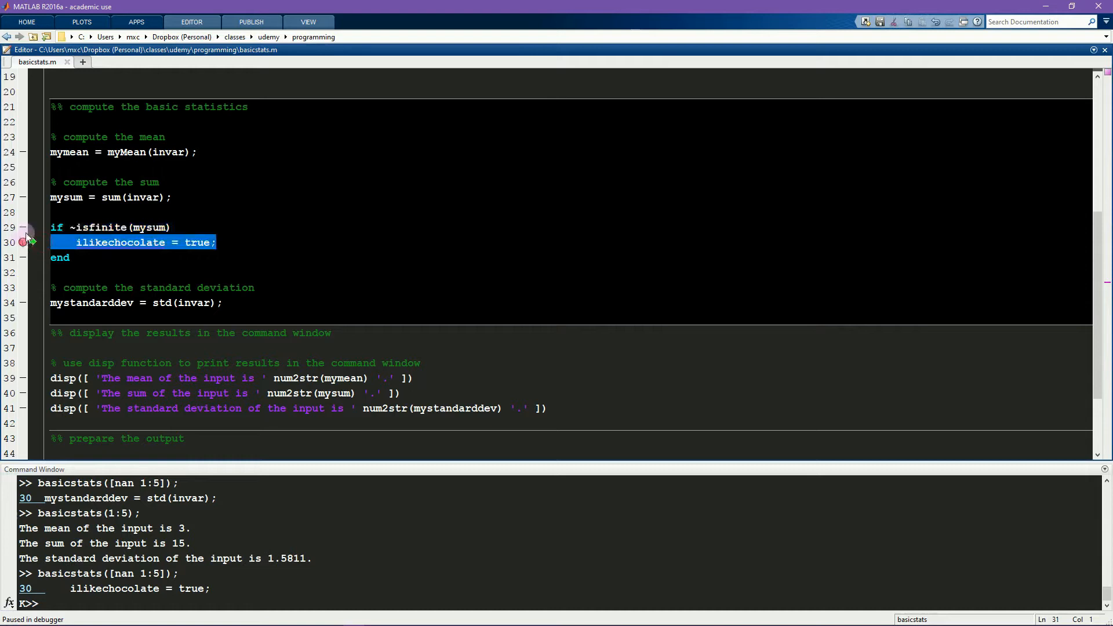
left_click(101, 258)
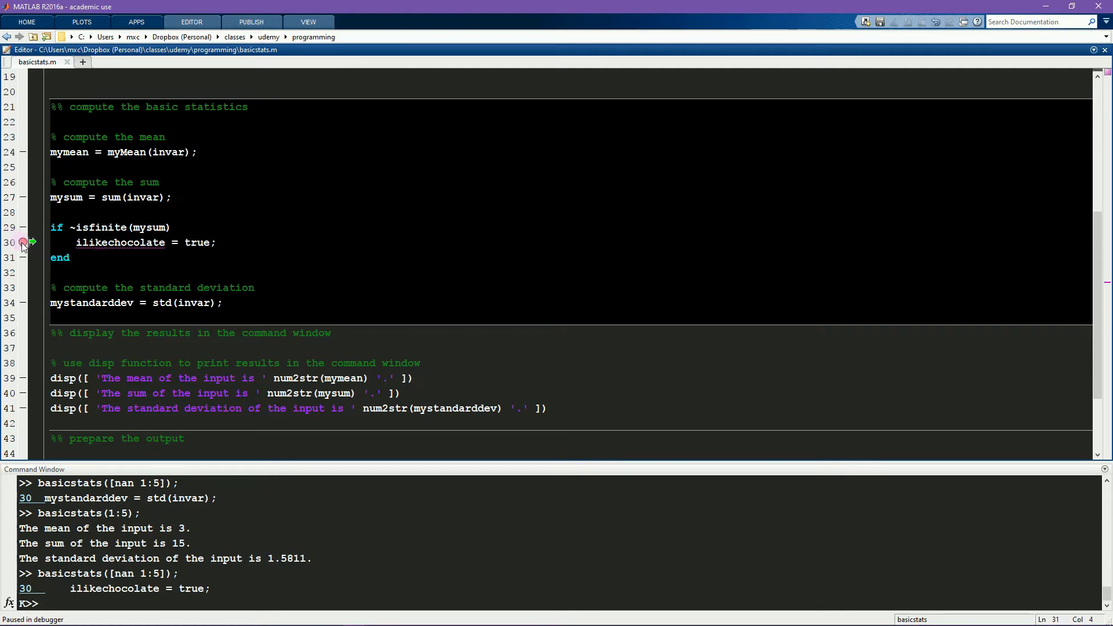
right_click(23, 243)
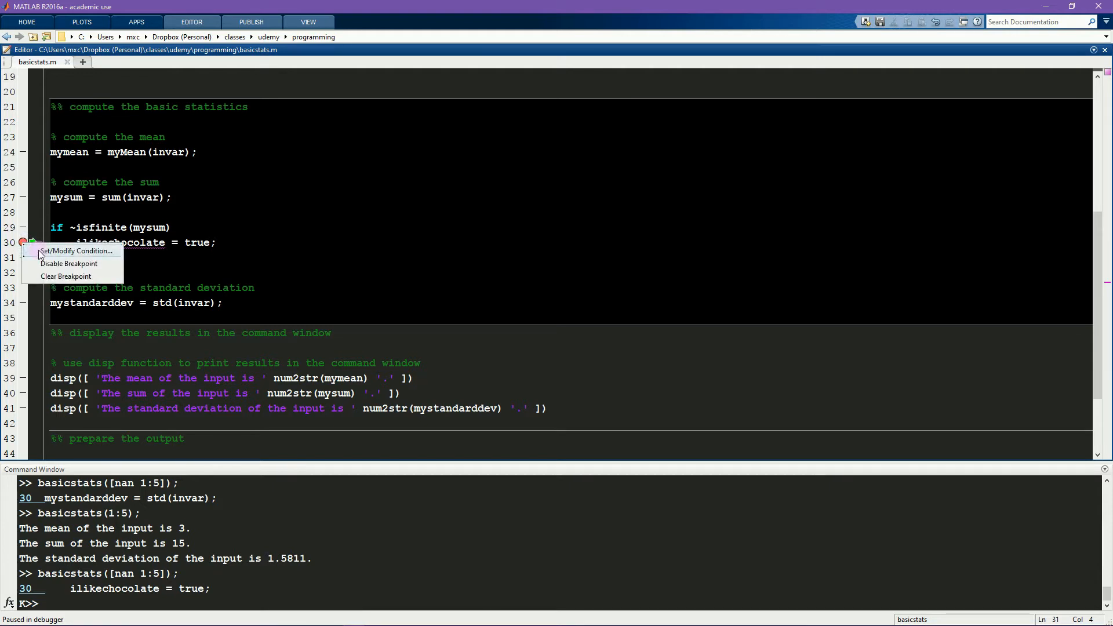
left_click(155, 238)
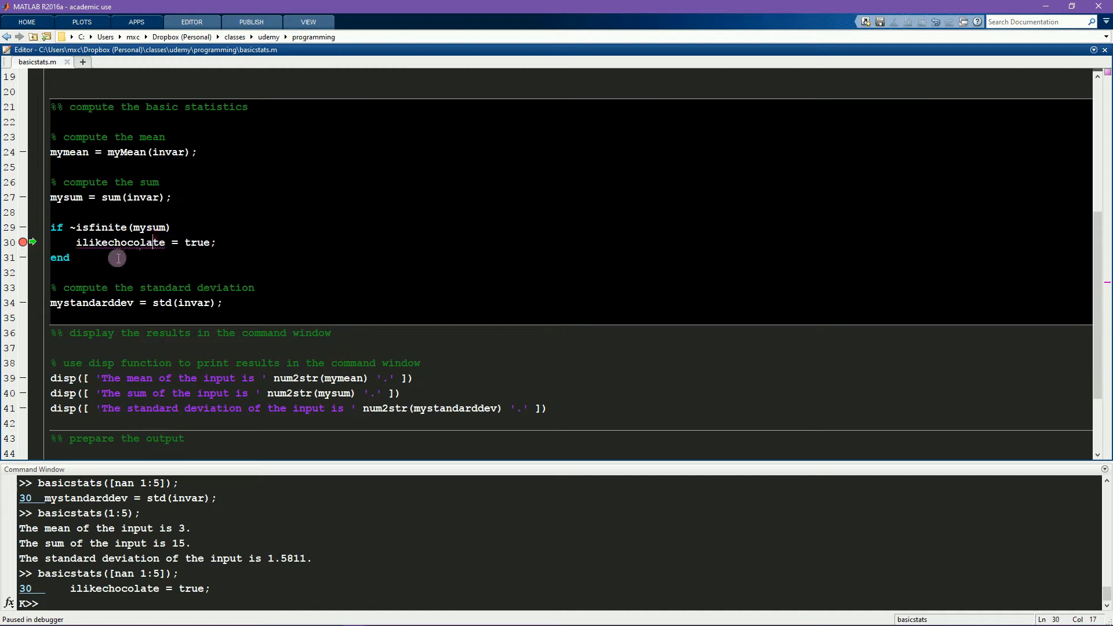
left_click_drag(87, 260, 48, 230)
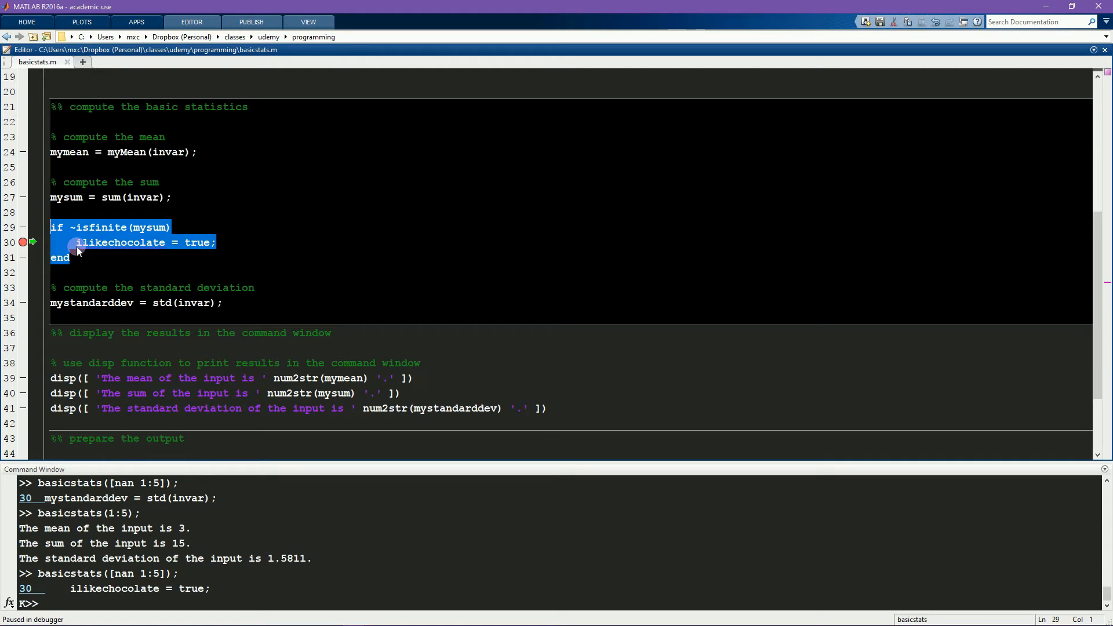
left_click(68, 228)
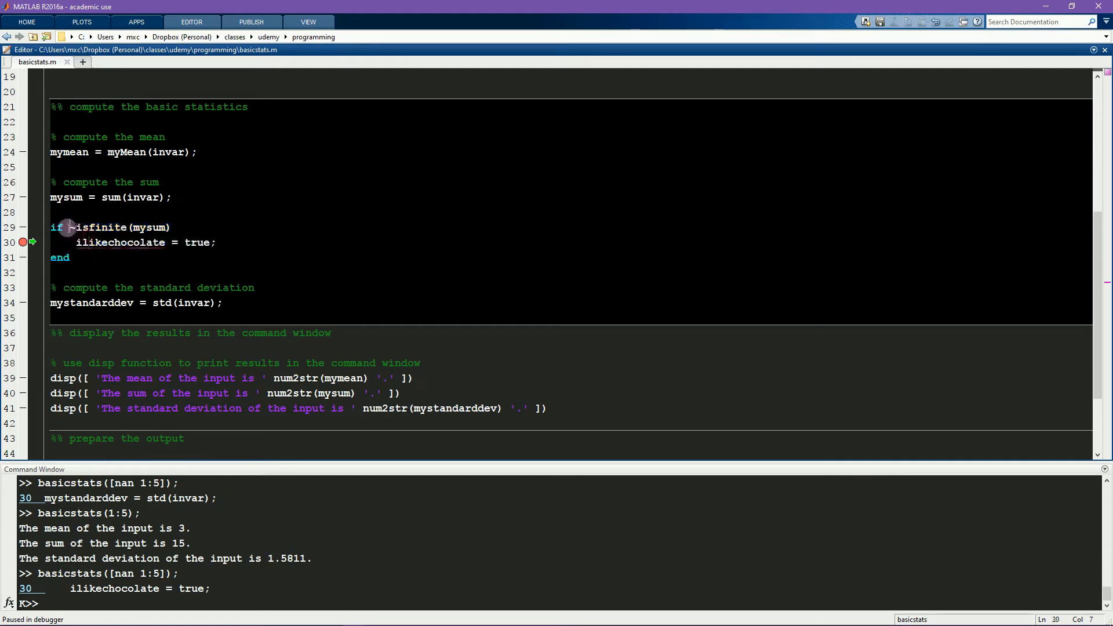
left_click_drag(68, 228, 175, 227)
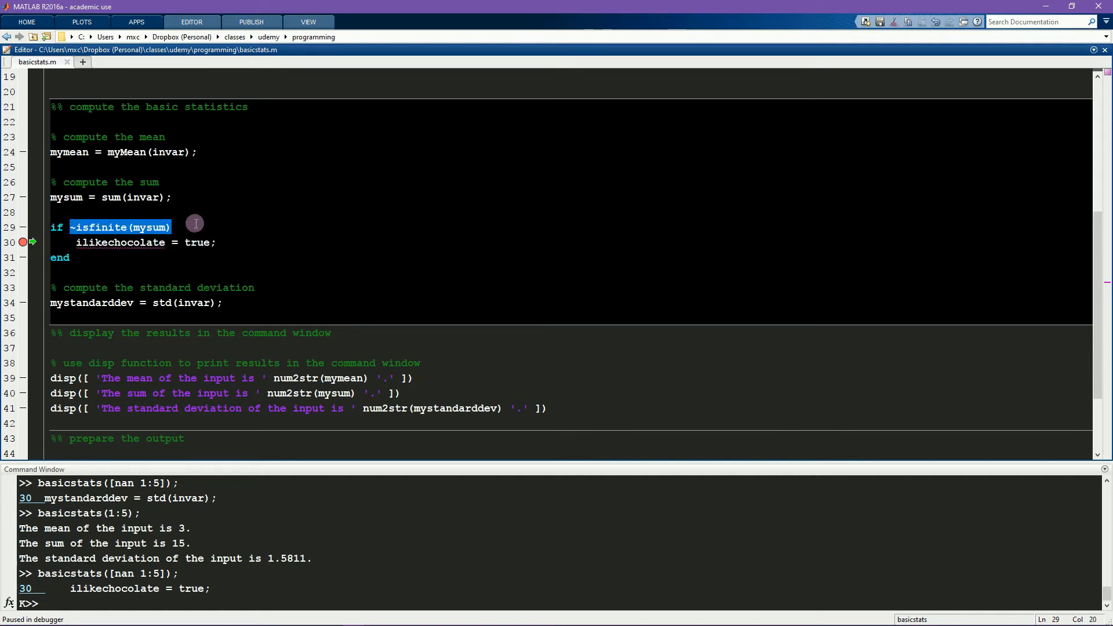
right_click(23, 242)
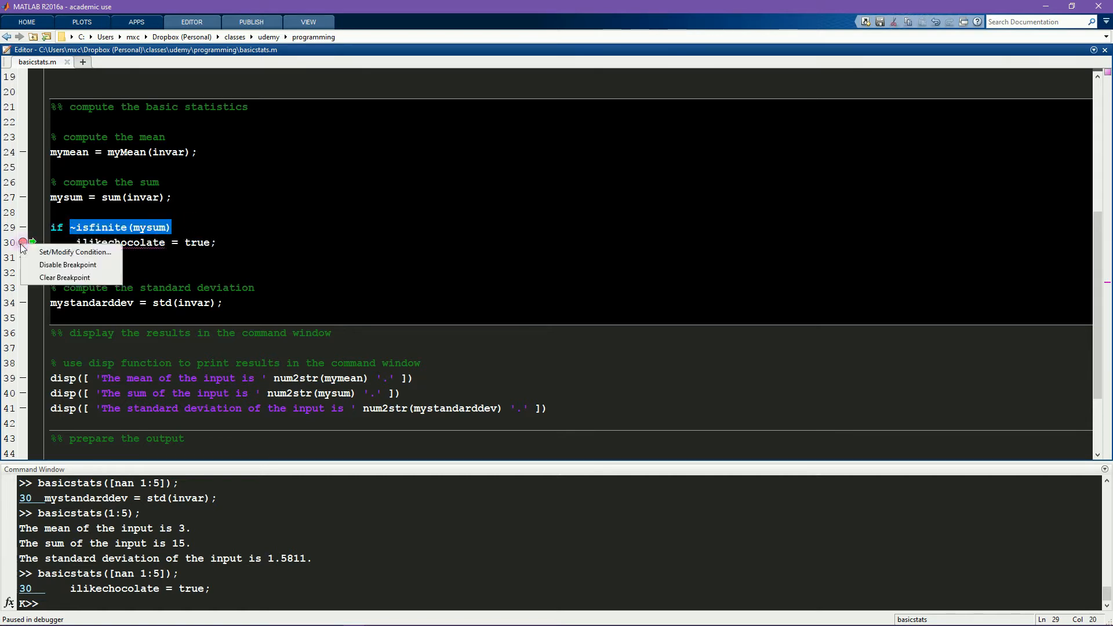
left_click(74, 252)
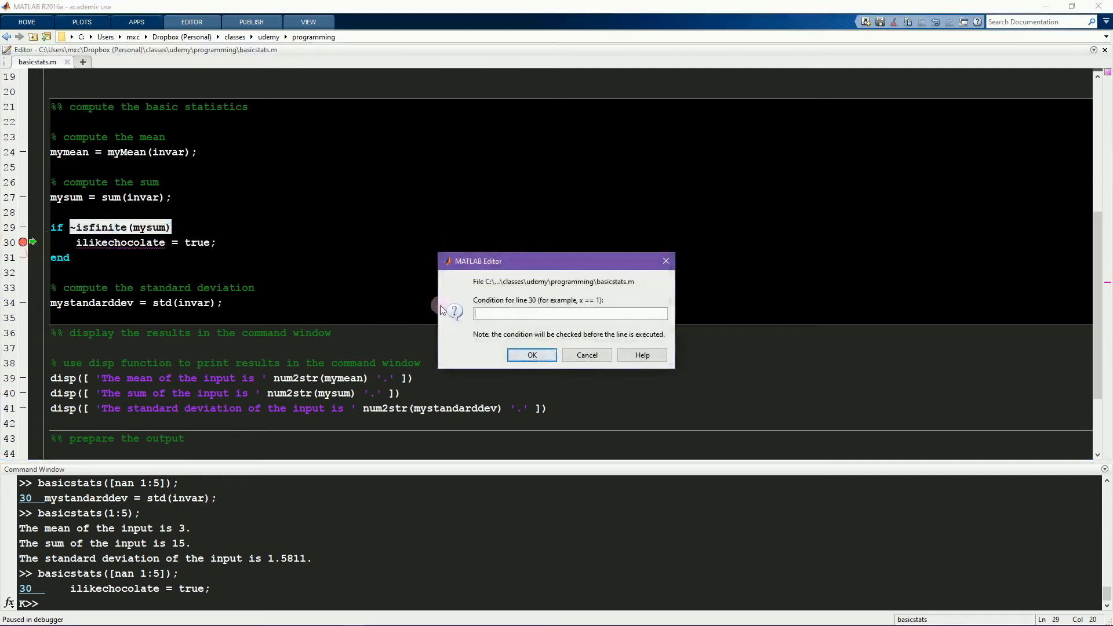
left_click(587, 354)
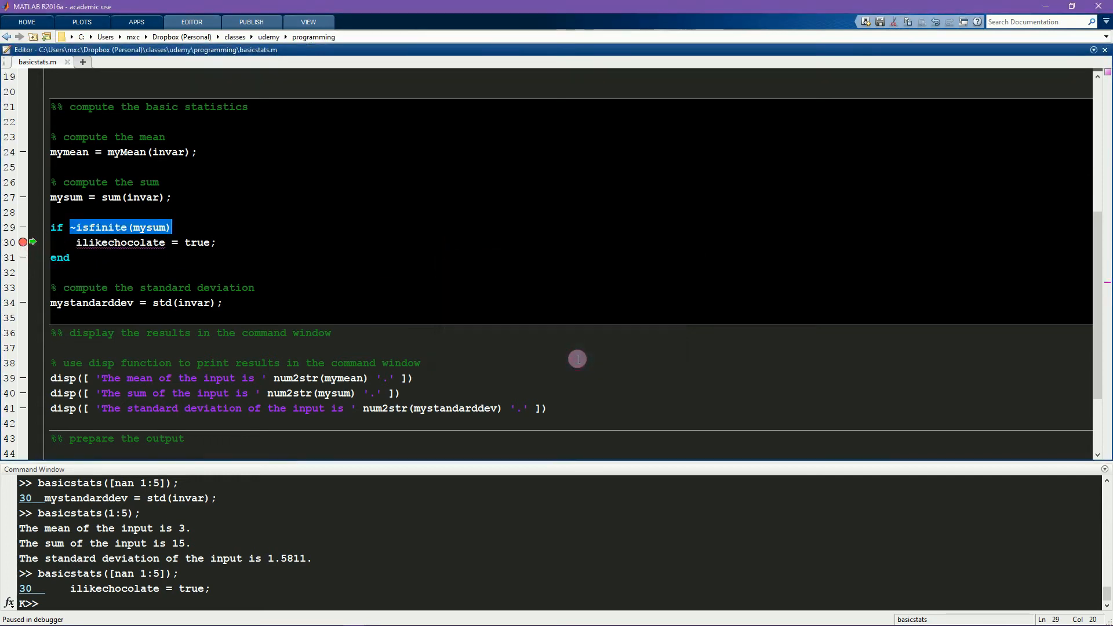